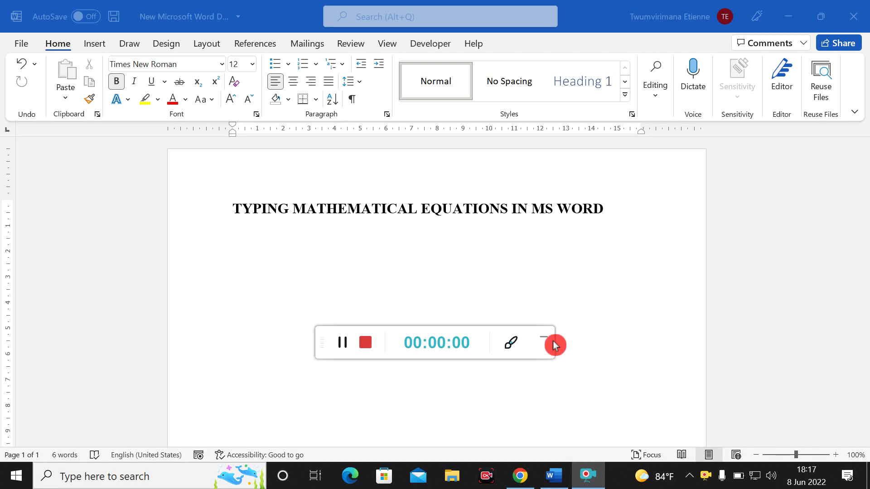
# Step: View the Mathematical Operators subset under Symbol > More Symbols, then cancel without inserting anything
pyautogui.click(544, 340)
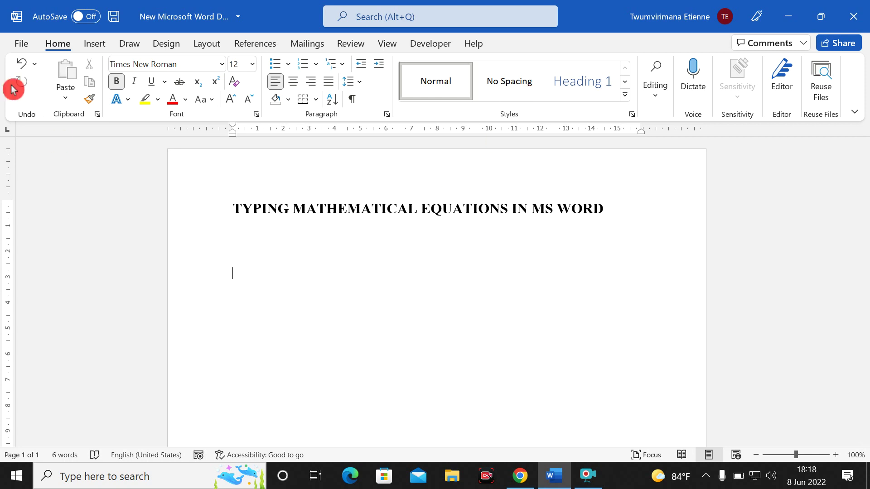
pyautogui.click(98, 45)
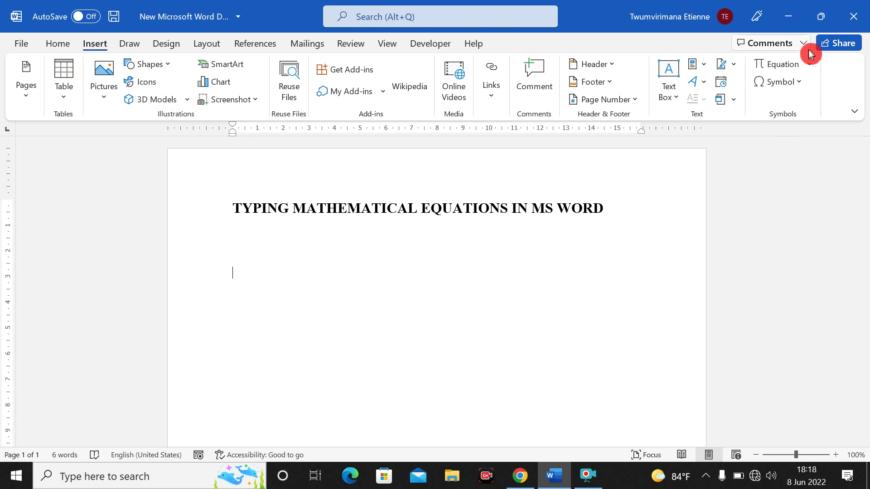
pyautogui.click(799, 83)
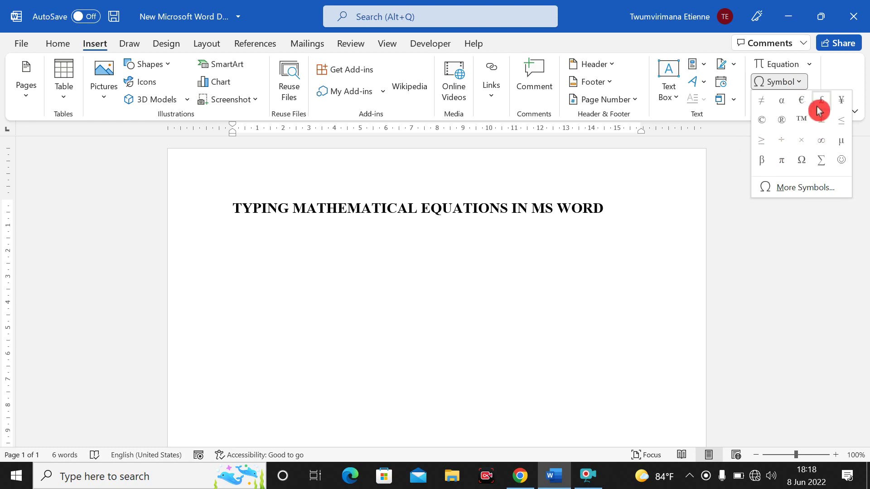
pyautogui.click(796, 188)
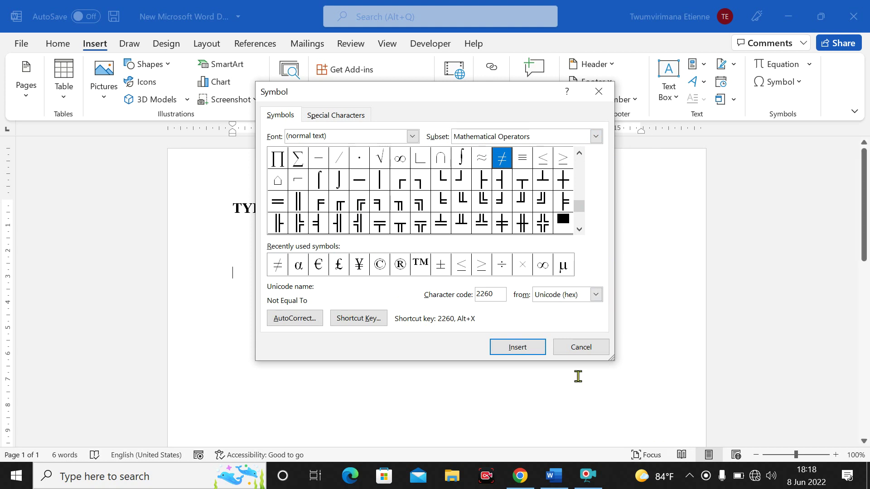
pyautogui.click(587, 355)
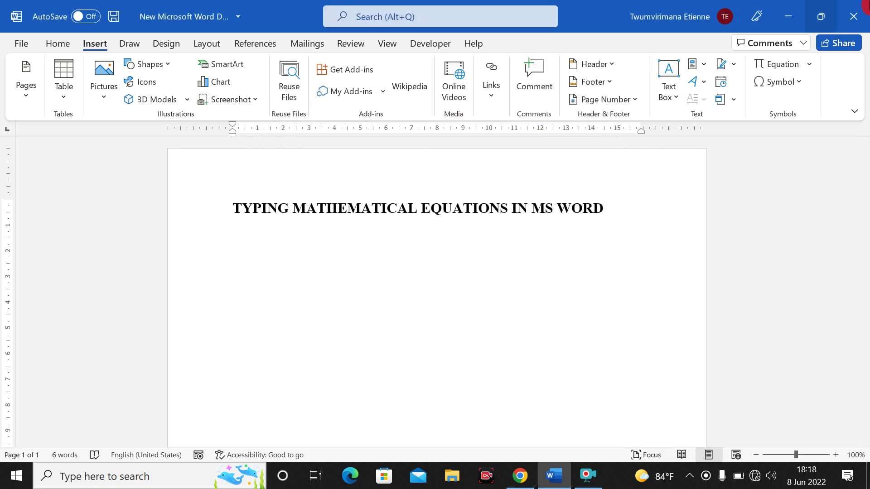
pyautogui.click(810, 64)
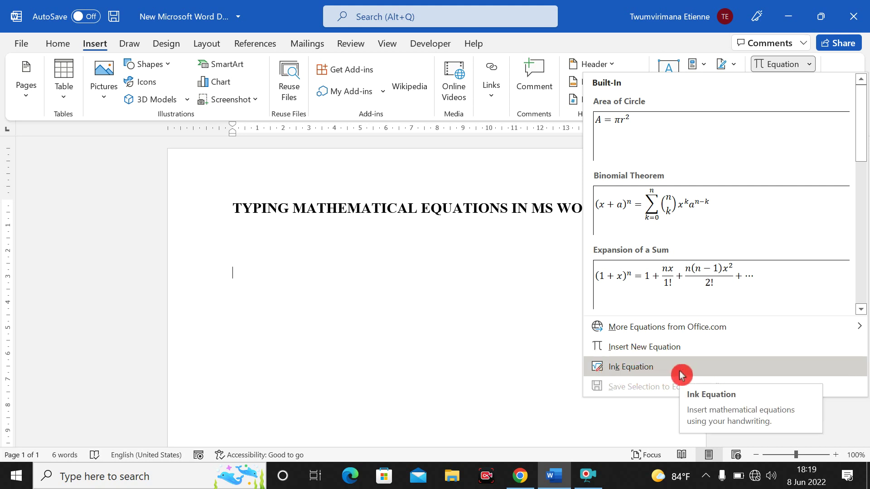
pyautogui.click(468, 292)
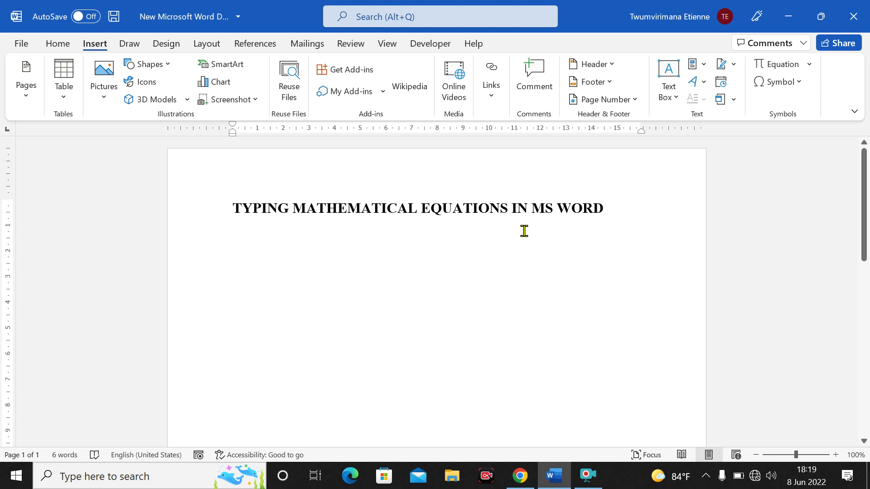
pyautogui.click(767, 65)
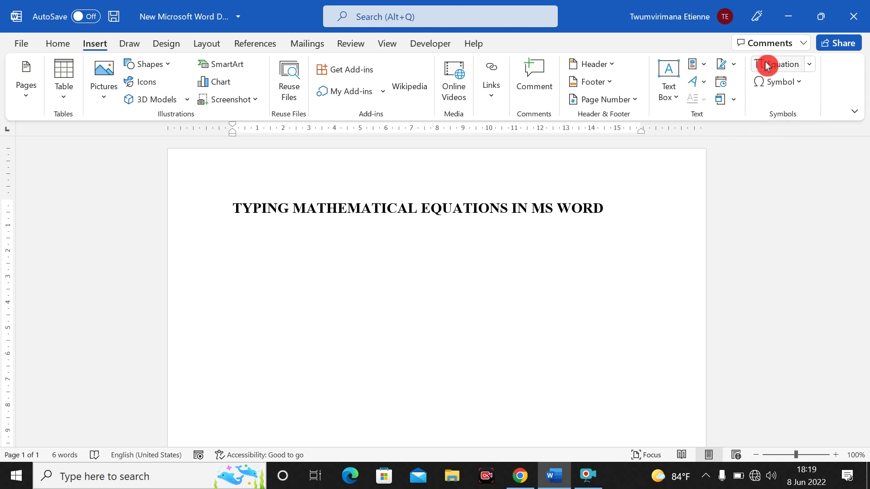
pyautogui.click(810, 66)
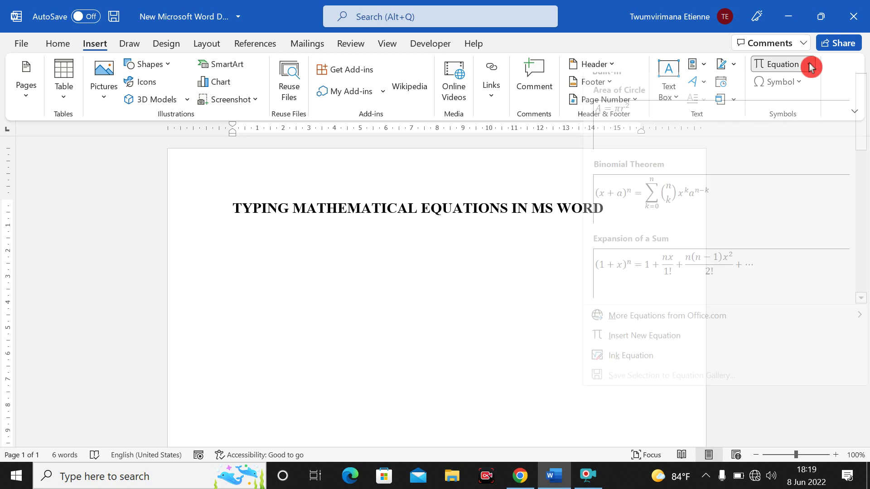
pyautogui.click(811, 66)
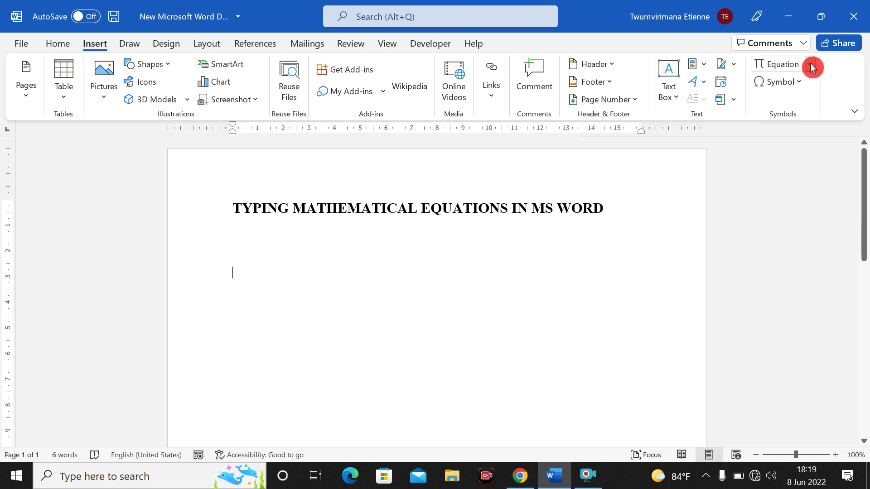
pyautogui.click(769, 69)
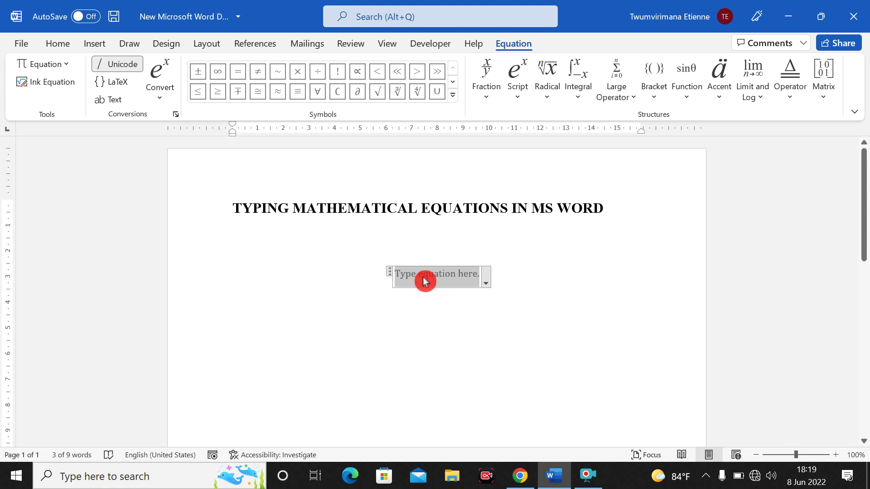
# Step: Fix the stray typed letters, then add a blank 'Type equation here.' box below the title
pyautogui.write('FFFDD')
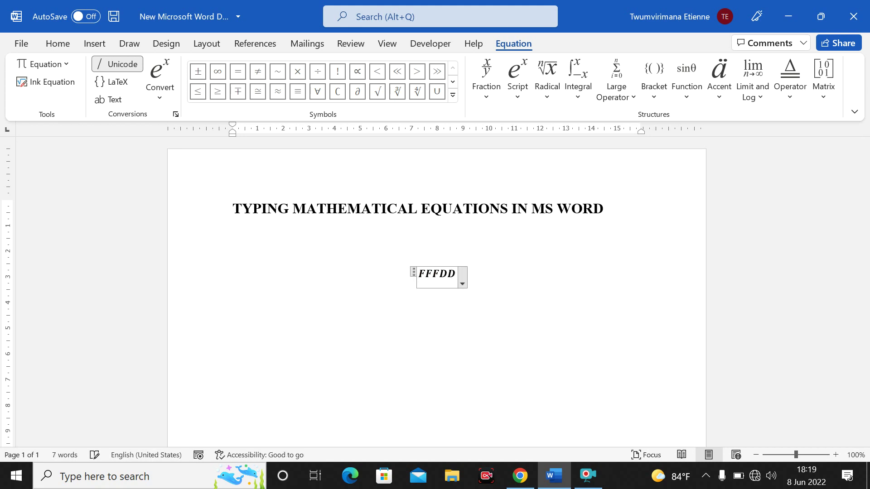
pyautogui.press('BackSpace')
pyautogui.press('BackSpace')
pyautogui.press('BackSpace')
pyautogui.press('BackSpace')
pyautogui.press('BackSpace')
pyautogui.press('BackSpace')
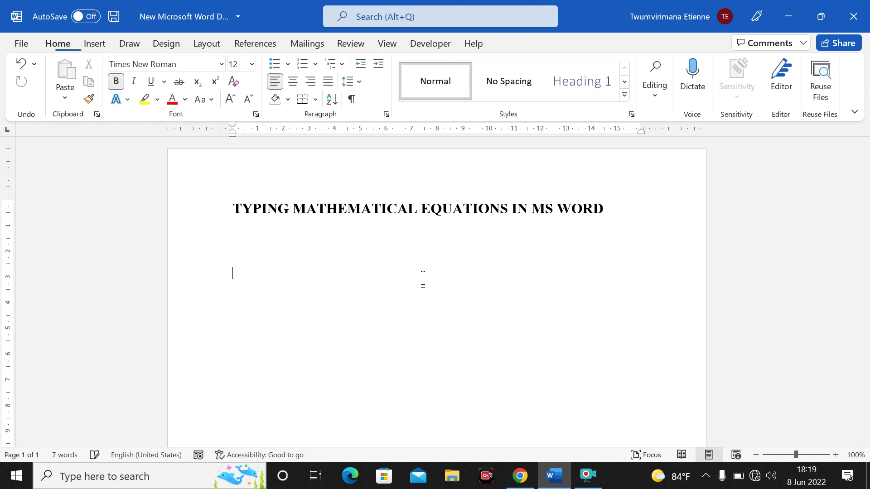
pyautogui.click(93, 43)
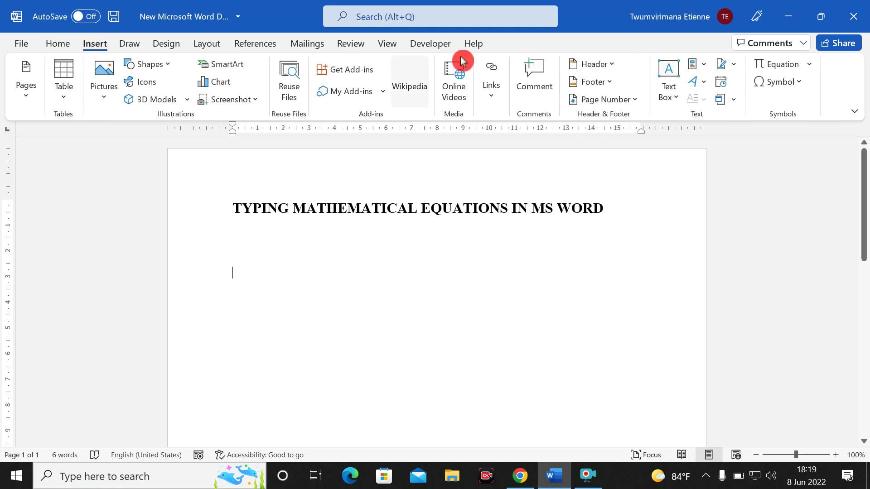
pyautogui.click(770, 65)
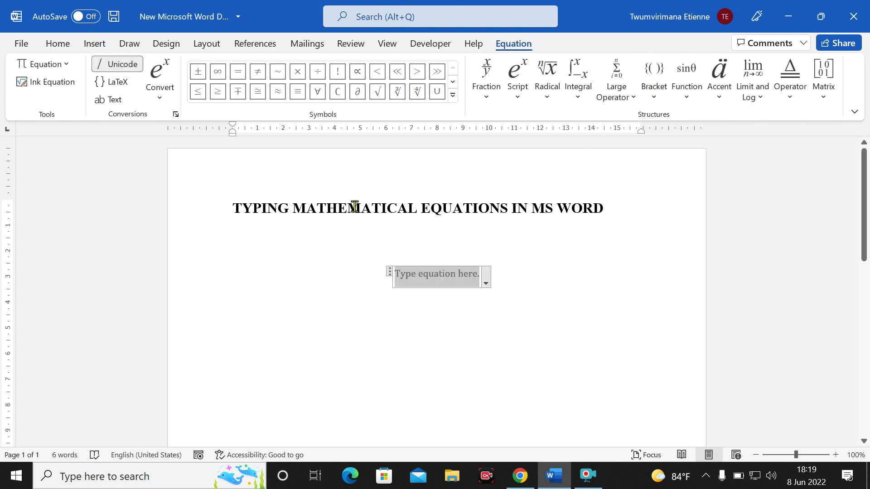
pyautogui.click(407, 273)
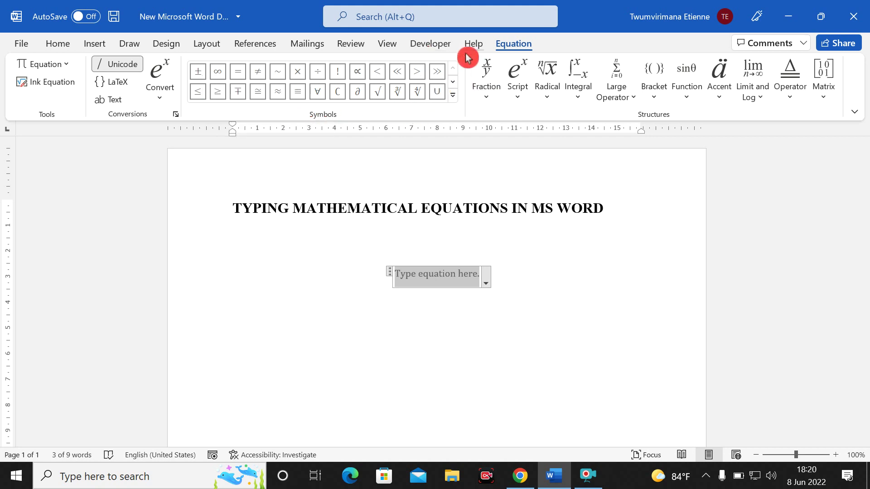
# Step: Show the Fraction templates on the Equation tab
pyautogui.click(488, 101)
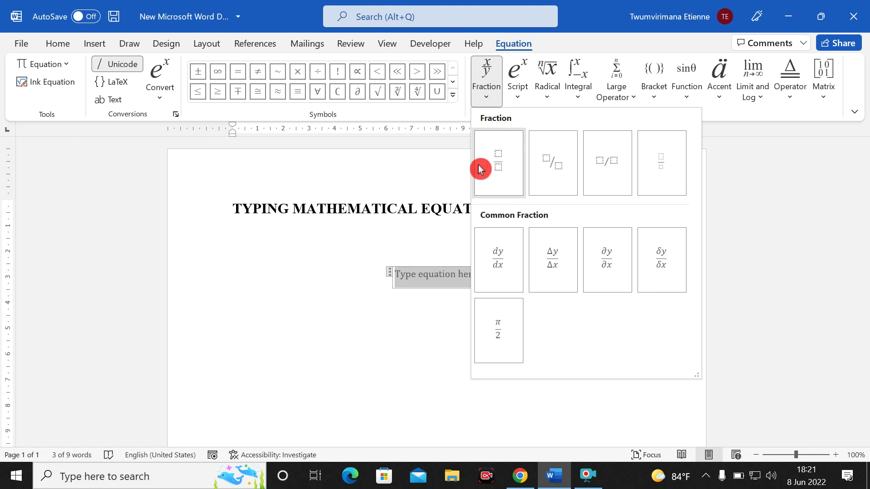
# Step: Review the Script gallery's subscript and superscript layouts, then close it
pyautogui.click(519, 101)
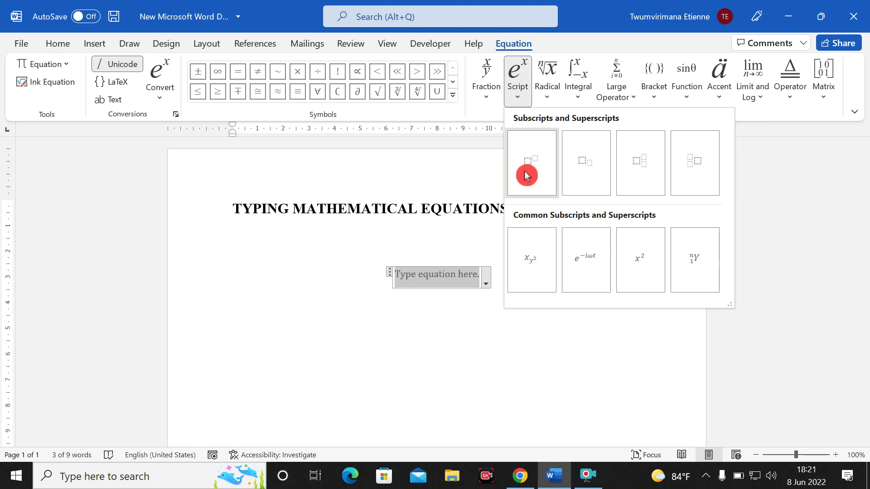
pyautogui.click(55, 47)
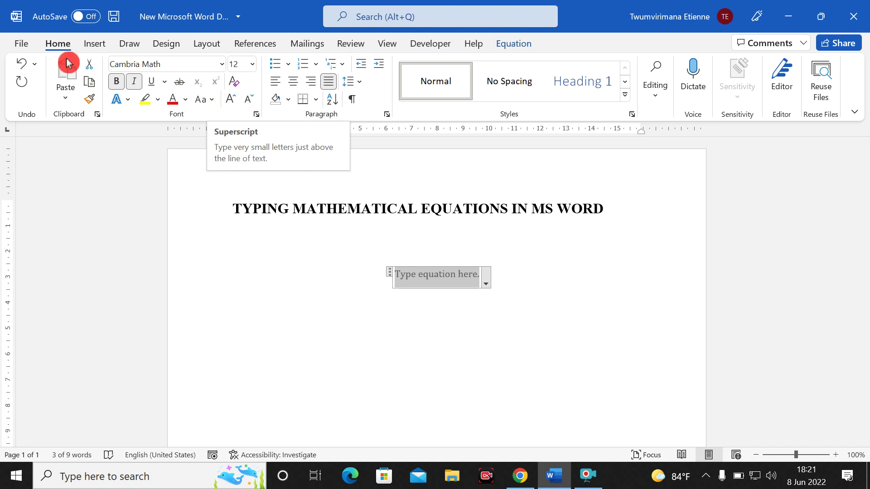
pyautogui.click(500, 45)
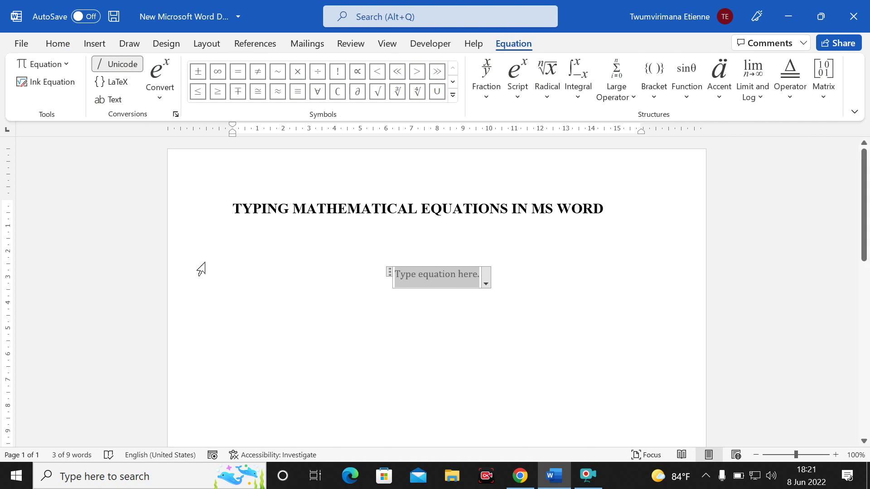
pyautogui.click(523, 99)
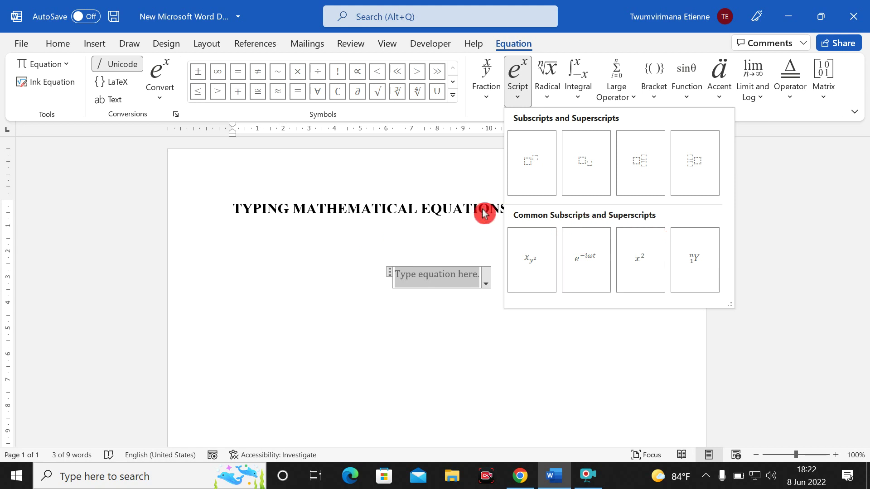
pyautogui.click(518, 100)
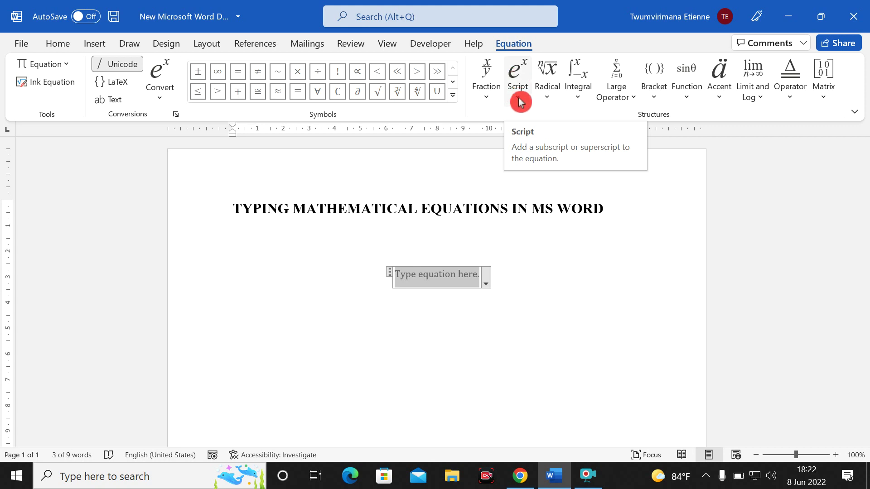
# Step: Browse the Radical and Integral galleries, ending on the Large Operator summation and product templates
pyautogui.click(549, 90)
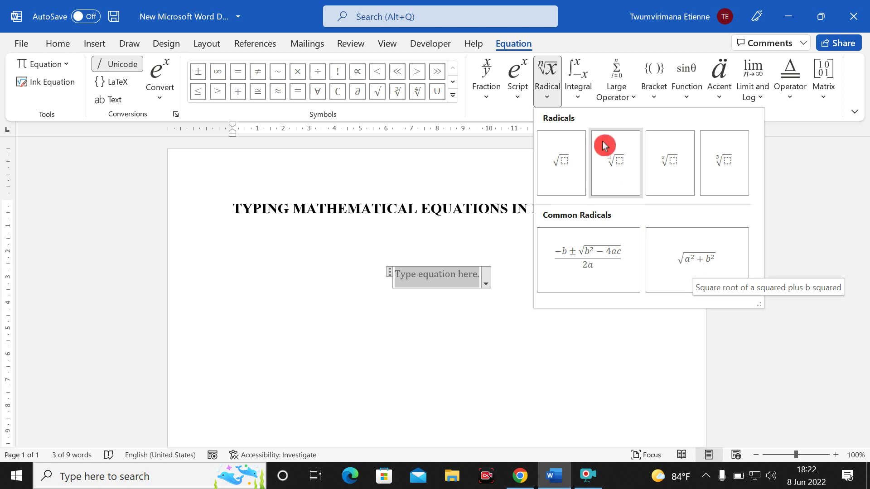
pyautogui.click(580, 102)
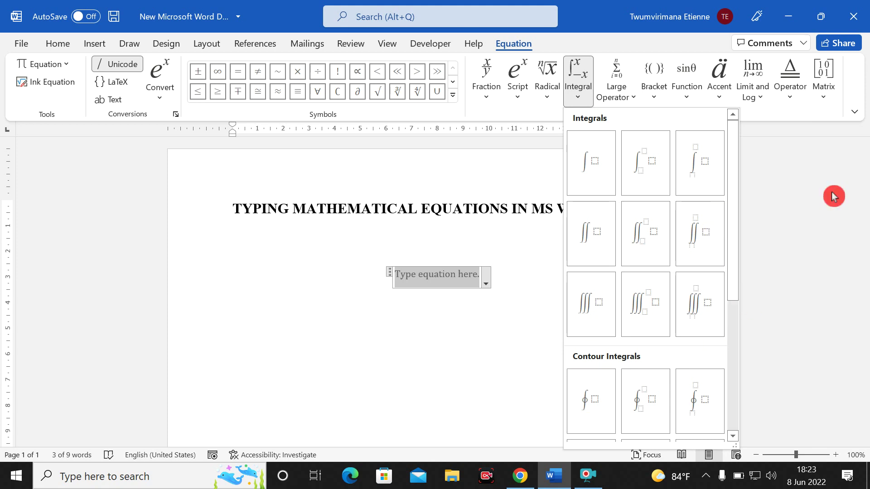
pyautogui.click(630, 100)
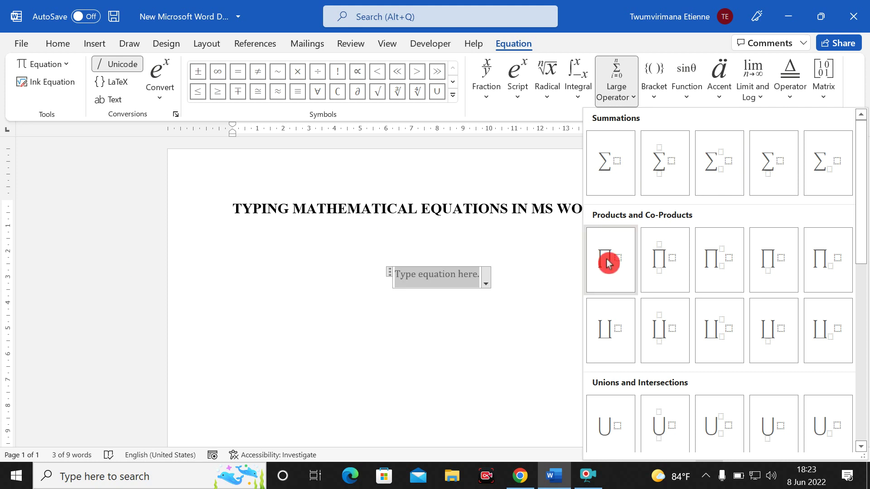
# Step: Look over the Bracket gallery, then show the Trigonometric and Inverse Function templates
pyautogui.click(653, 94)
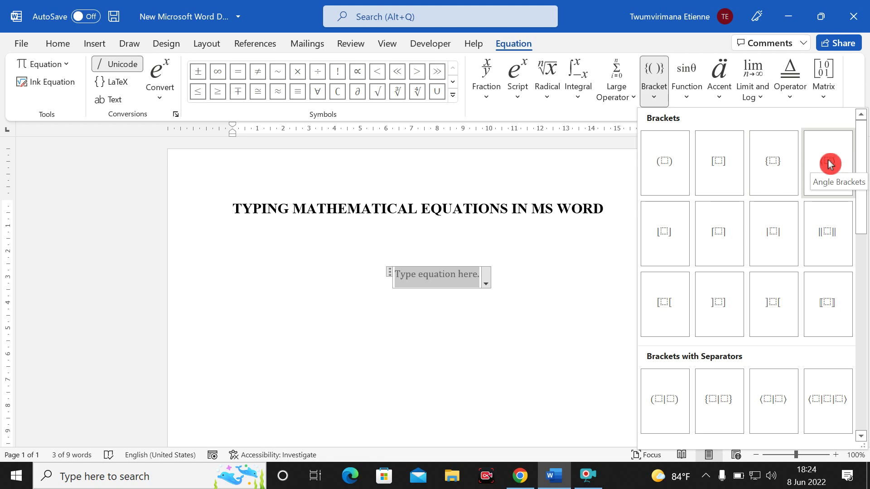
pyautogui.click(687, 101)
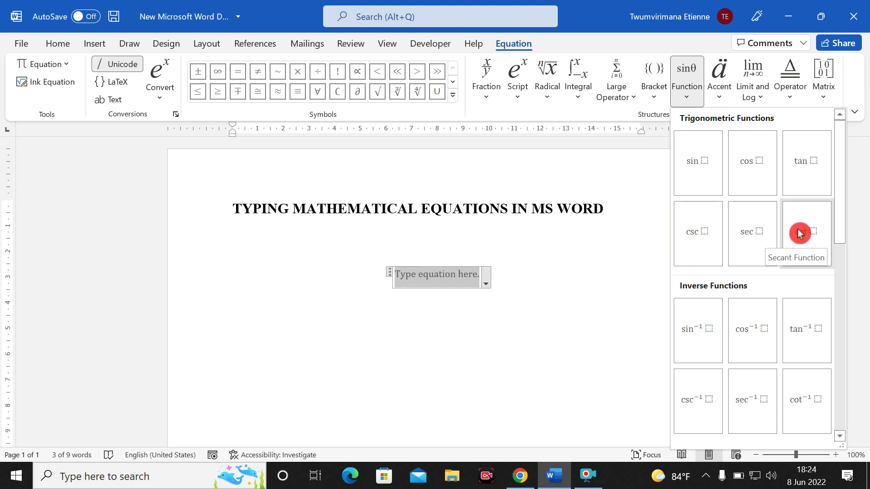
# Step: Browse the Accent, Matrix and Limit and Log galleries, ending on the Operator structures list
pyautogui.click(719, 93)
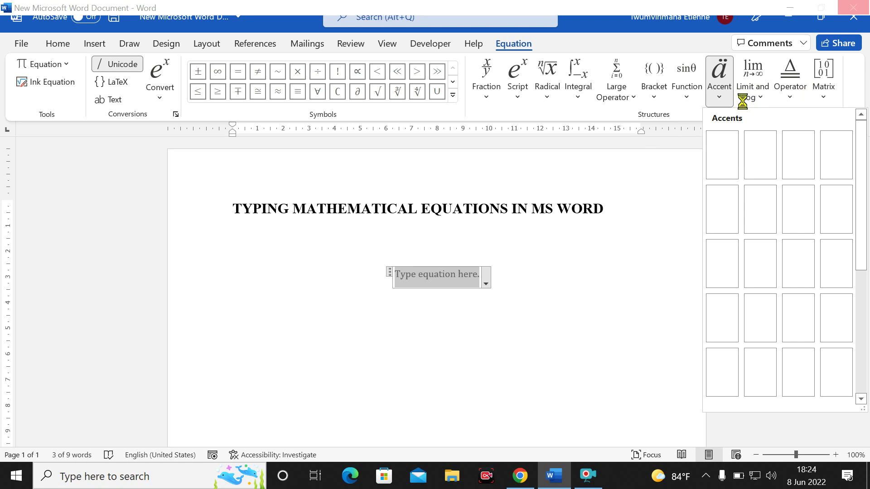
pyautogui.click(811, 96)
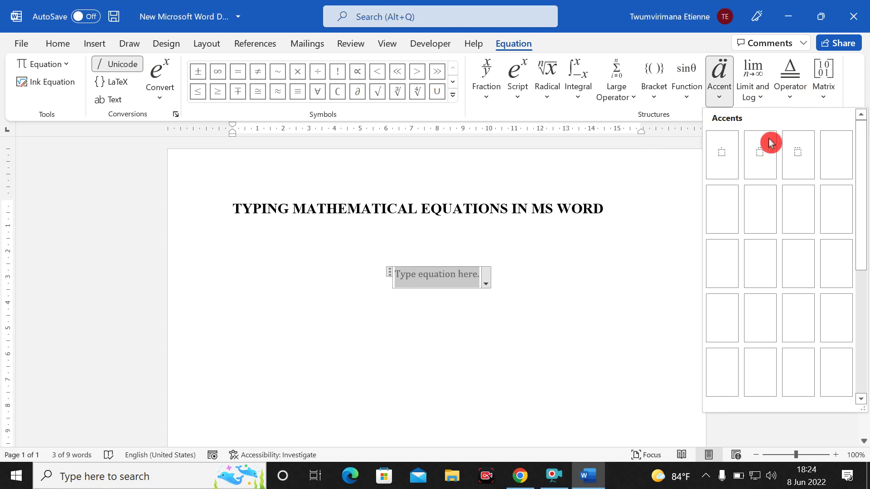
pyautogui.click(763, 97)
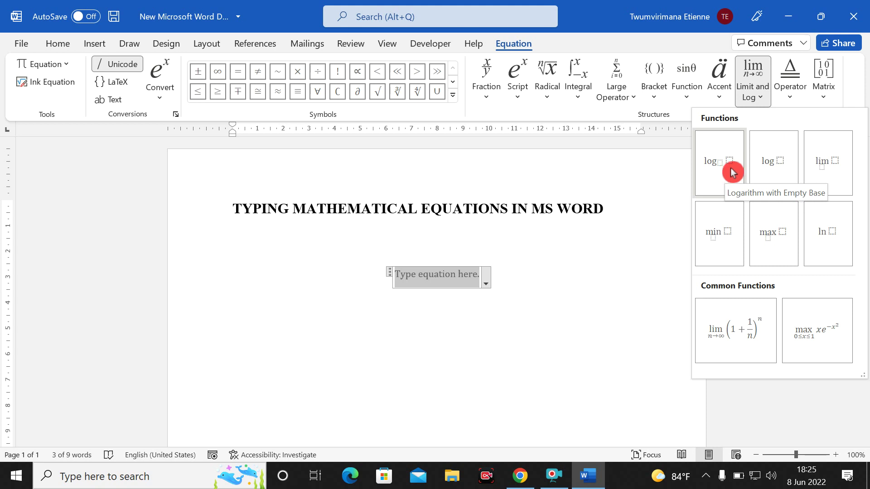
pyautogui.click(797, 96)
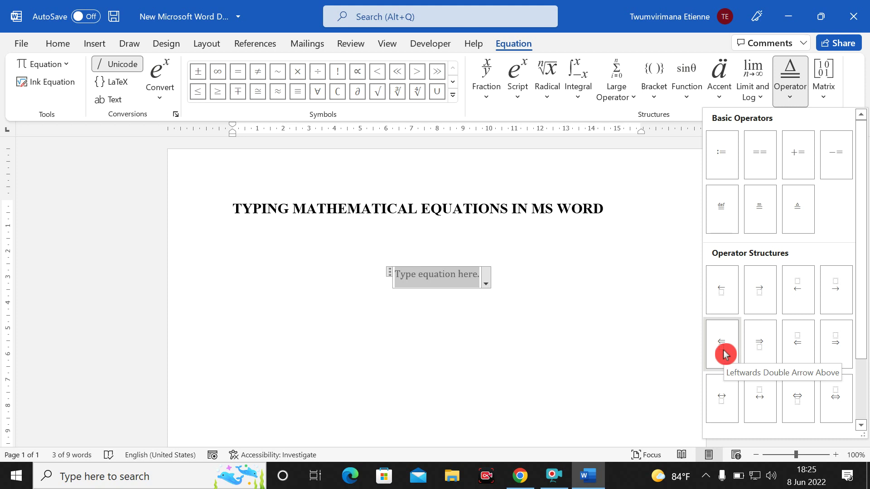
# Step: Scroll through the identity, bracketed and sparse matrix layouts, then close the gallery
pyautogui.click(825, 100)
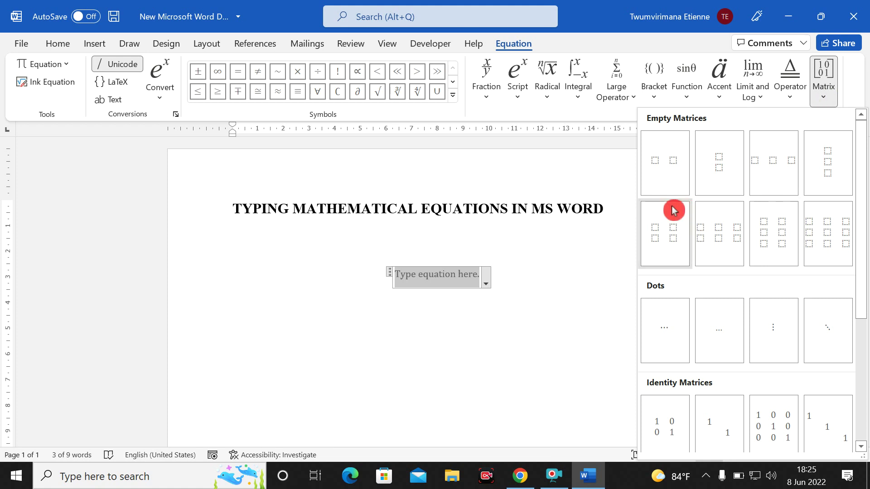
pyautogui.scroll(-4, 720, 209)
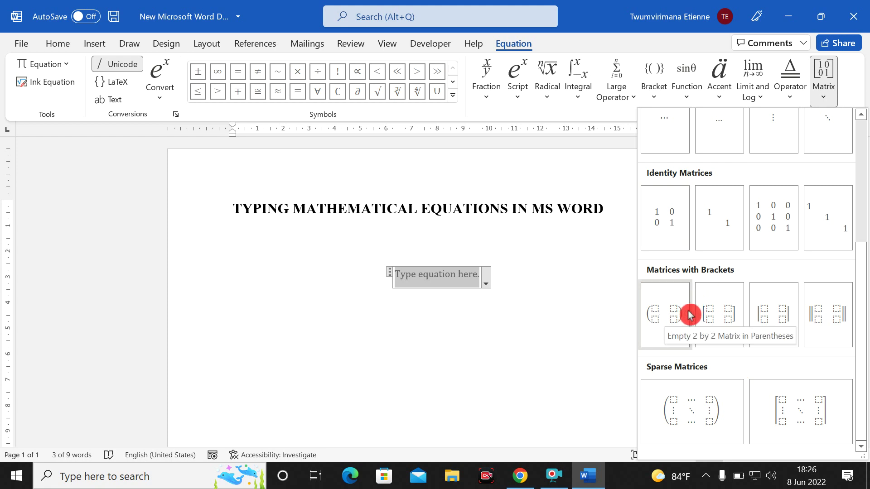
pyautogui.click(542, 328)
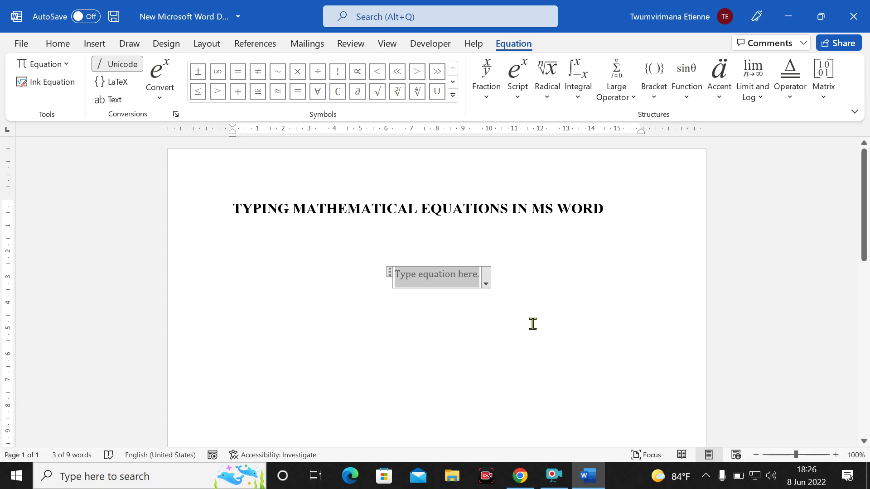
# Step: Delete the empty equation, insert a new blank equation, and show its Fraction gallery
pyautogui.click(480, 298)
pyautogui.click(462, 273)
pyautogui.press('Delete')
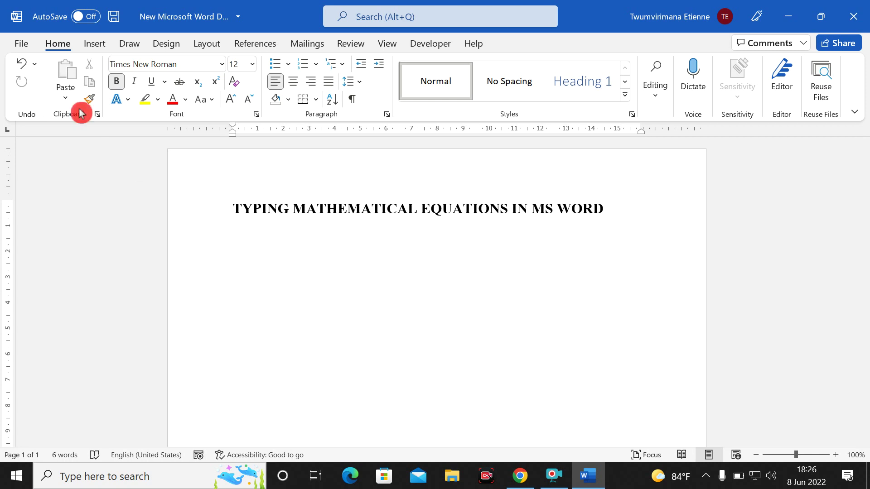
pyautogui.click(92, 44)
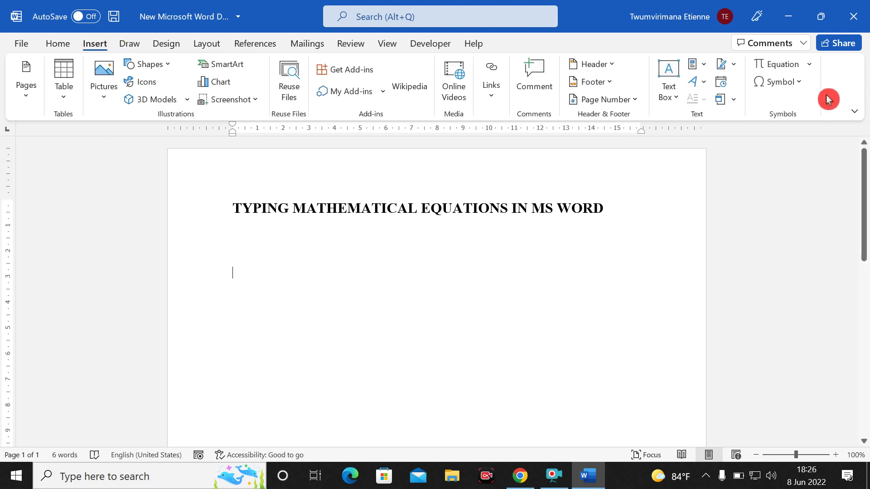
pyautogui.click(780, 66)
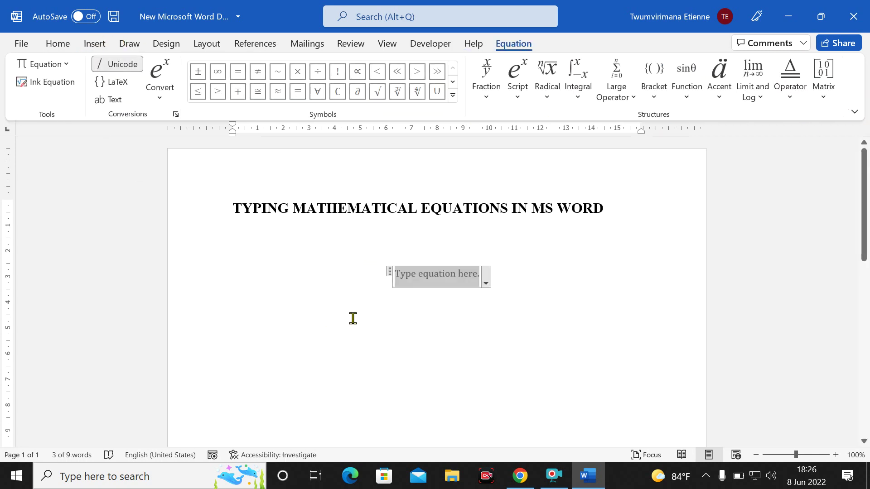
pyautogui.click(460, 290)
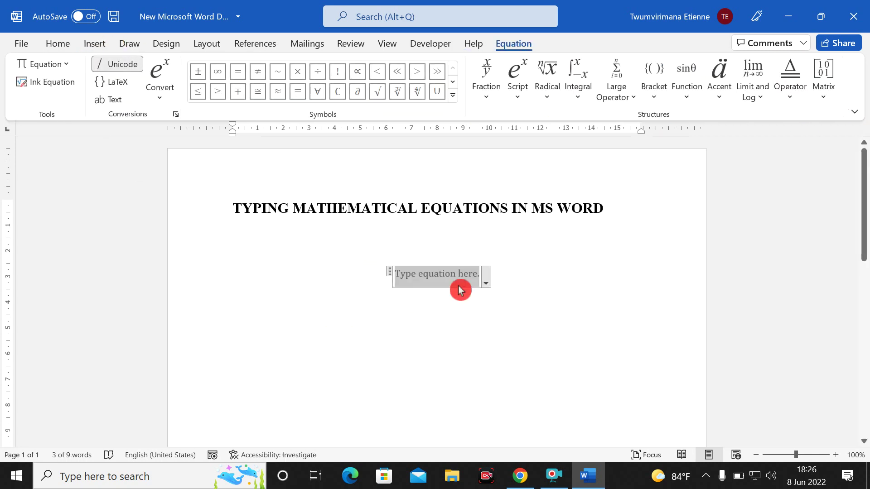
pyautogui.click(485, 99)
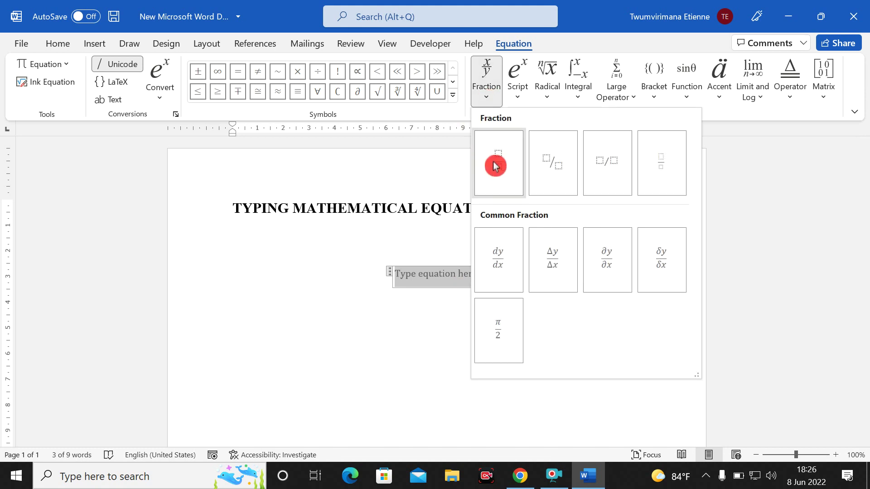
# Step: Build a stacked fraction with numerator 2x + 24 and denominator y+2, followed by = 34
pyautogui.click(484, 158)
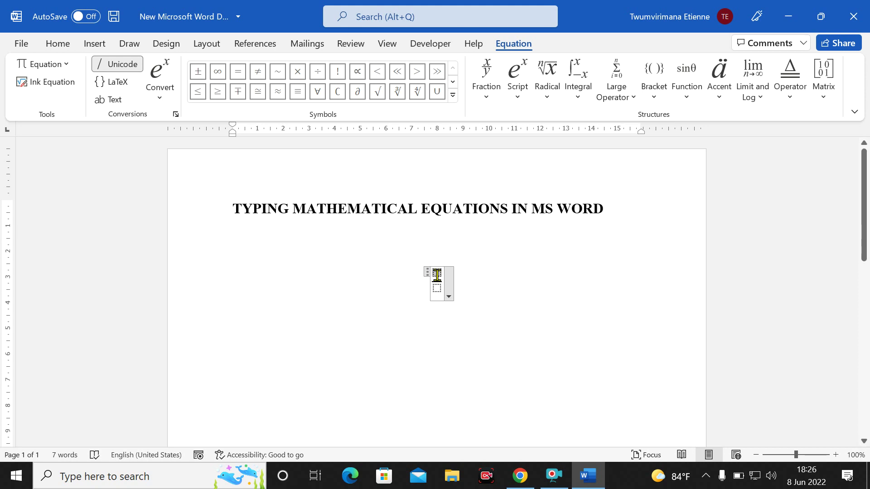
pyautogui.write('2X')
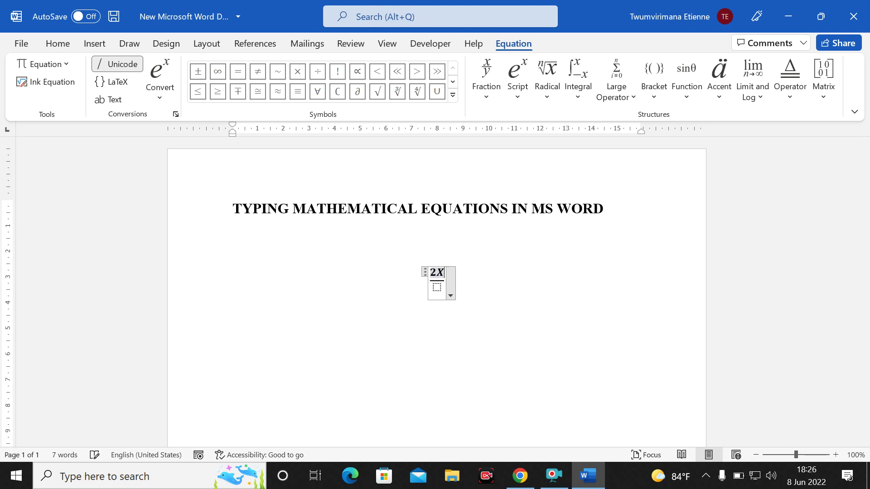
pyautogui.press('BackSpace')
pyautogui.write('x ')
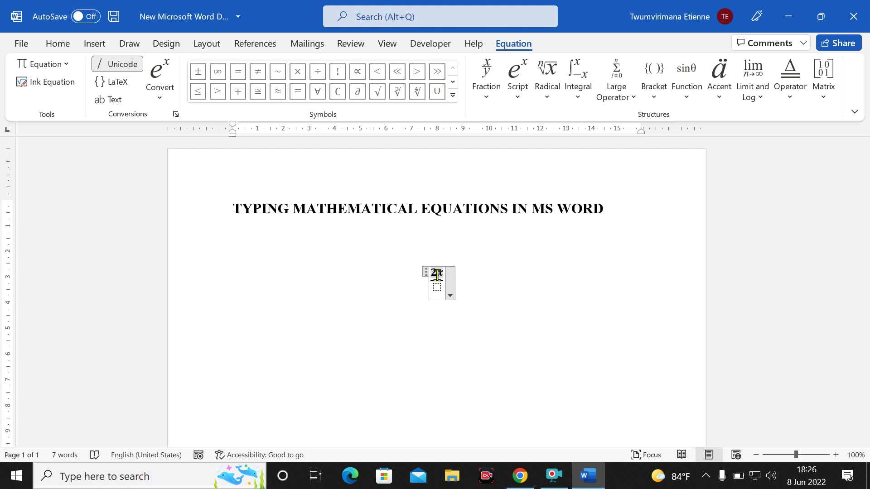
pyautogui.write('+')
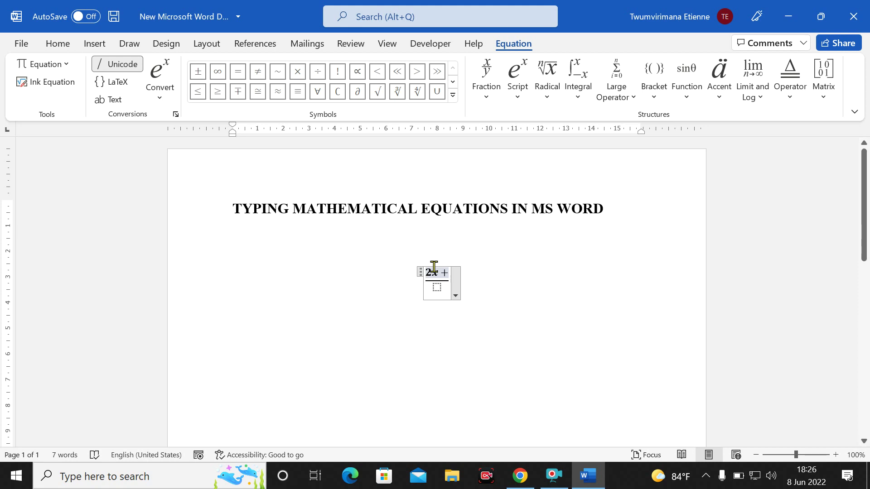
pyautogui.write('2')
pyautogui.press('BackSpace')
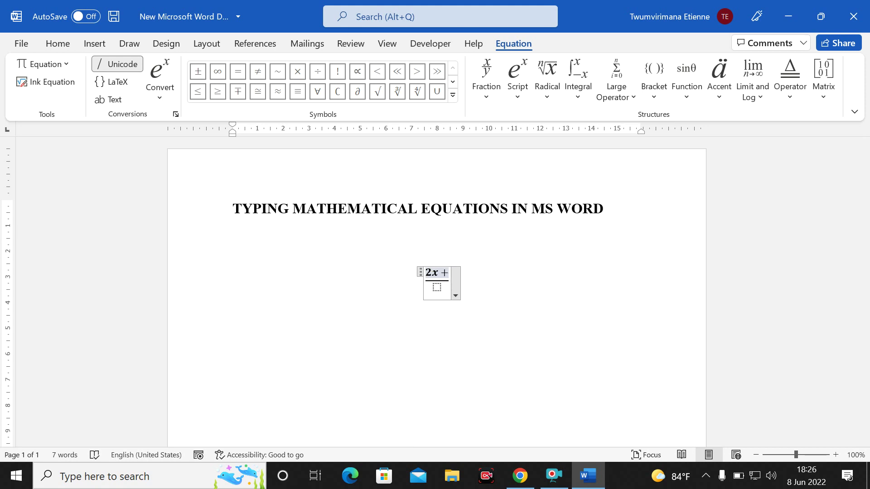
pyautogui.write('24')
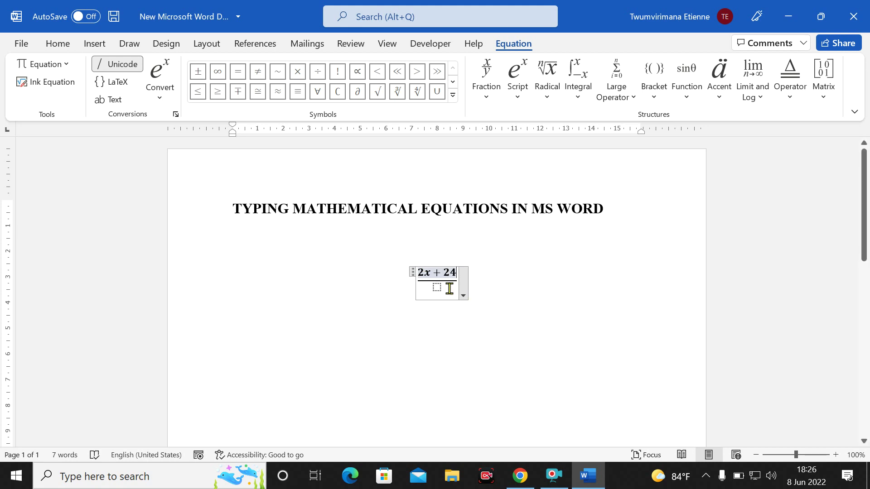
pyautogui.click(437, 285)
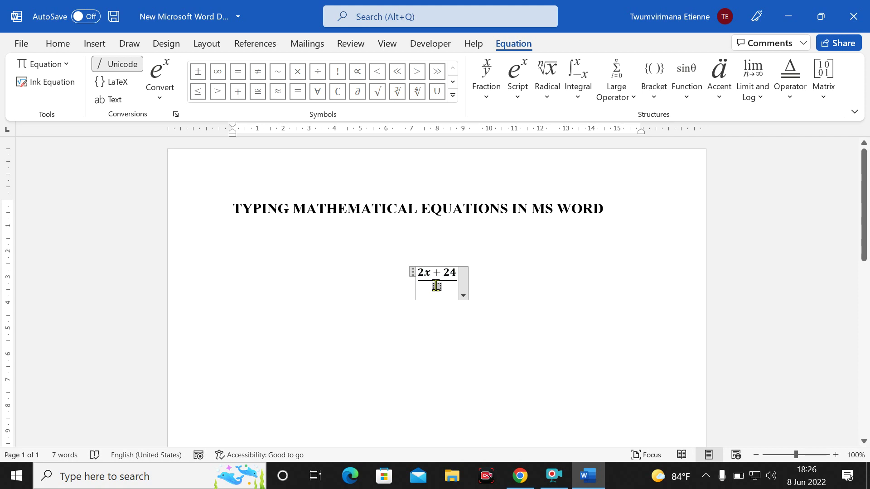
pyautogui.write('y')
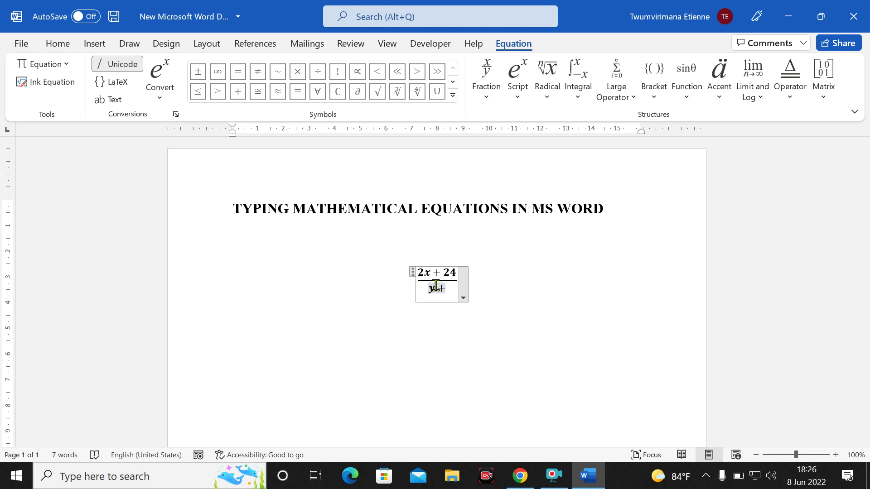
pyautogui.write('+2')
pyautogui.click(457, 277)
pyautogui.write('= ')
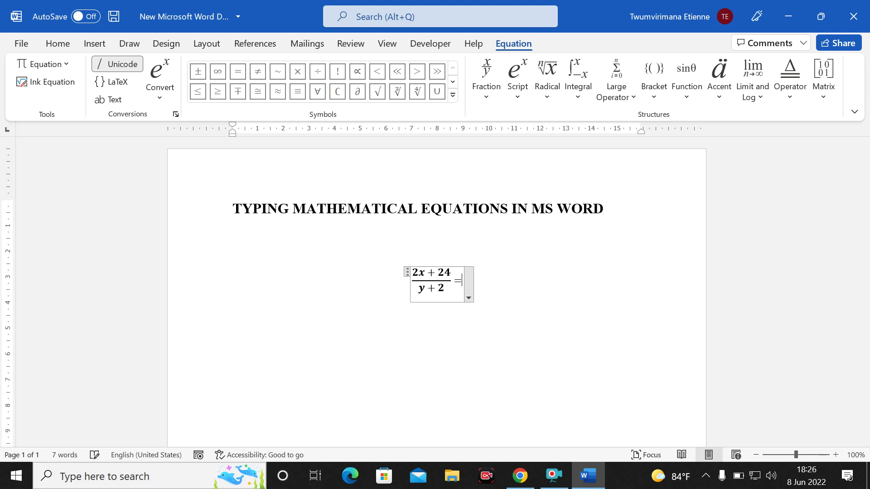
pyautogui.write('34')
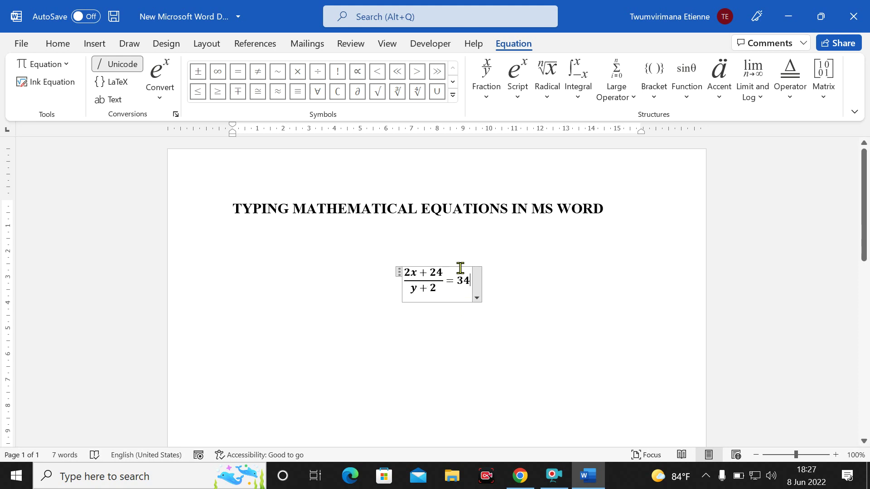
pyautogui.click(482, 294)
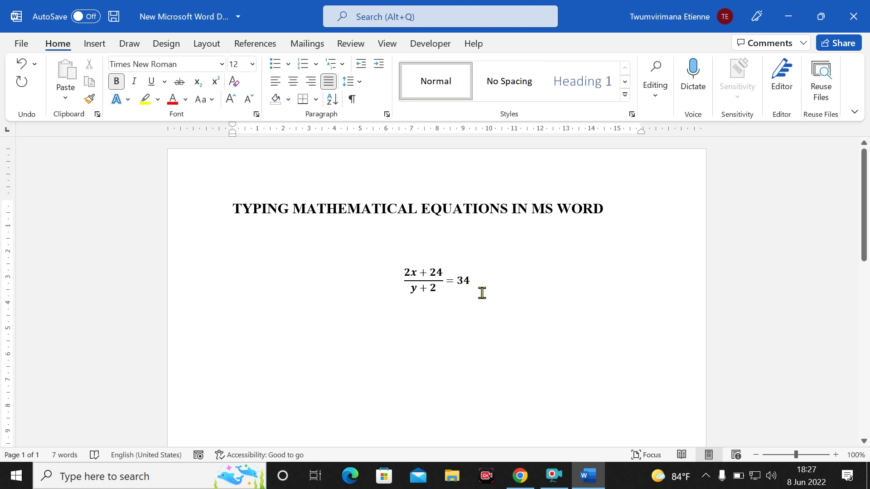
# Step: Add a blank 'Type equation here.' equation box on a new line below the first fraction equation
pyautogui.press('Return')
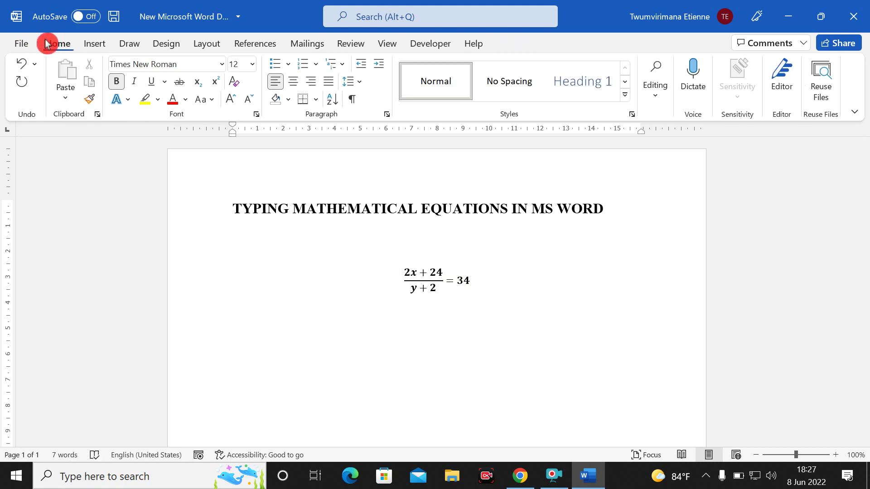
pyautogui.click(93, 44)
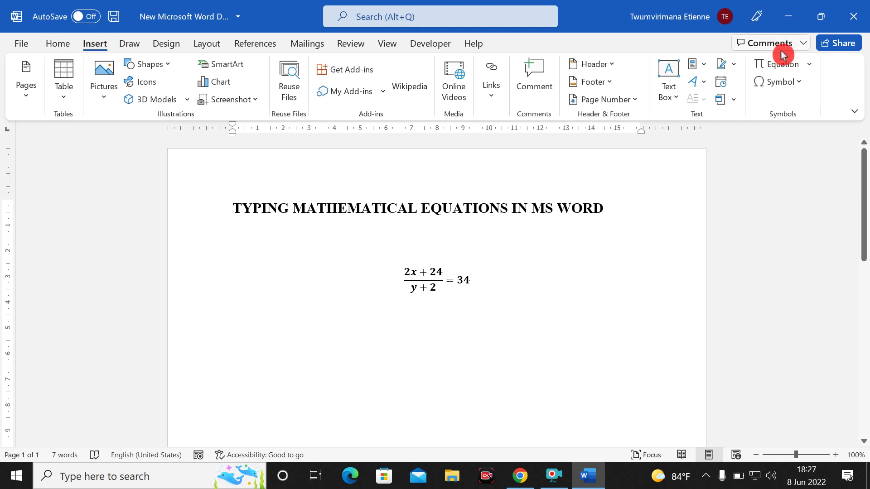
pyautogui.click(778, 65)
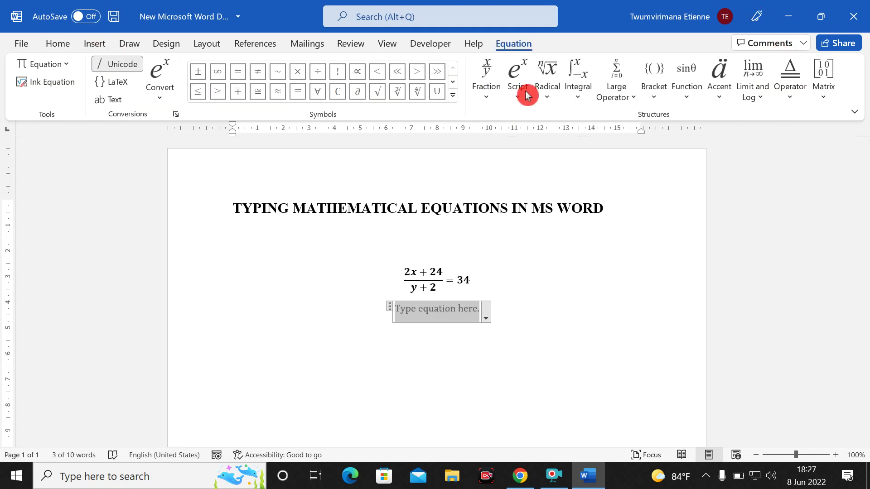
# Step: Insert an empty stacked fraction into the second equation and place the caret in its numerator
pyautogui.click(488, 101)
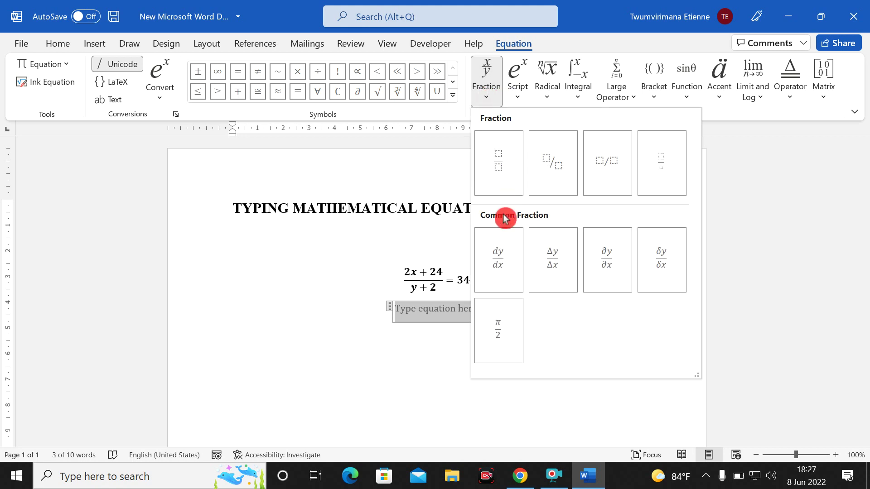
pyautogui.click(504, 156)
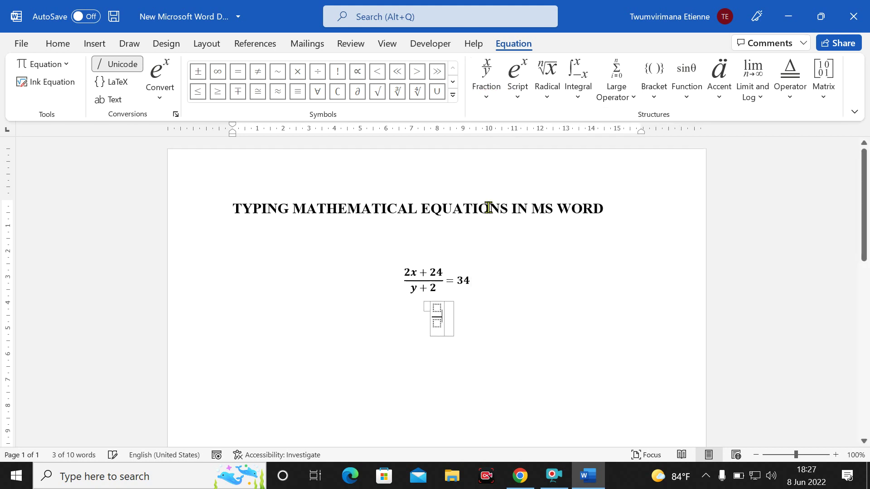
pyautogui.click(436, 305)
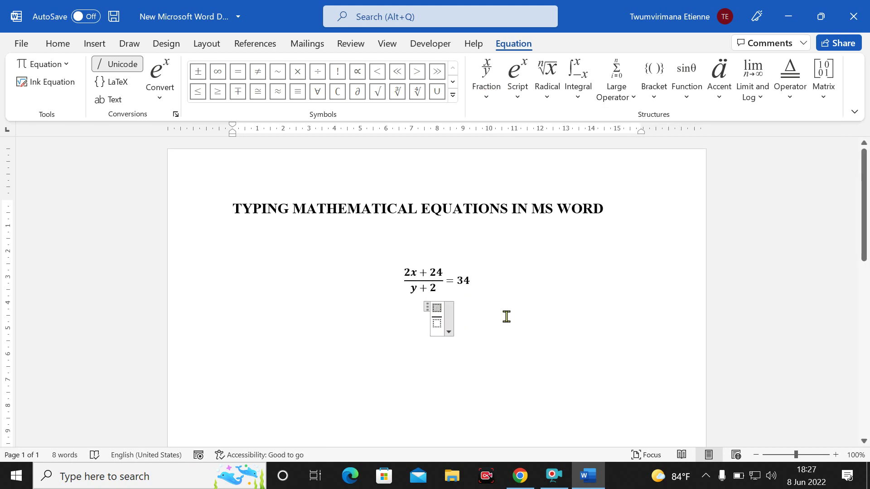
pyautogui.click(478, 278)
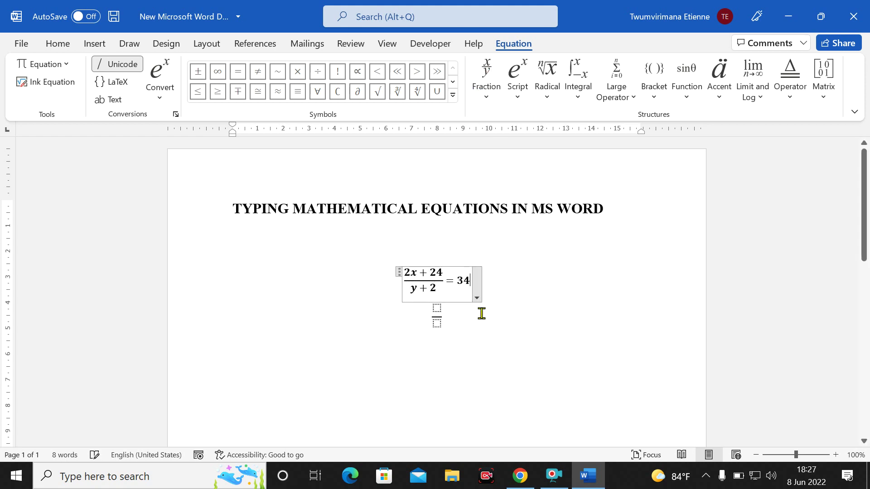
pyautogui.click(436, 308)
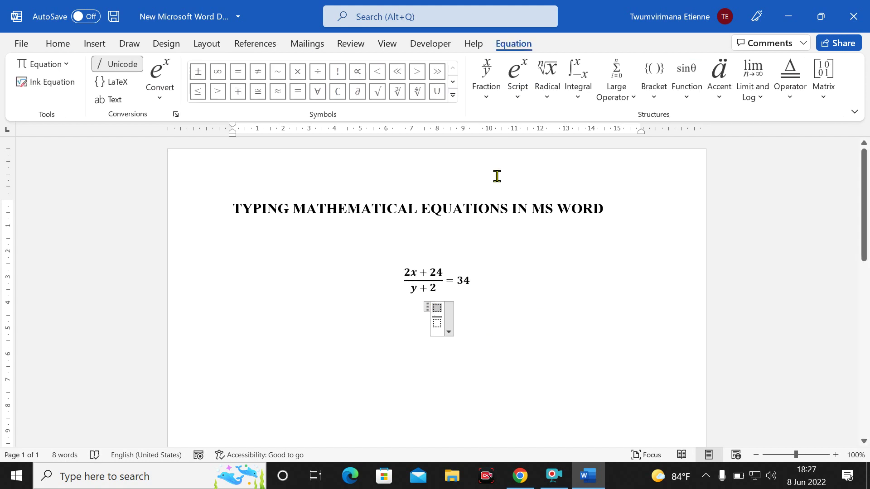
pyautogui.click(487, 101)
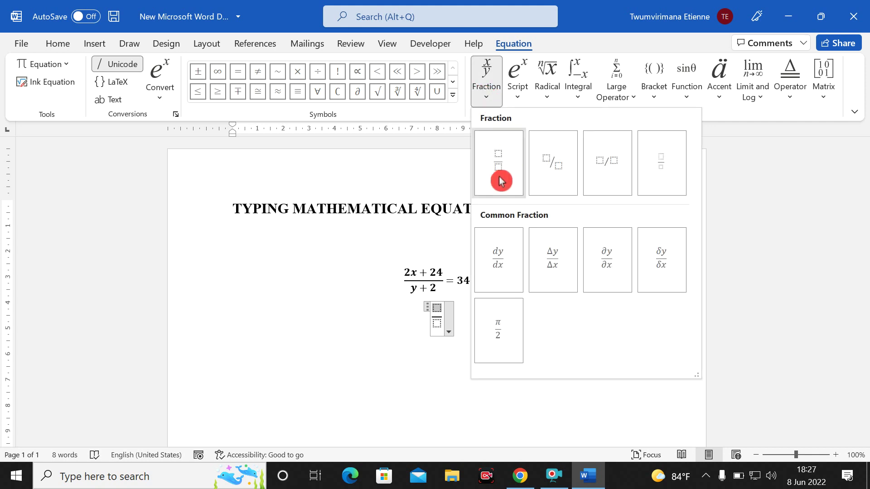
pyautogui.click(429, 338)
pyautogui.click(437, 309)
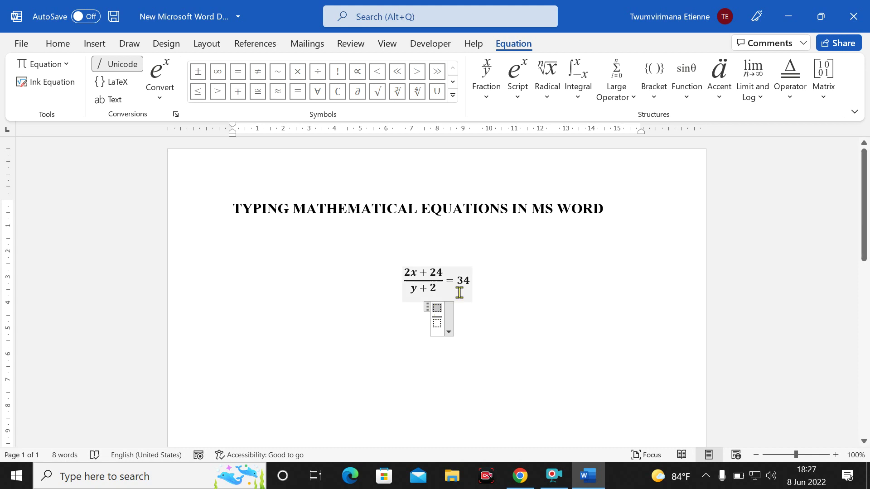
# Step: Enter 5x² + 23x in the second fraction's numerator using a Superscript structure
pyautogui.click(516, 100)
pyautogui.click(532, 166)
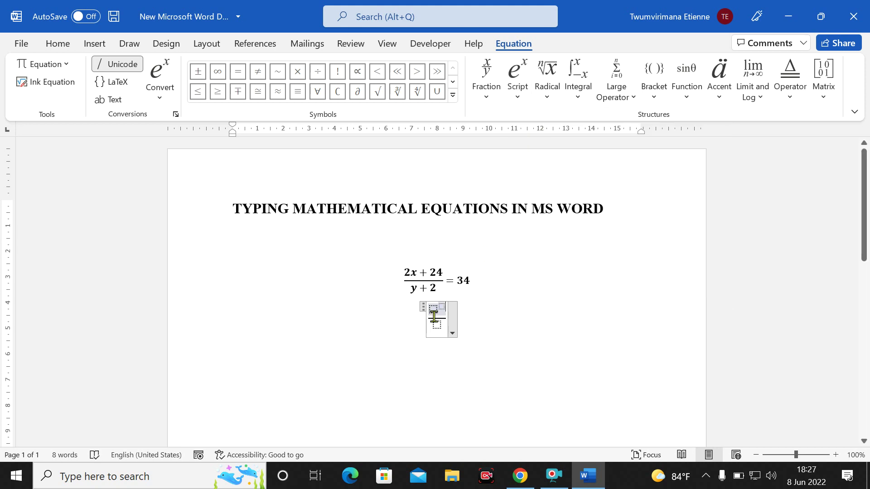
pyautogui.click(520, 105)
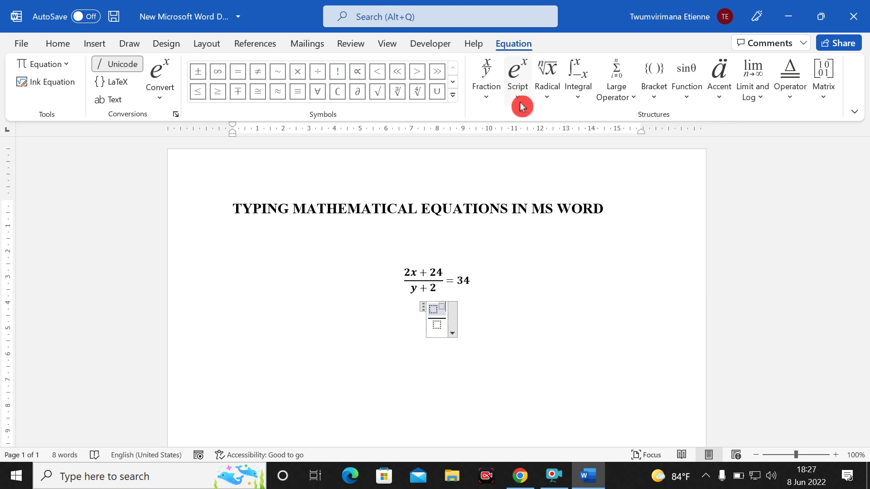
pyautogui.click(432, 310)
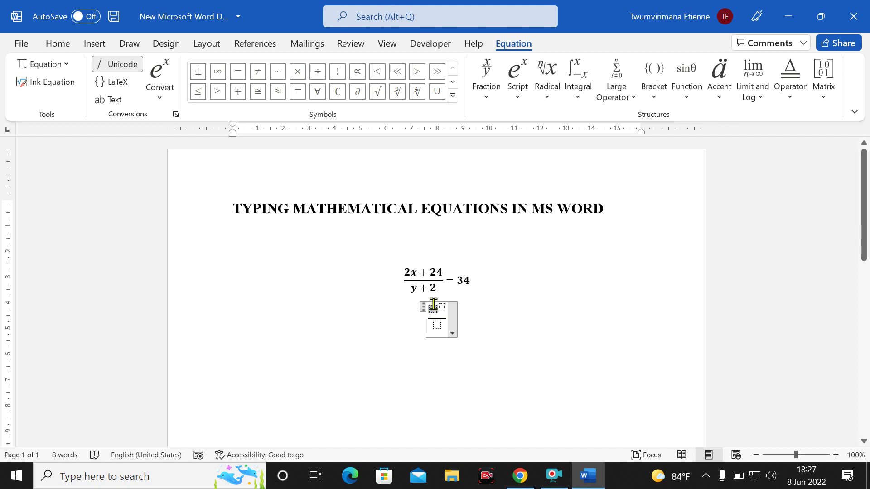
pyautogui.write('5')
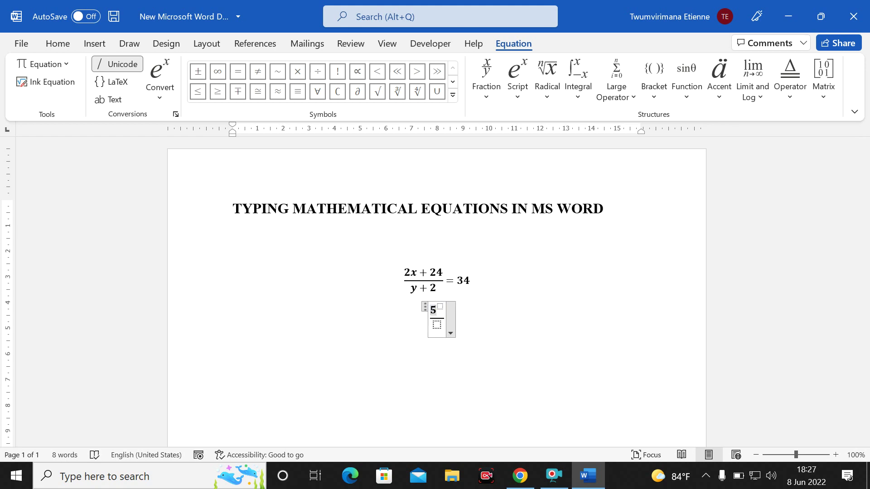
pyautogui.write('x')
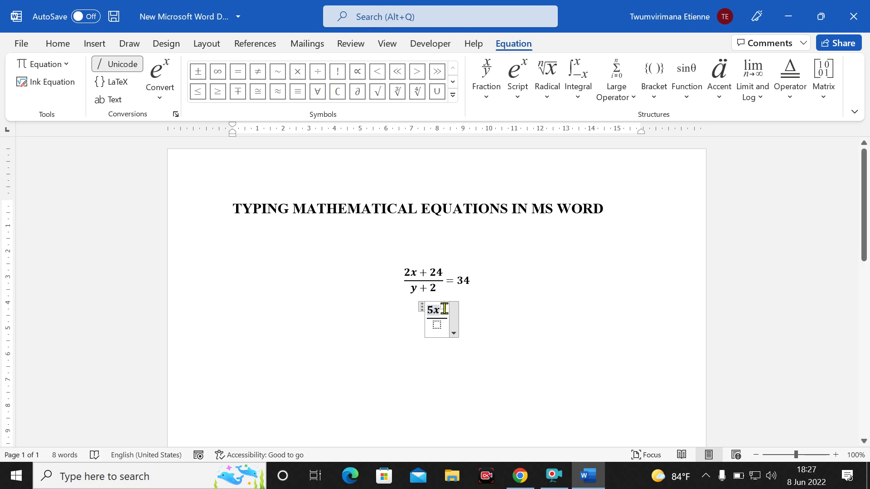
pyautogui.write('2')
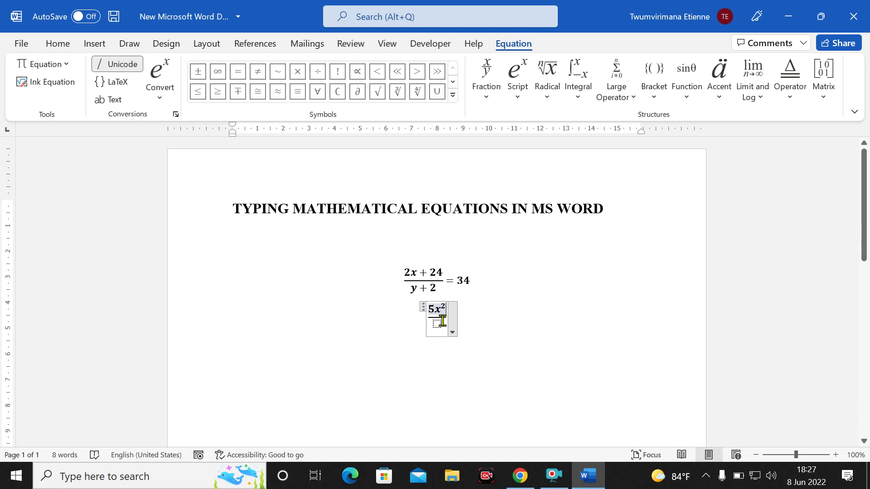
pyautogui.press('Right')
pyautogui.write('+')
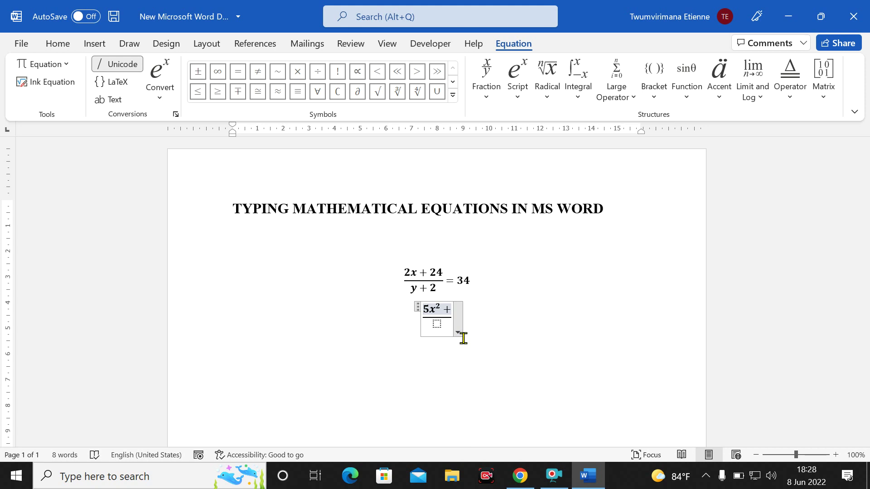
pyautogui.write('2')
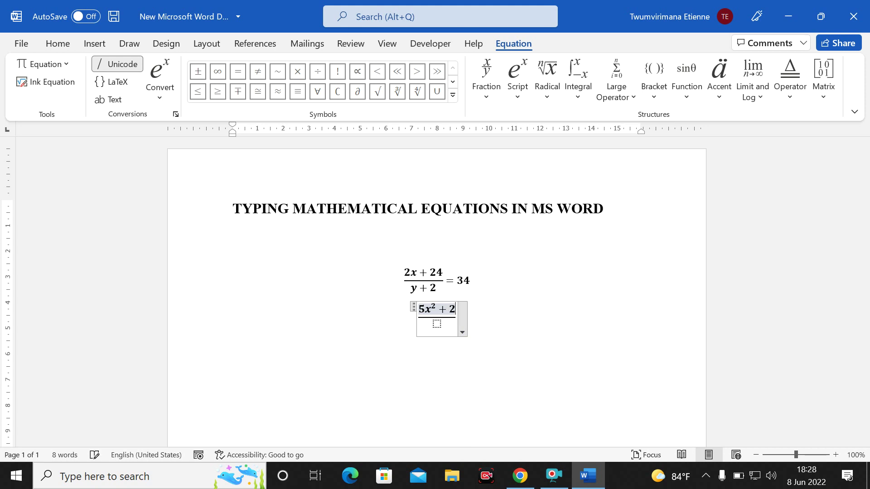
pyautogui.write('3x')
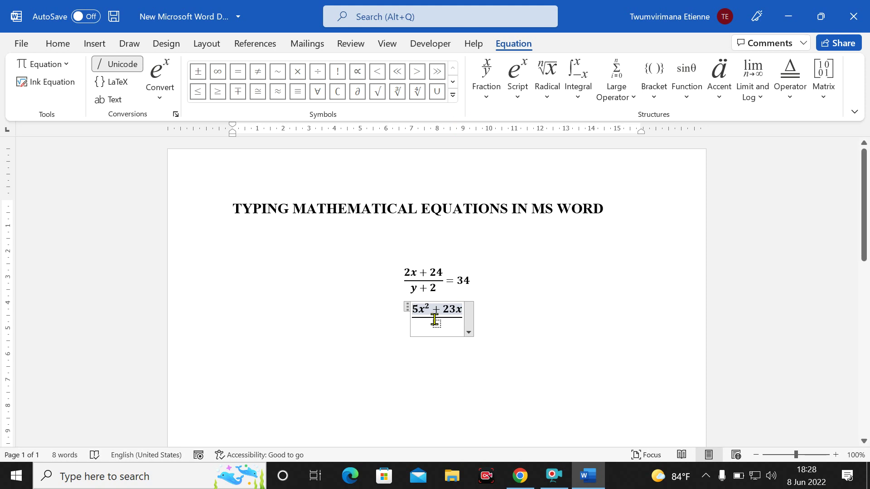
pyautogui.click(436, 324)
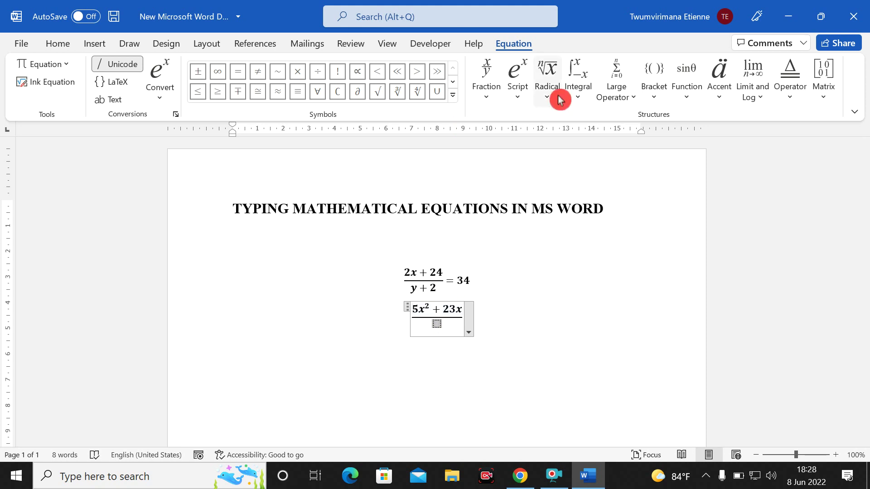
# Step: Fill the fraction's denominator with y³ + 14 using a Superscript structure
pyautogui.click(518, 96)
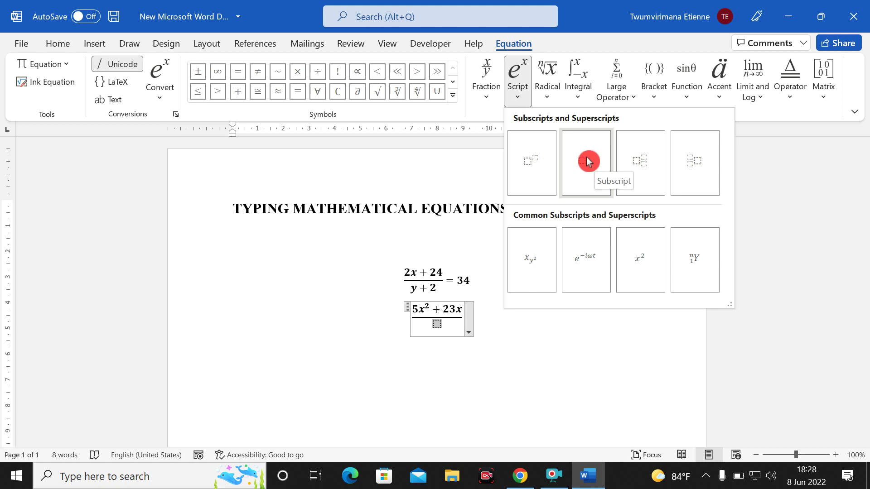
pyautogui.click(531, 165)
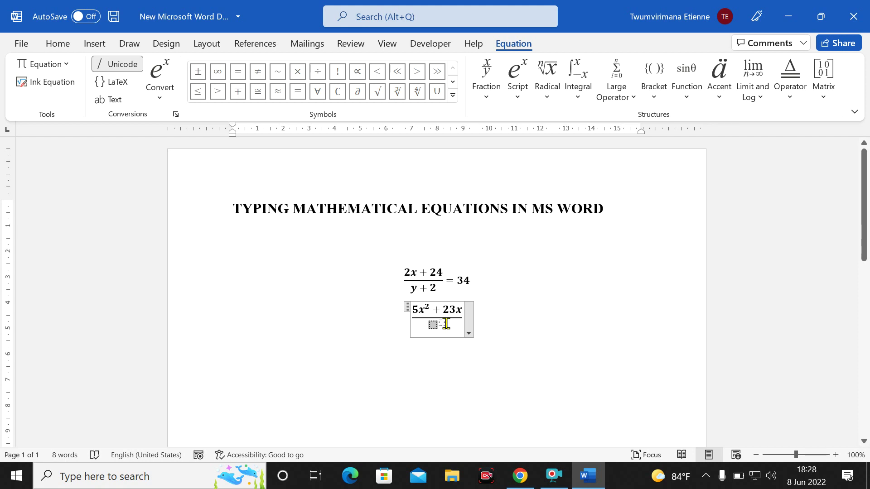
pyautogui.write('y')
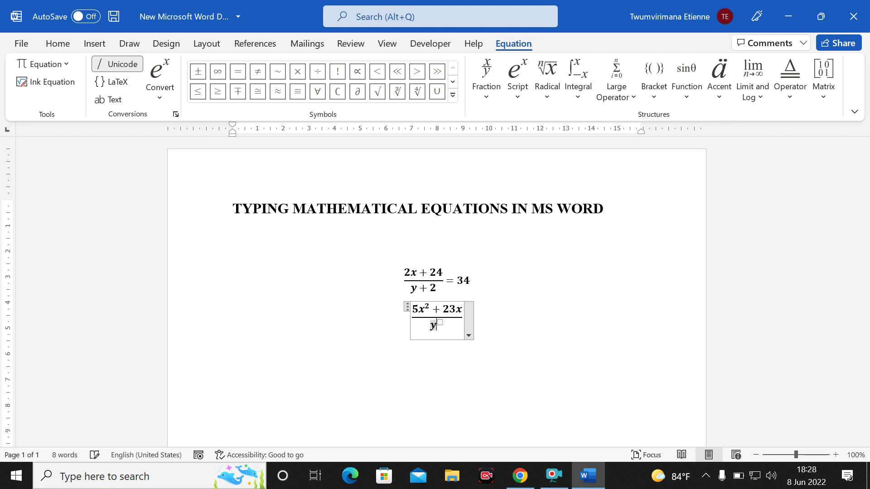
pyautogui.write('3 ')
pyautogui.write('+')
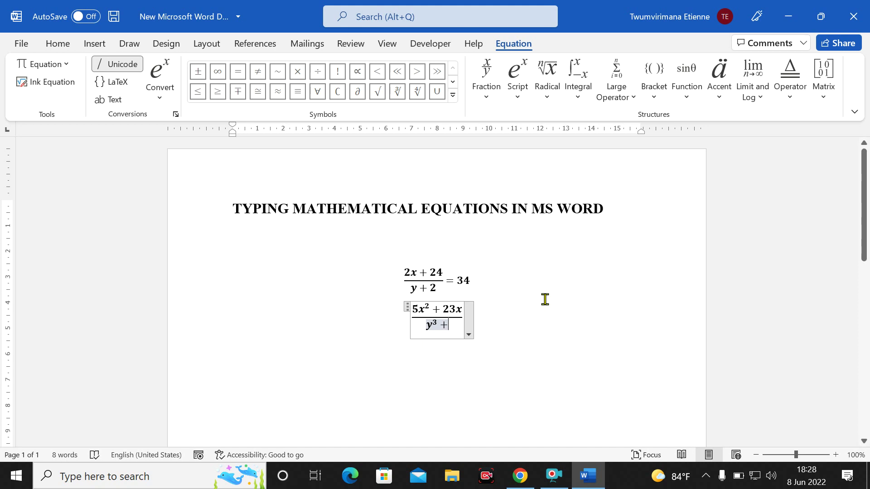
pyautogui.write('14')
# Step: Append = 45 after the fraction and finish editing the equation
pyautogui.press('Up')
pyautogui.press('Right')
pyautogui.write('=')
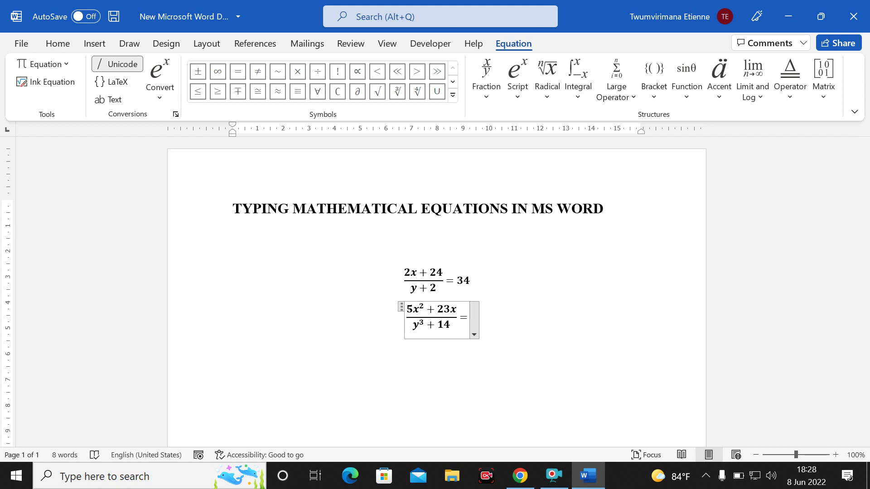
pyautogui.write('45')
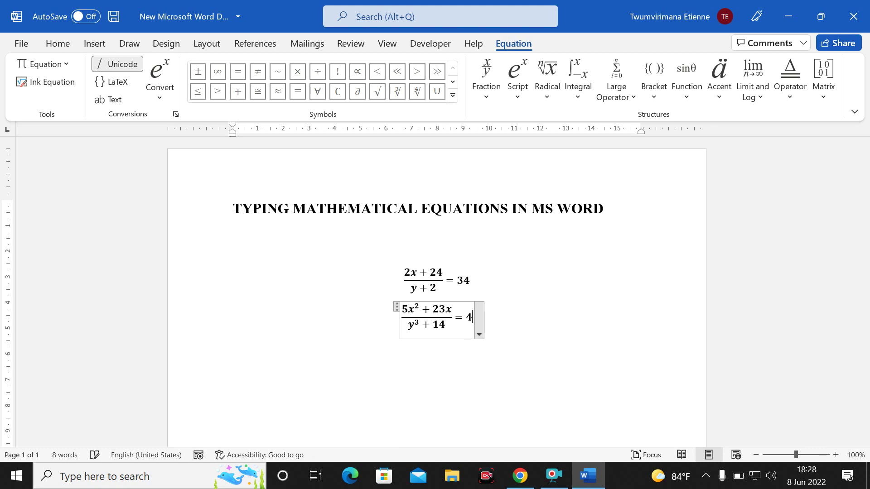
pyautogui.click(587, 322)
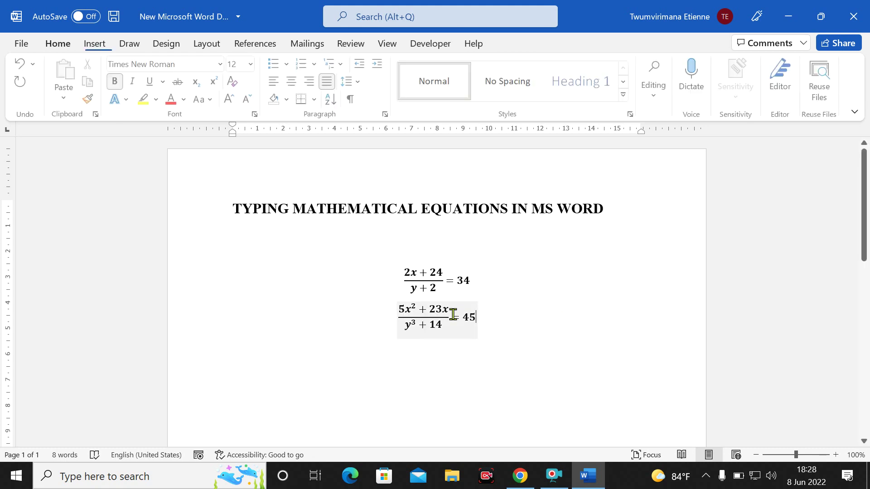
# Step: Insert a third blank equation placeholder on the empty line below the second equation
pyautogui.click(504, 345)
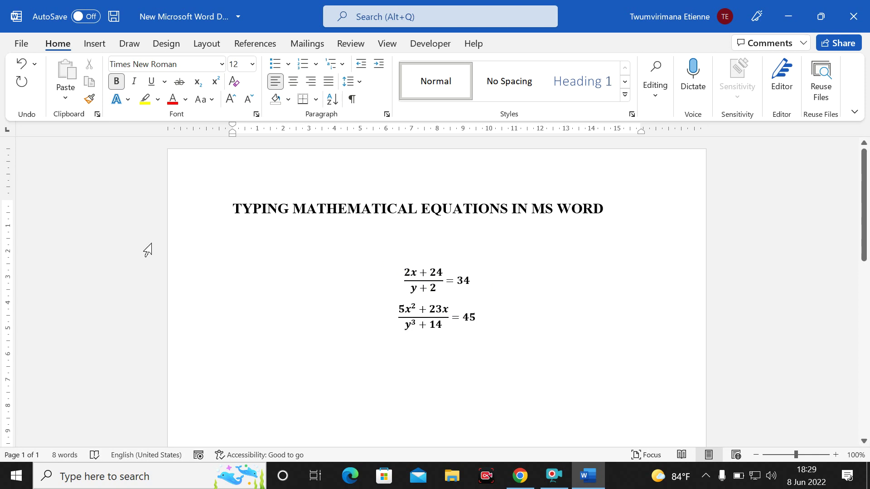
pyautogui.click(201, 85)
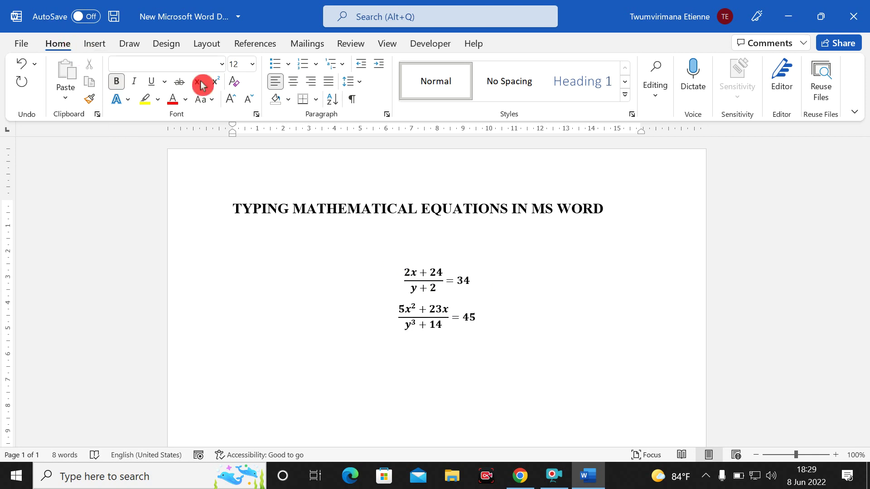
pyautogui.click(95, 45)
pyautogui.click(777, 67)
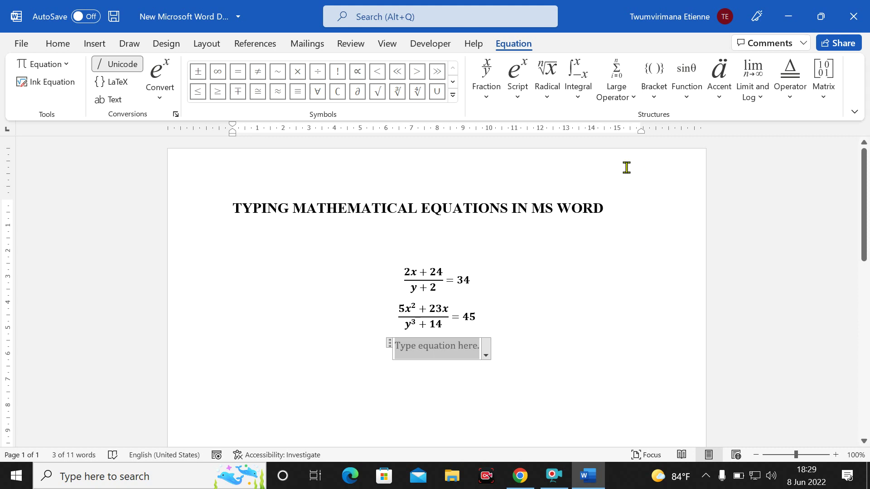
# Step: Try a subscript equation with 8 and 2, then delete it and reset the line to Normal style
pyautogui.click(520, 99)
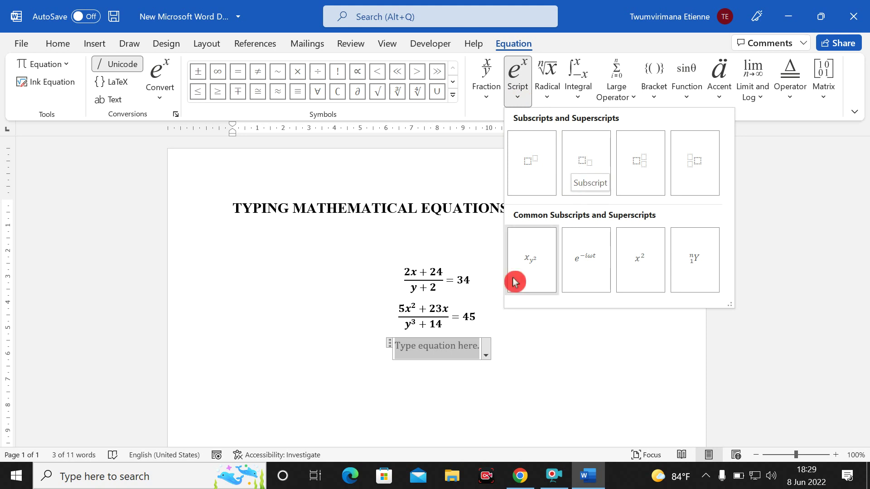
pyautogui.click(576, 169)
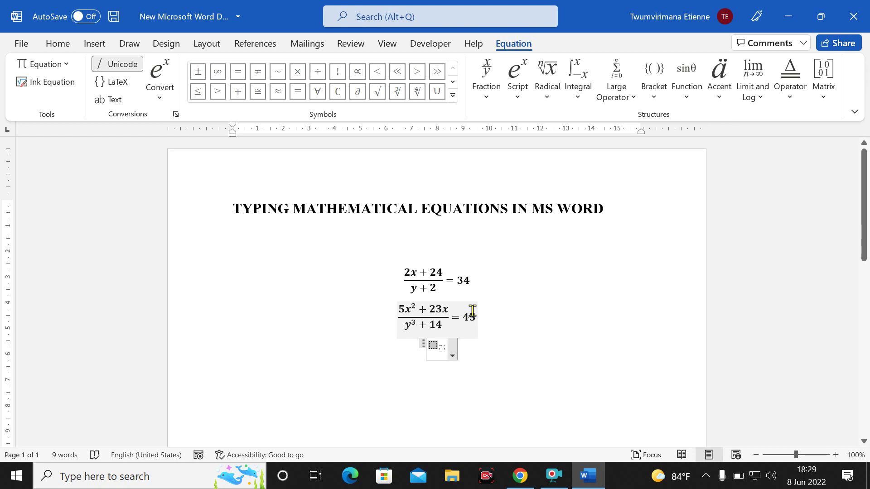
pyautogui.write('8')
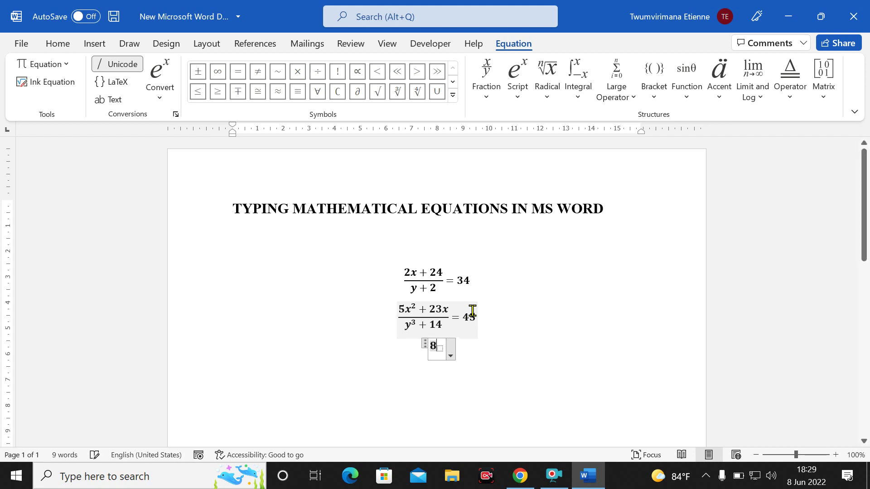
pyautogui.write('2')
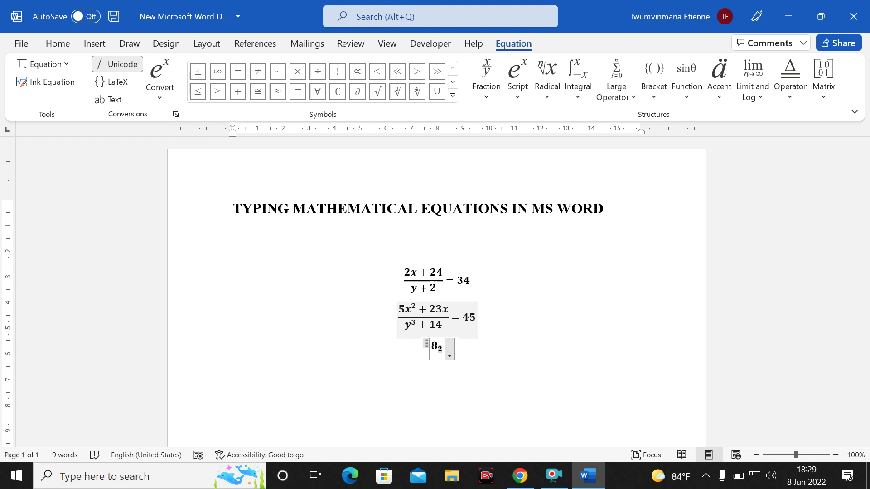
pyautogui.press('BackSpace')
pyautogui.press('BackSpace')
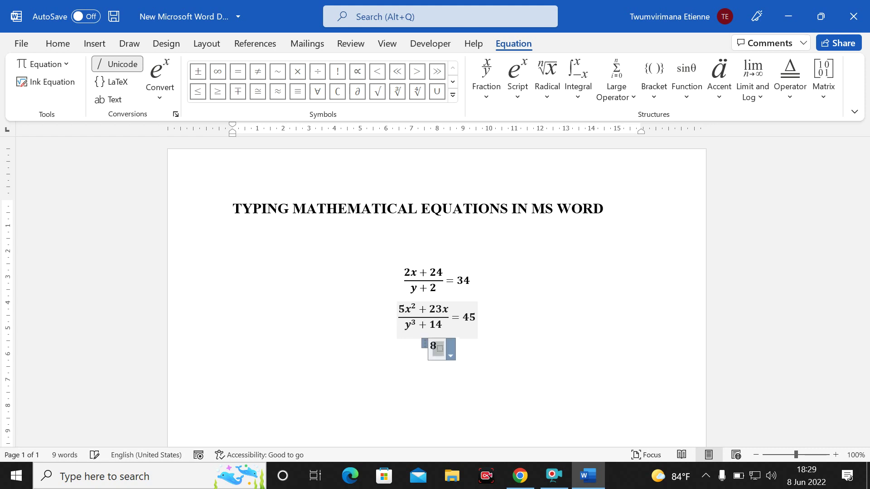
pyautogui.press('BackSpace')
pyautogui.click(449, 80)
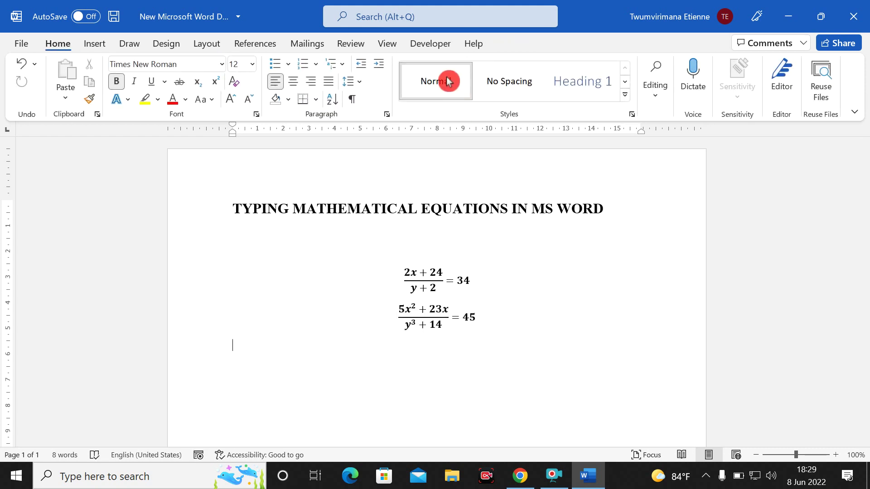
# Step: Insert a new equation containing an empty square root
pyautogui.click(89, 43)
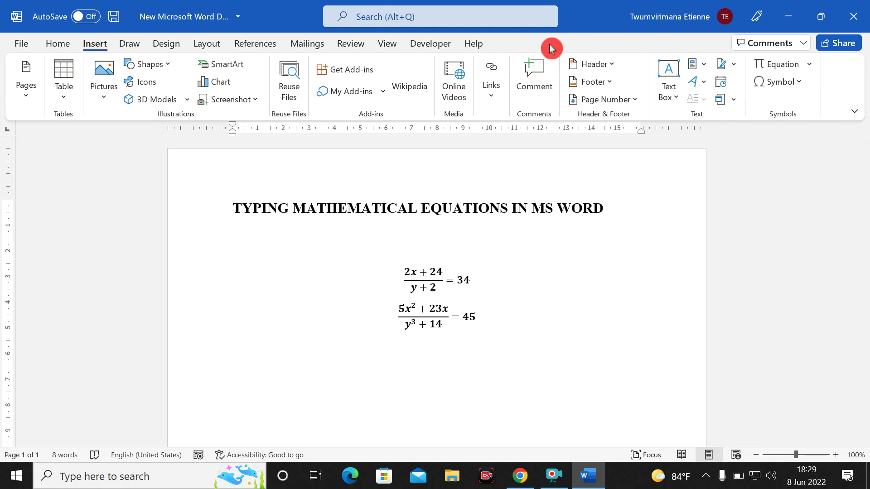
pyautogui.click(767, 62)
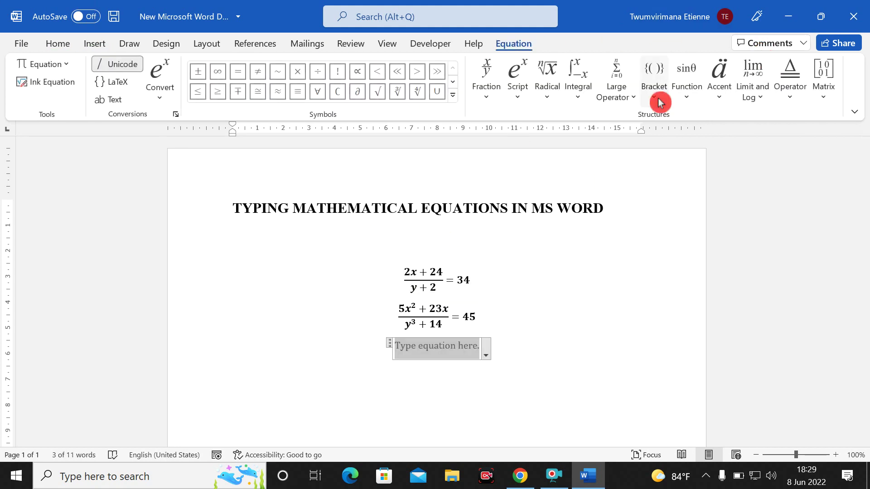
pyautogui.click(547, 93)
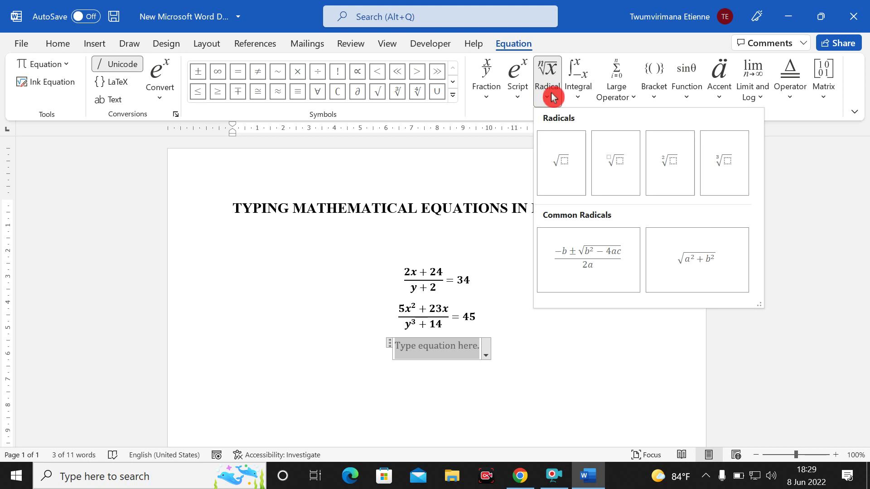
pyautogui.click(562, 163)
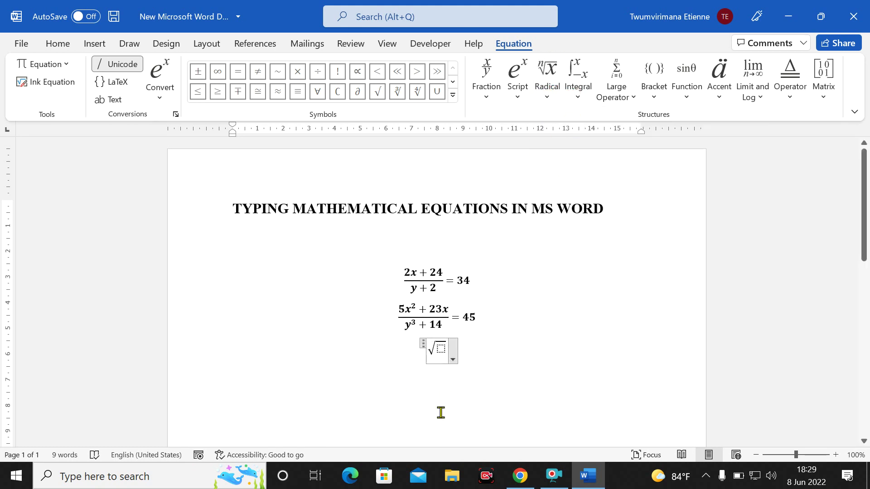
pyautogui.click(443, 350)
pyautogui.click(403, 444)
# Step: Type 2x³ + 5 inside the square root using a Superscript structure
pyautogui.click(518, 97)
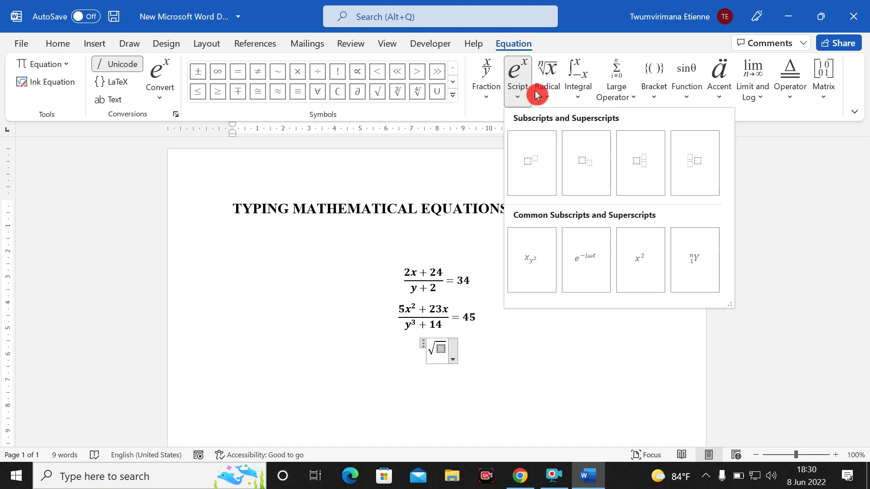
pyautogui.click(531, 161)
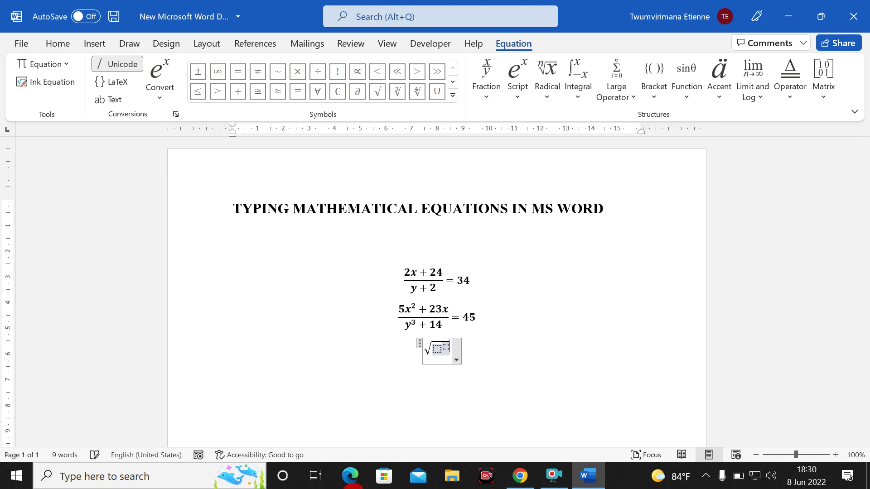
pyautogui.click(438, 349)
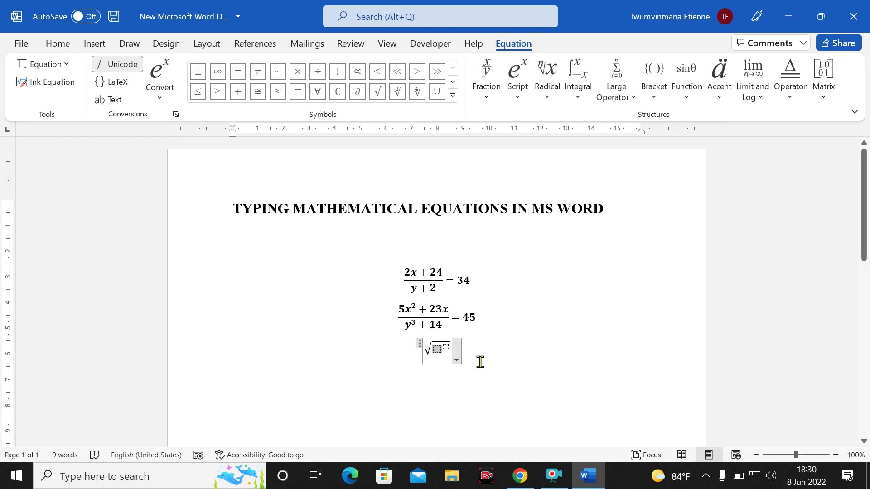
pyautogui.write('2')
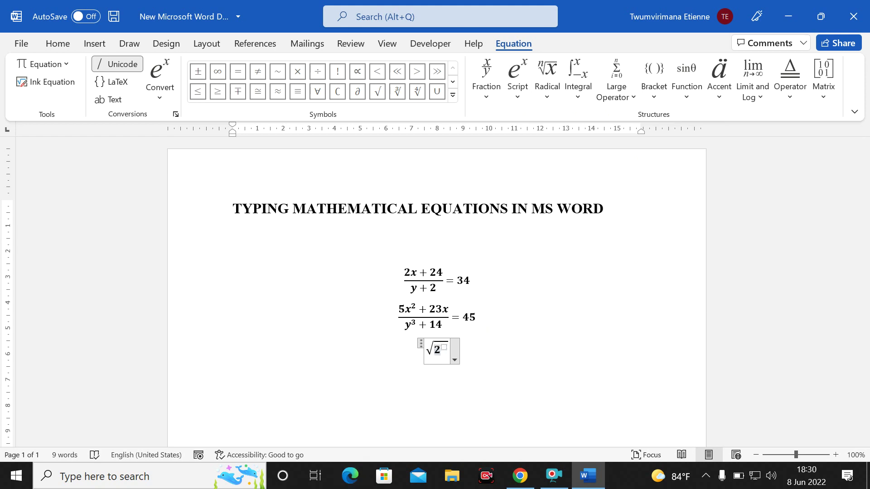
pyautogui.press('Left')
pyautogui.write('x')
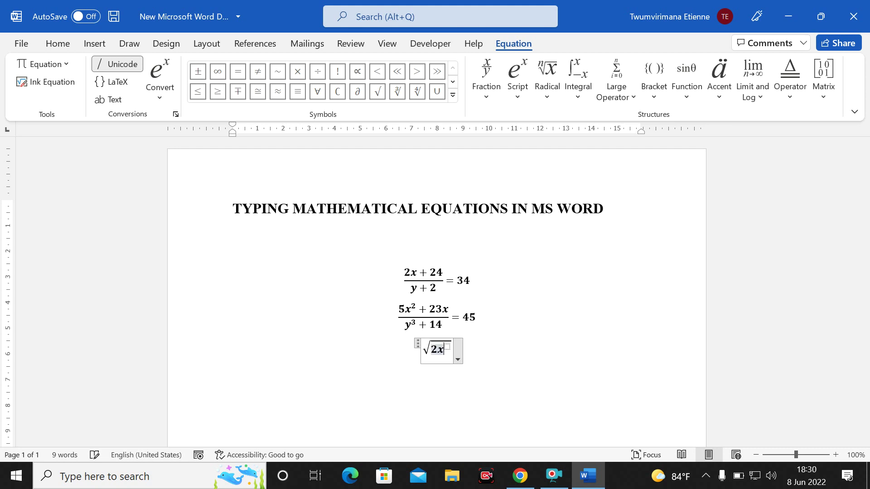
pyautogui.press('Right')
pyautogui.write('3')
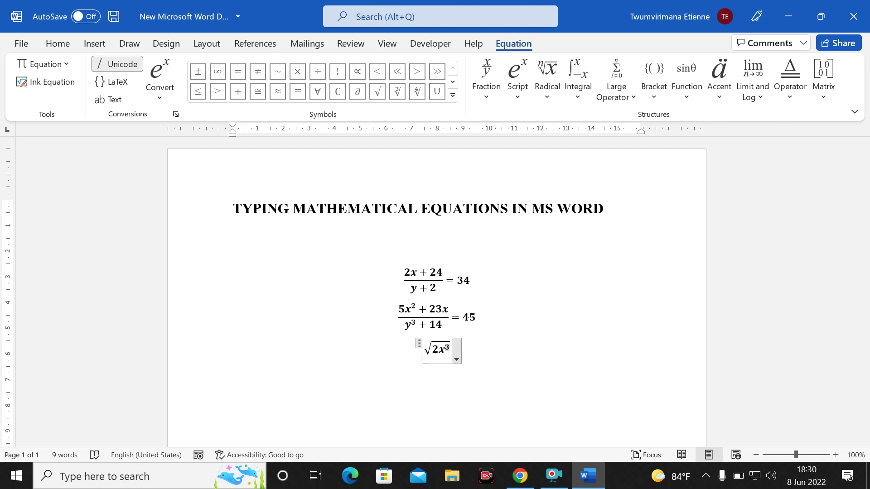
pyautogui.press('Right')
pyautogui.write('+ 5')
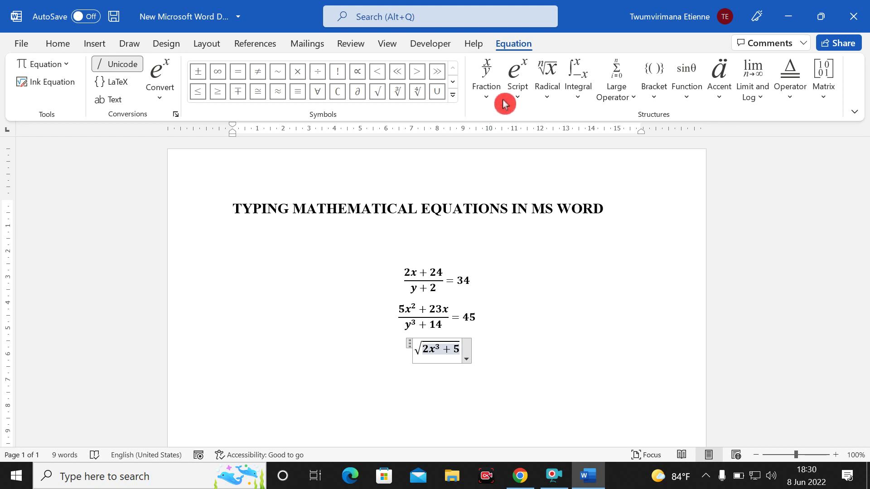
pyautogui.click(519, 94)
# Step: Extend the radicand to 2x³ + 5x² + 4x and append = 0 after the root
pyautogui.click(542, 147)
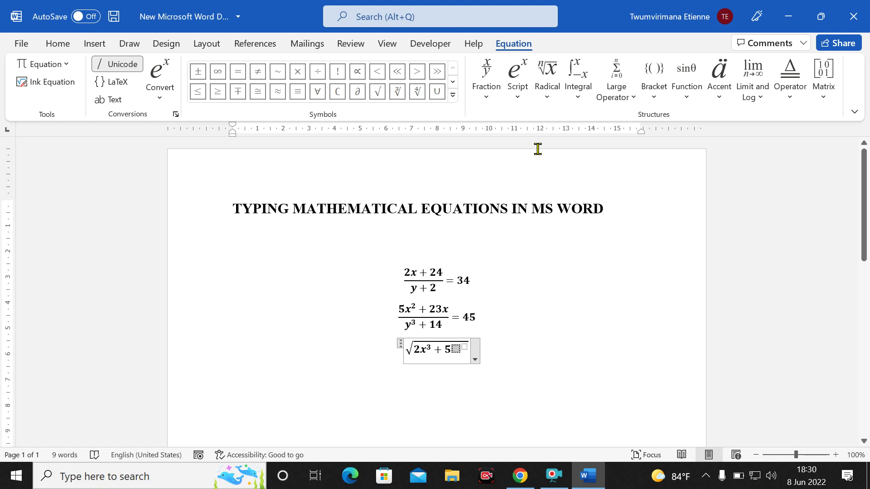
pyautogui.write('x')
pyautogui.press('Right')
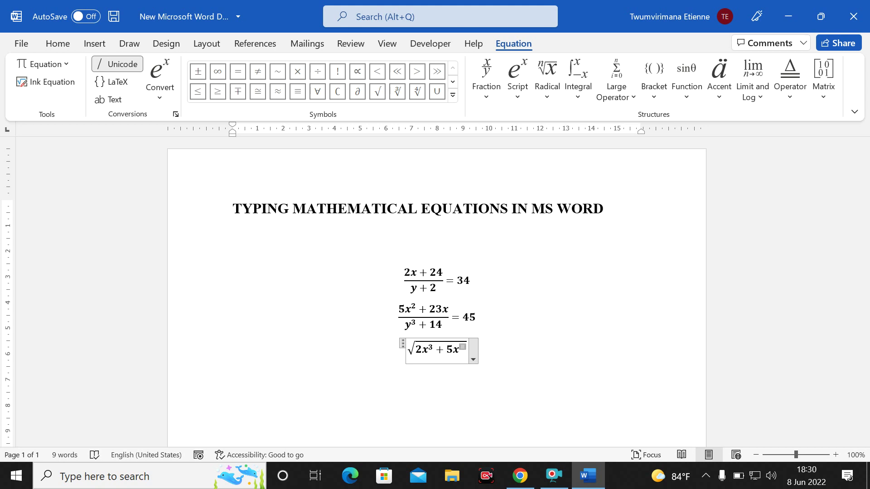
pyautogui.write('2')
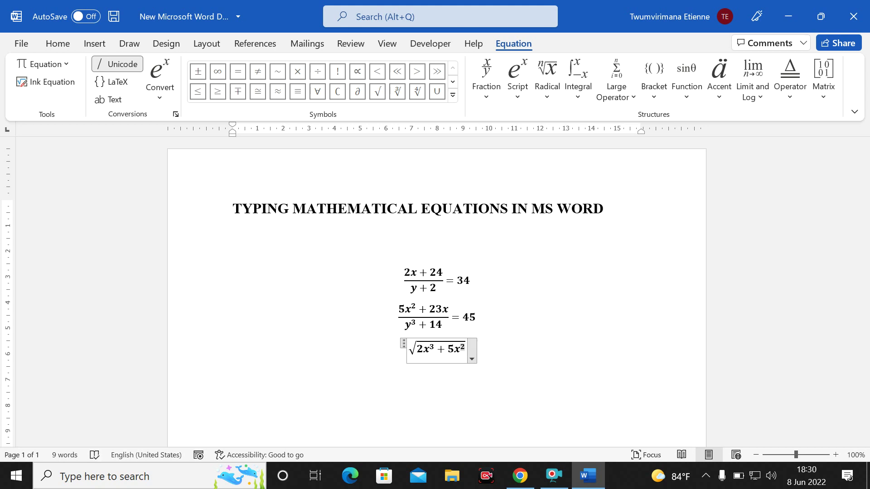
pyautogui.press('Right')
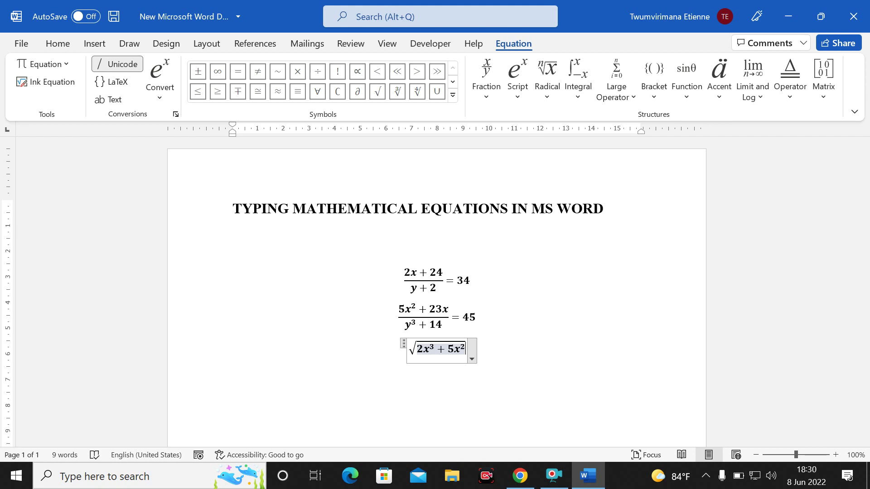
pyautogui.write('+ ')
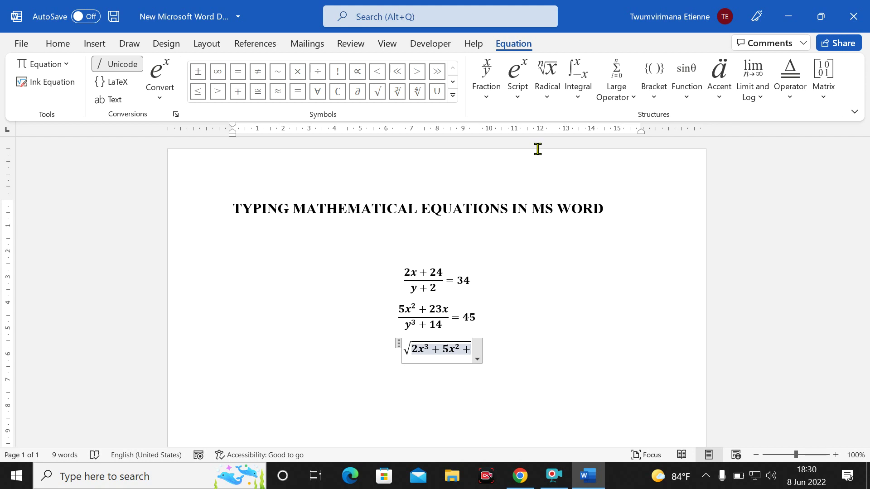
pyautogui.write('4')
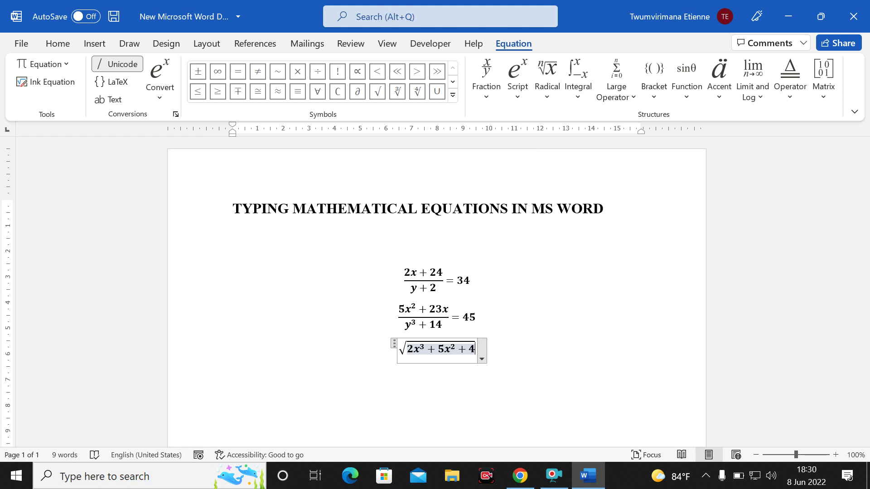
pyautogui.write('x')
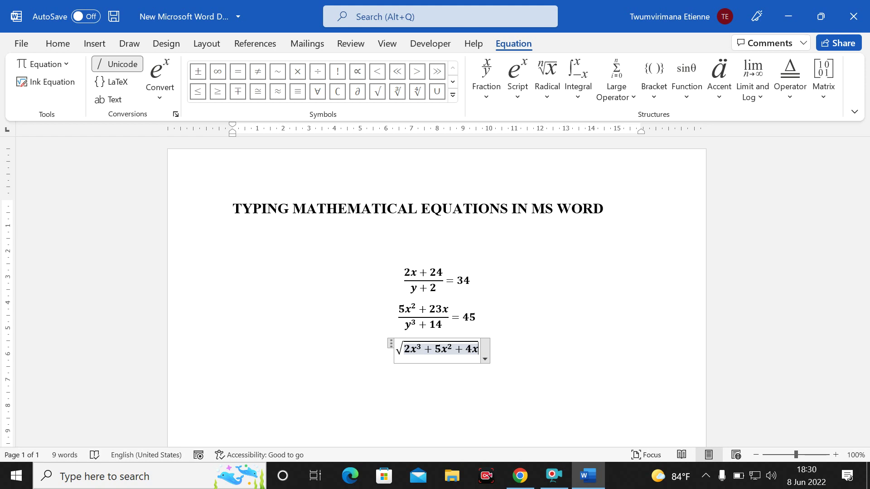
pyautogui.press('Right')
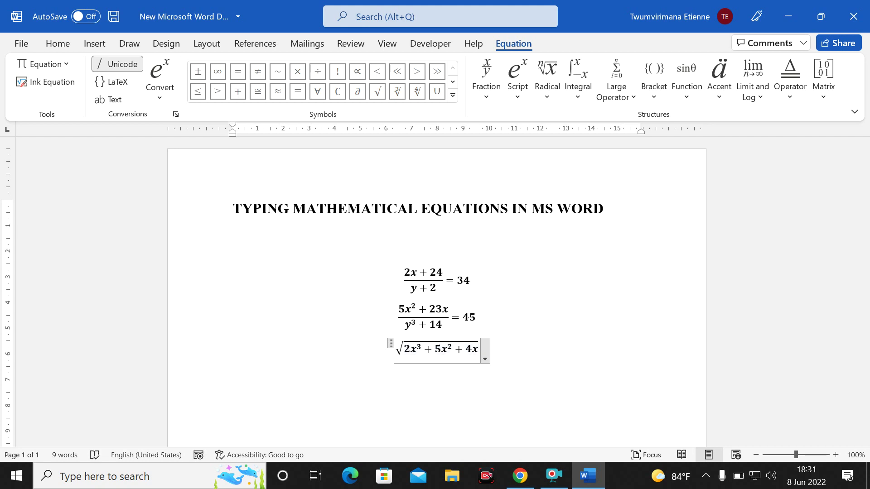
pyautogui.write('= ')
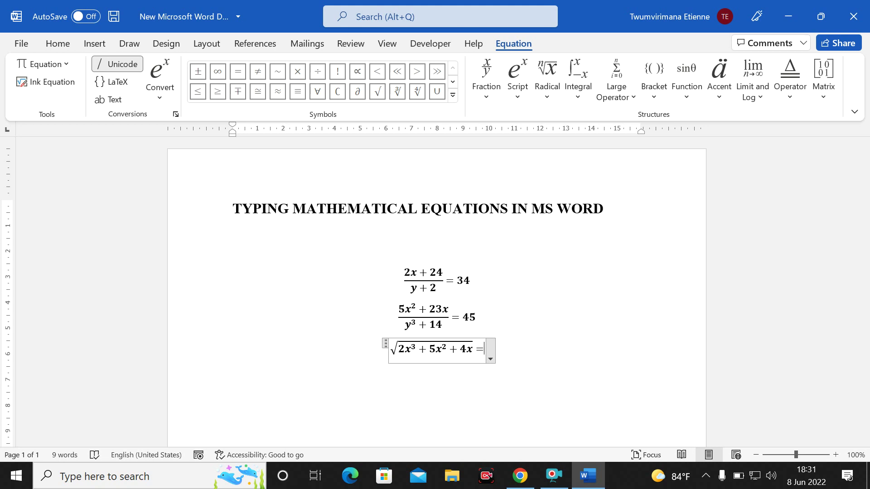
pyautogui.write('0')
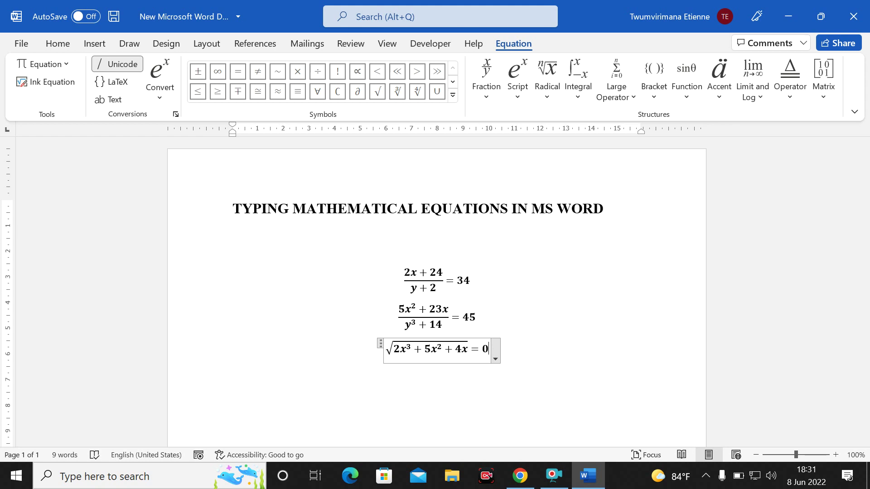
pyautogui.press('Right')
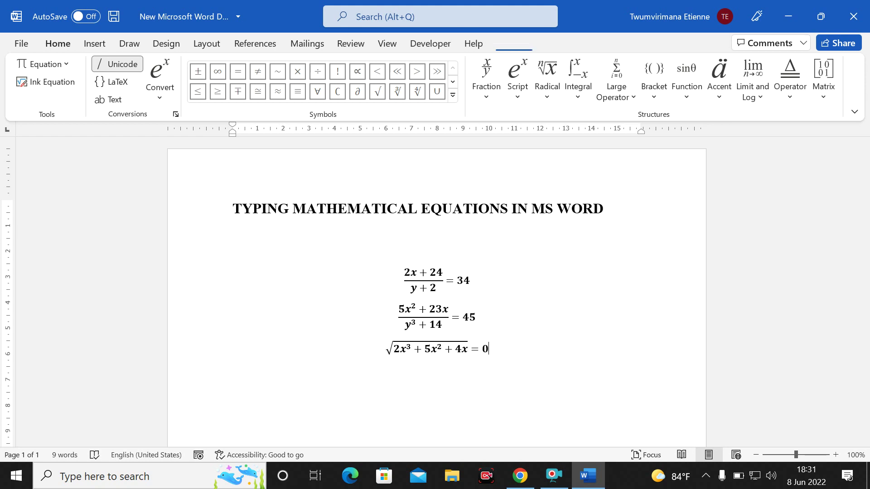
# Step: Insert a new equation on the next line with an adjustable-degree root template
pyautogui.press('Return')
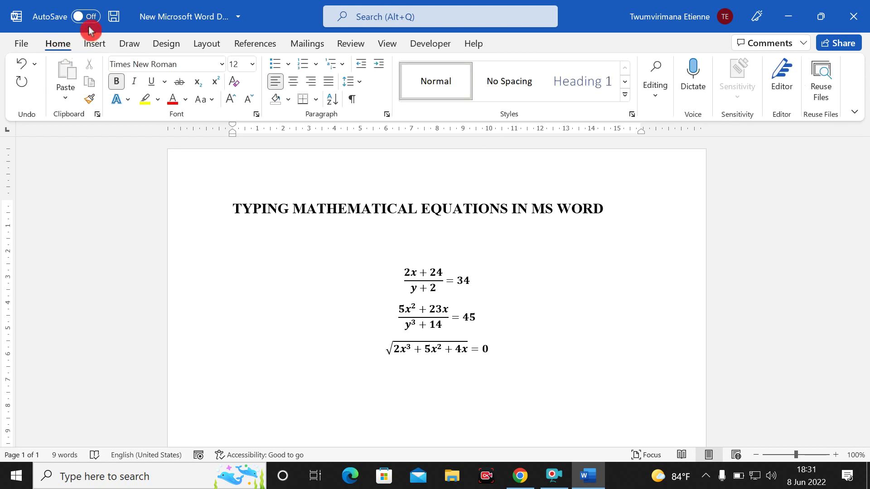
pyautogui.click(101, 47)
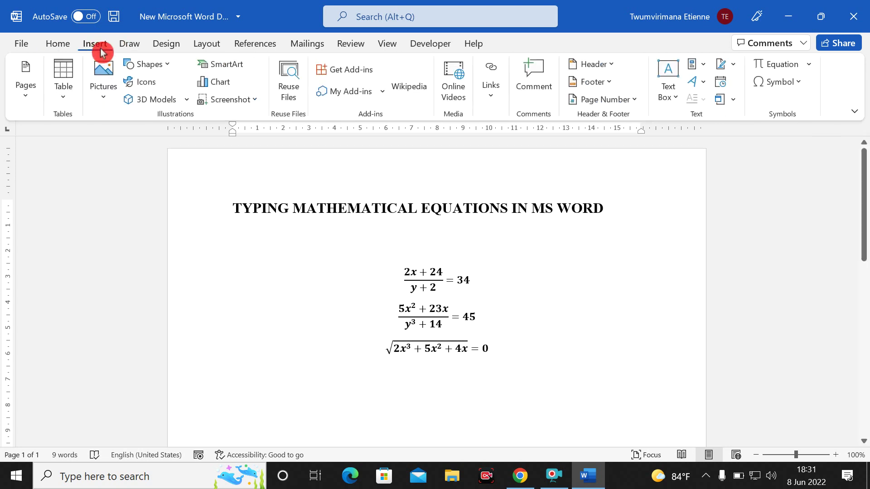
pyautogui.click(787, 67)
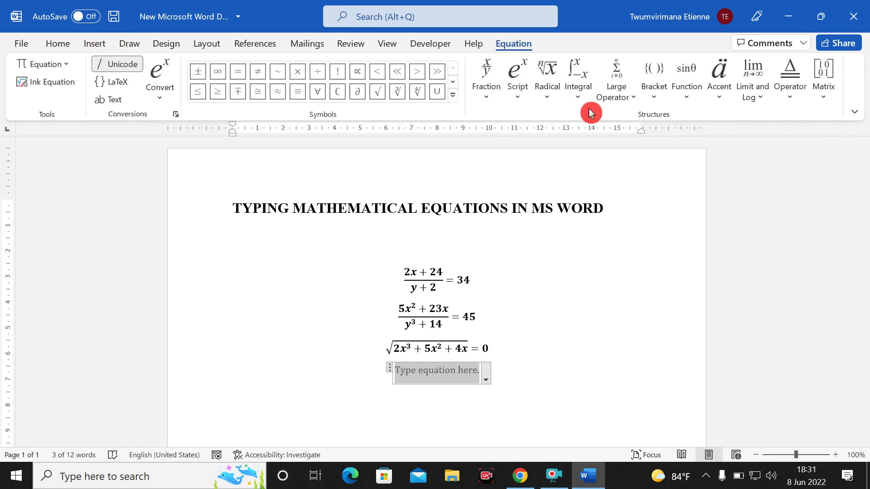
pyautogui.click(550, 95)
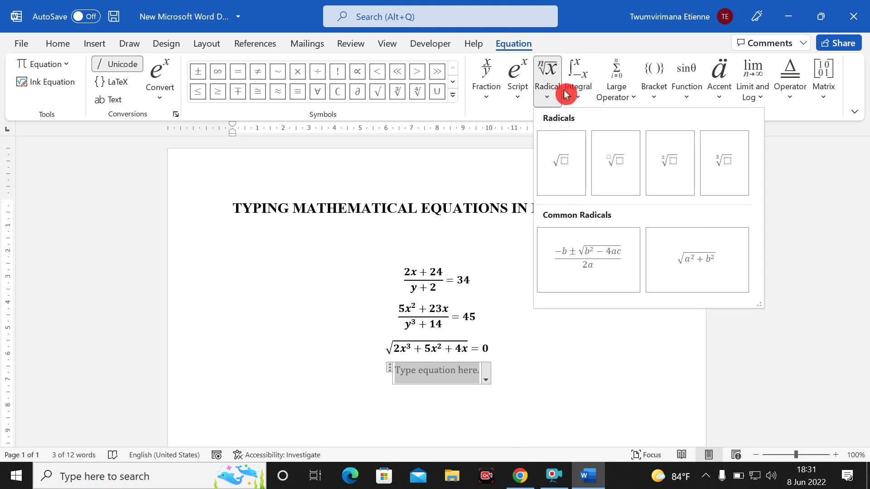
pyautogui.click(617, 165)
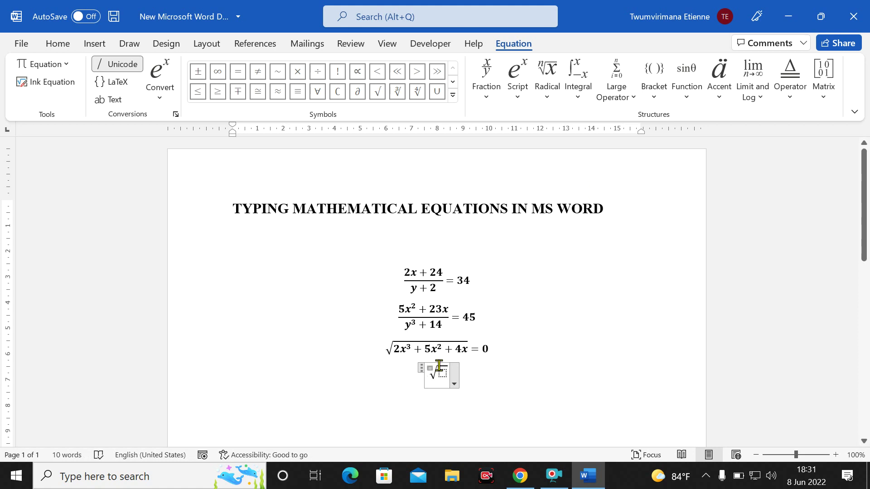
pyautogui.click(525, 101)
pyautogui.click(548, 94)
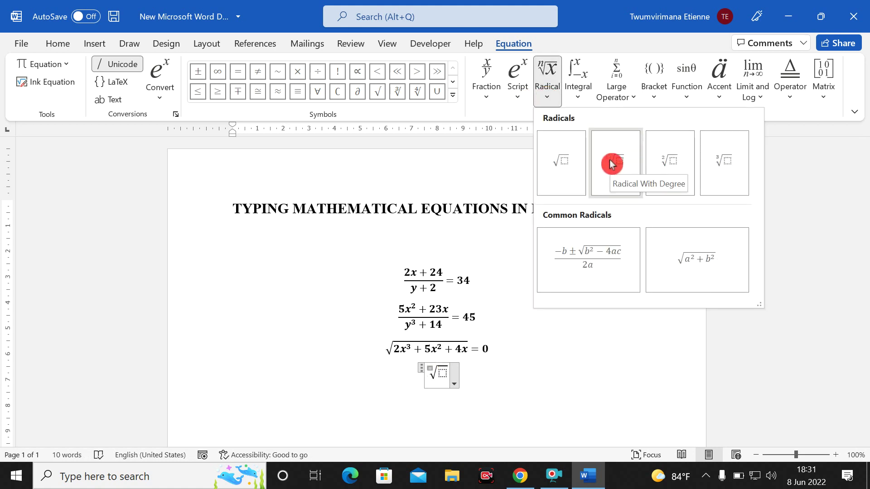
pyautogui.click(455, 370)
pyautogui.click(434, 369)
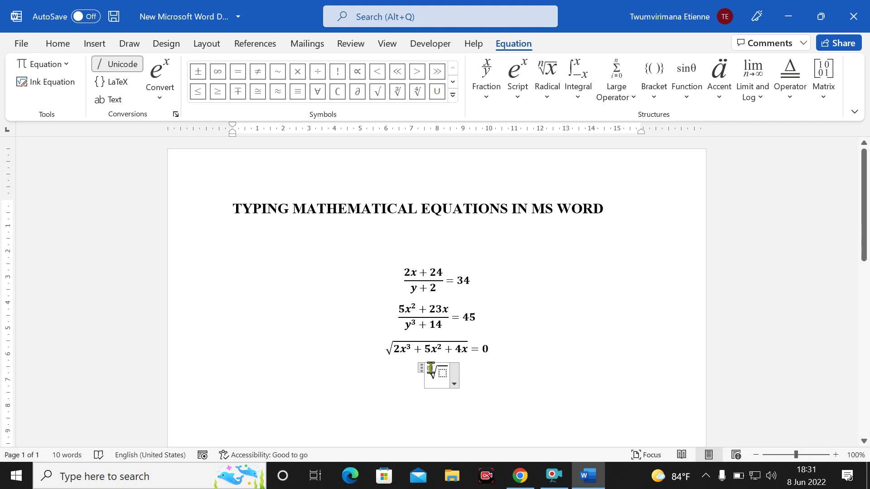
# Step: Set the root degree to 5 and the radicand to 1567, followed by =?
pyautogui.write('5')
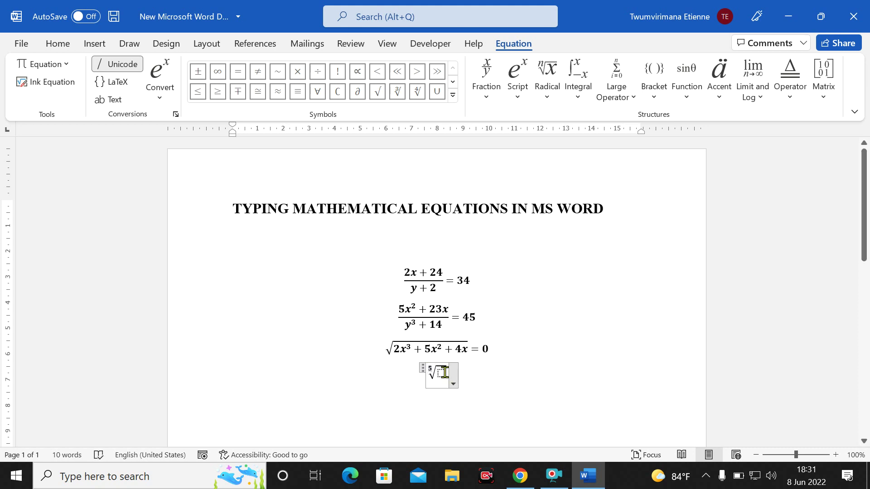
pyautogui.click(452, 375)
pyautogui.write('1')
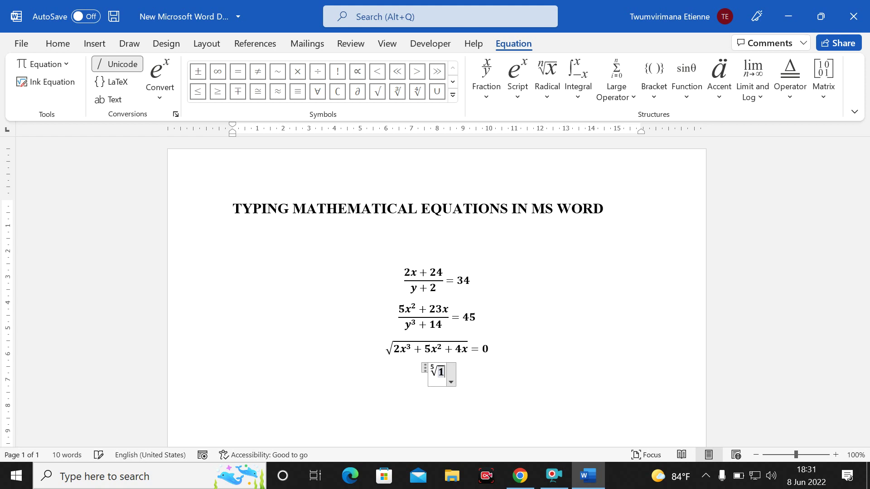
pyautogui.write('567 ')
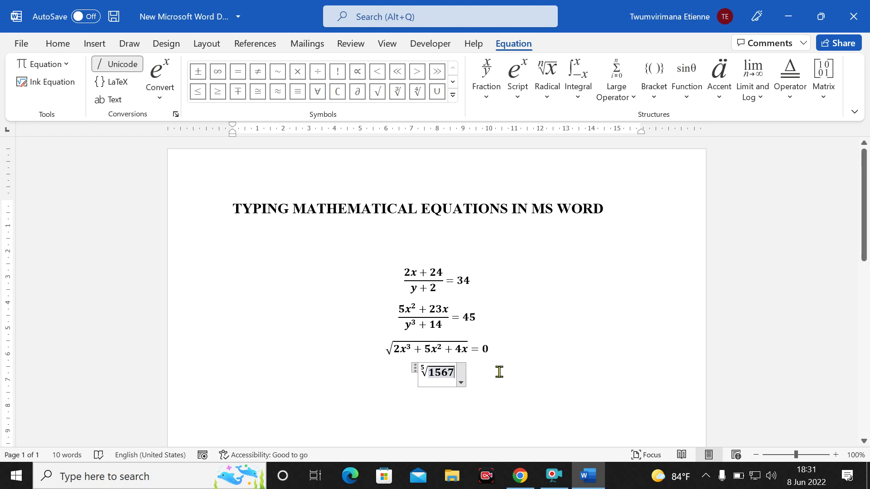
pyautogui.write('=')
pyautogui.press('BackSpace')
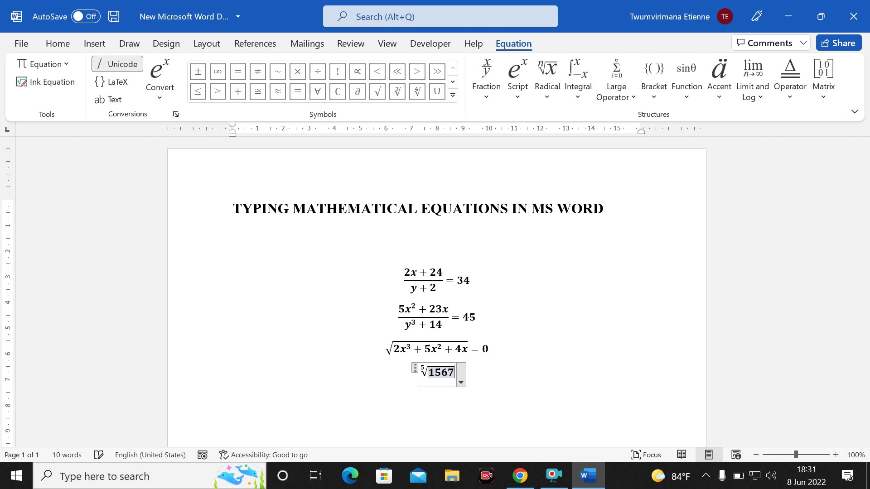
pyautogui.write('=')
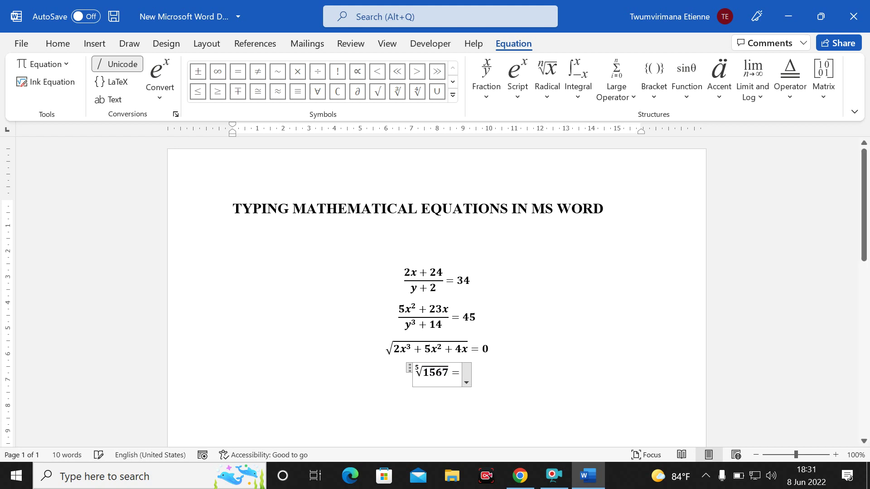
pyautogui.write('?')
pyautogui.click(523, 377)
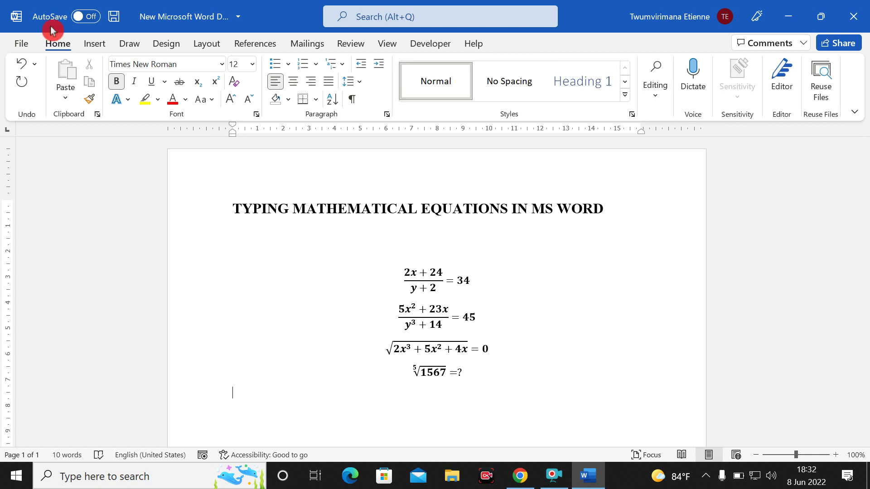
pyautogui.click(88, 43)
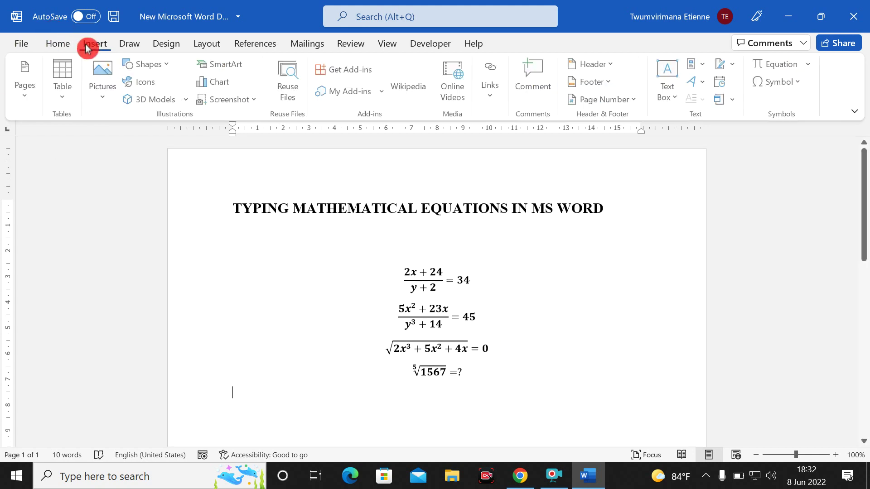
# Step: Insert a new equation with a plain integral containing 2xdx =?
pyautogui.click(776, 65)
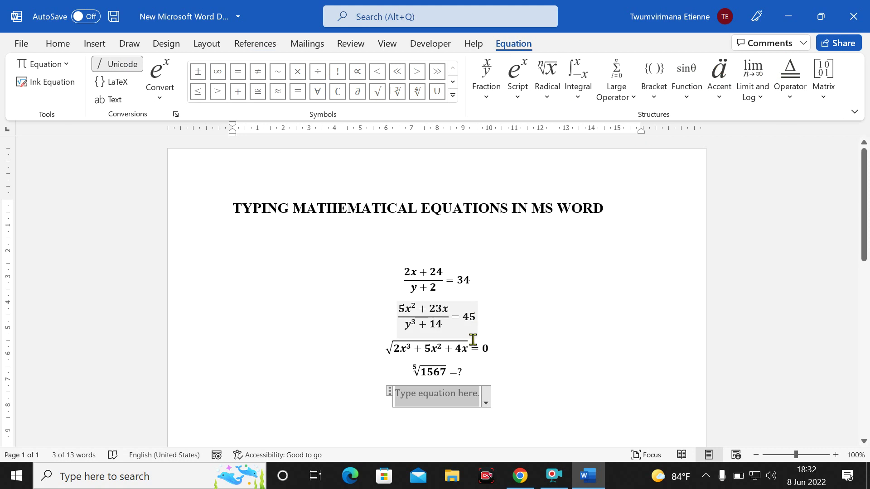
pyautogui.click(579, 91)
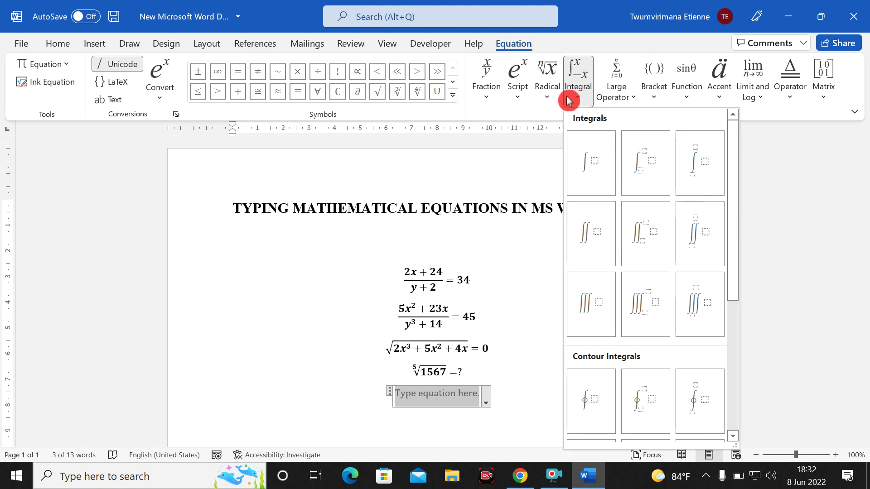
pyautogui.click(589, 172)
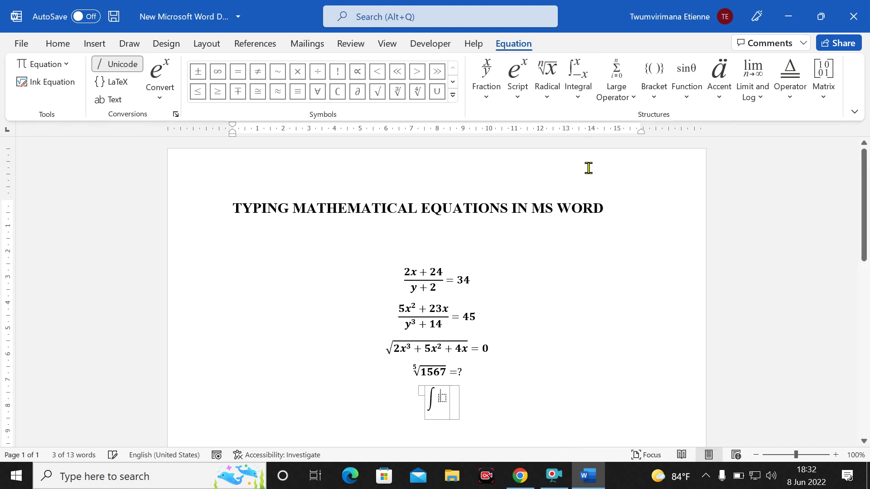
pyautogui.click(443, 400)
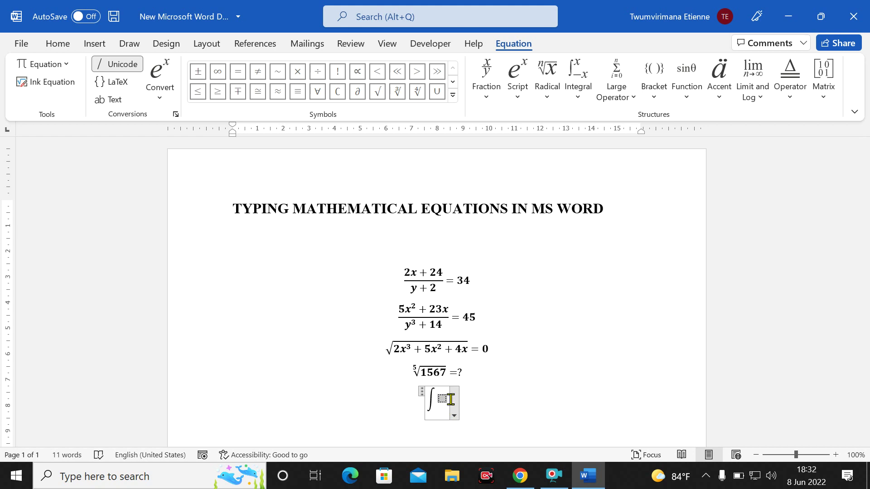
pyautogui.write('2')
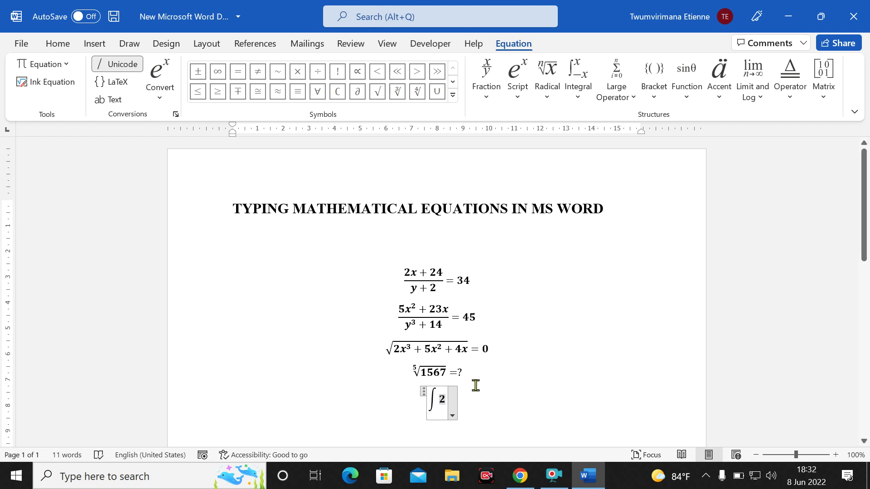
pyautogui.write('xdx')
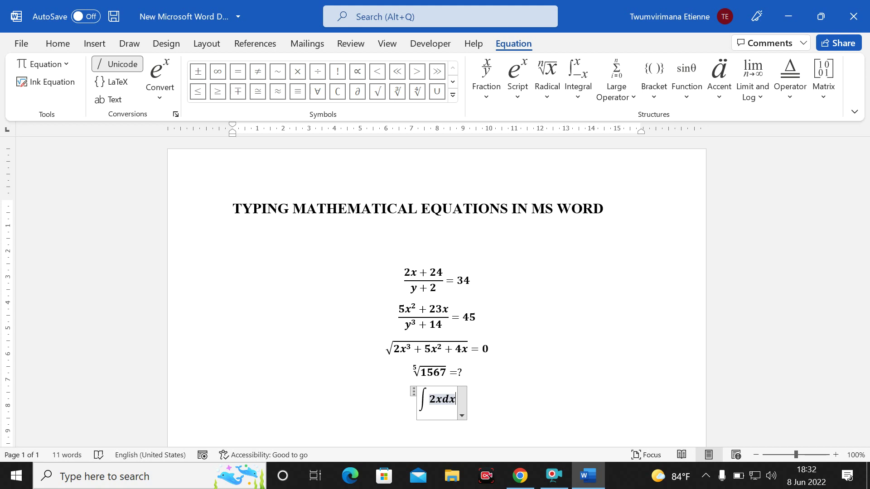
pyautogui.write('= ')
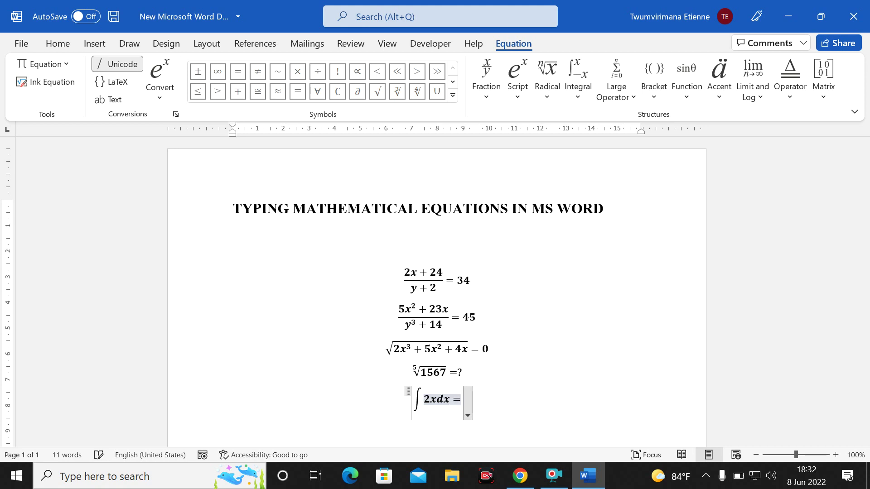
pyautogui.write('0')
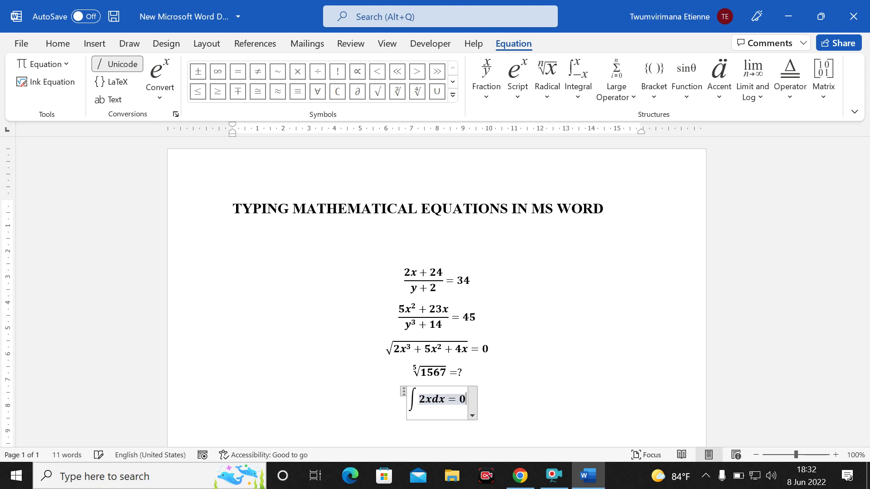
pyautogui.press('BackSpace')
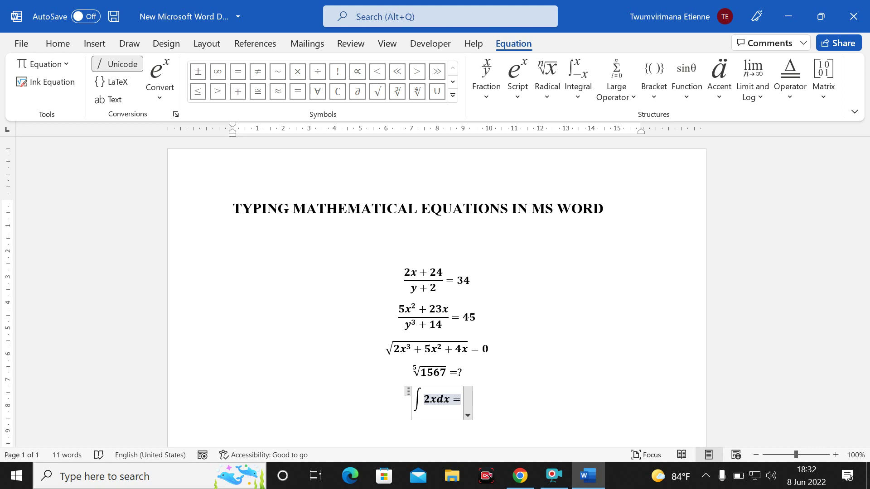
pyautogui.write('?')
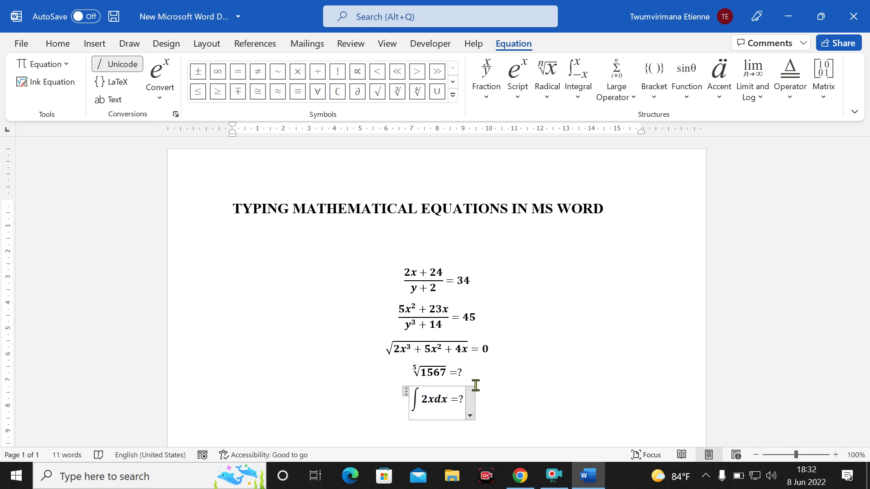
pyautogui.click(475, 385)
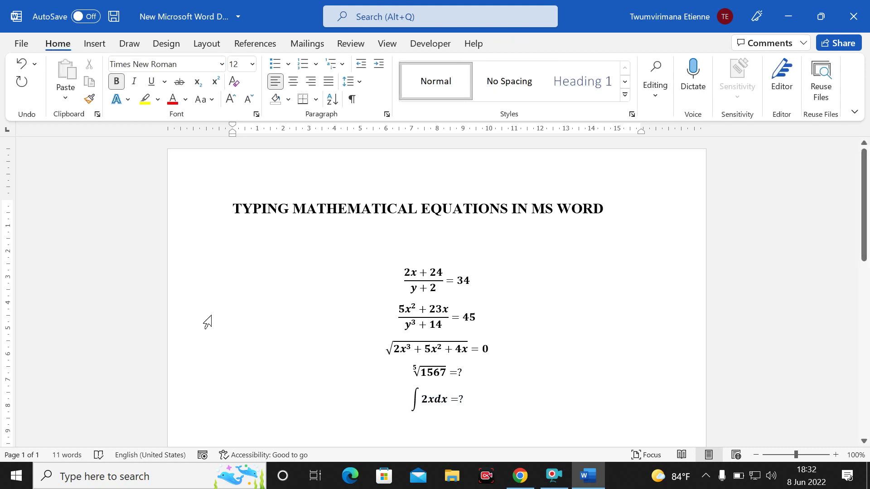
# Step: Insert a new equation with a definite integral, lower limit 0 and upper limit 5
pyautogui.click(101, 48)
pyautogui.click(776, 65)
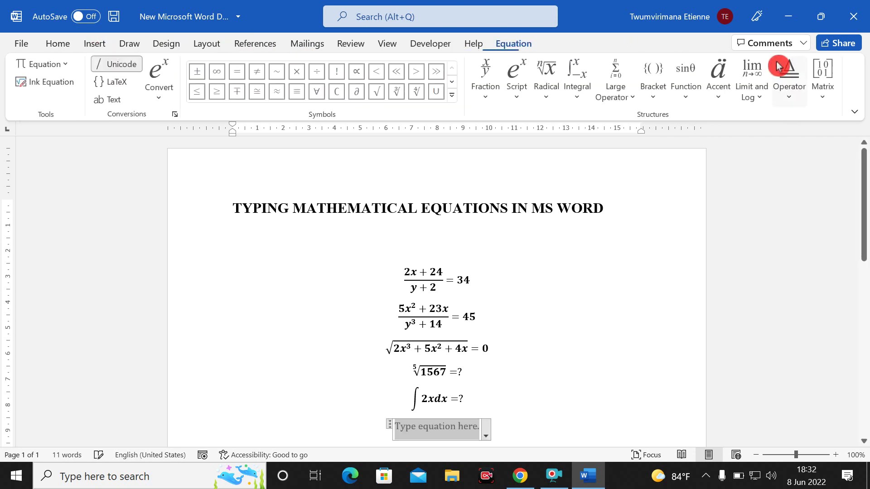
pyautogui.click(570, 102)
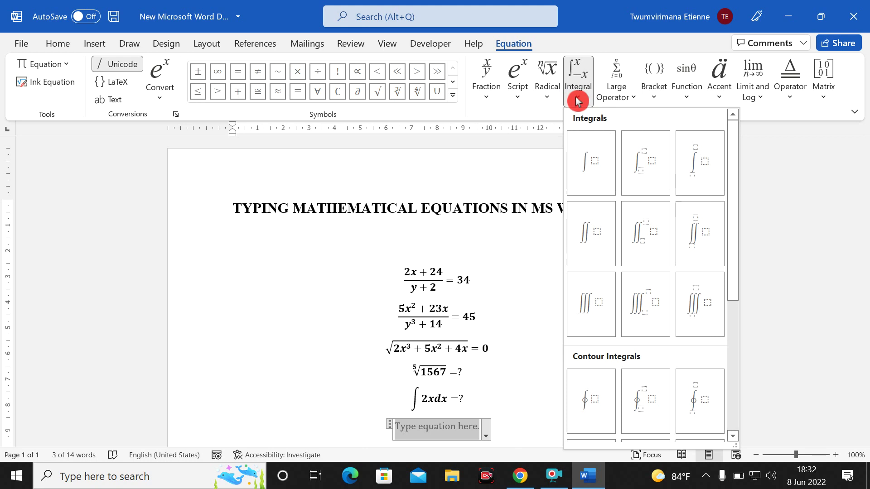
pyautogui.click(651, 170)
pyautogui.scroll(-2, 598, 330)
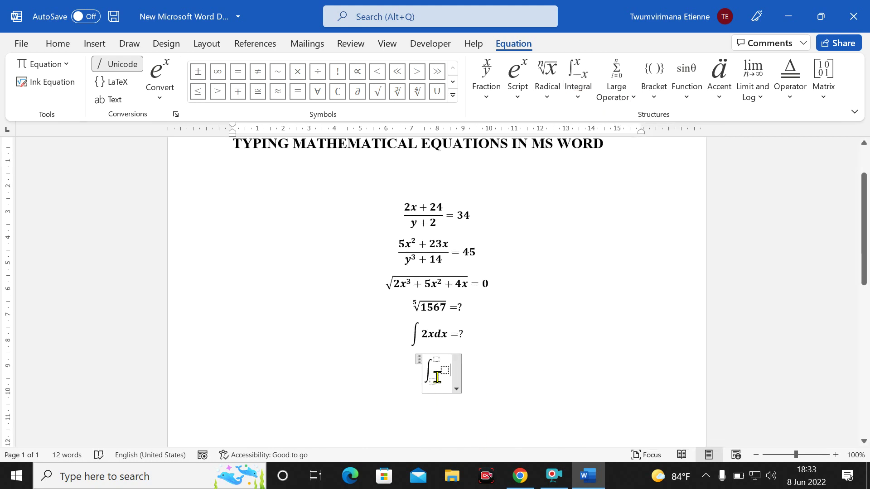
pyautogui.click(457, 376)
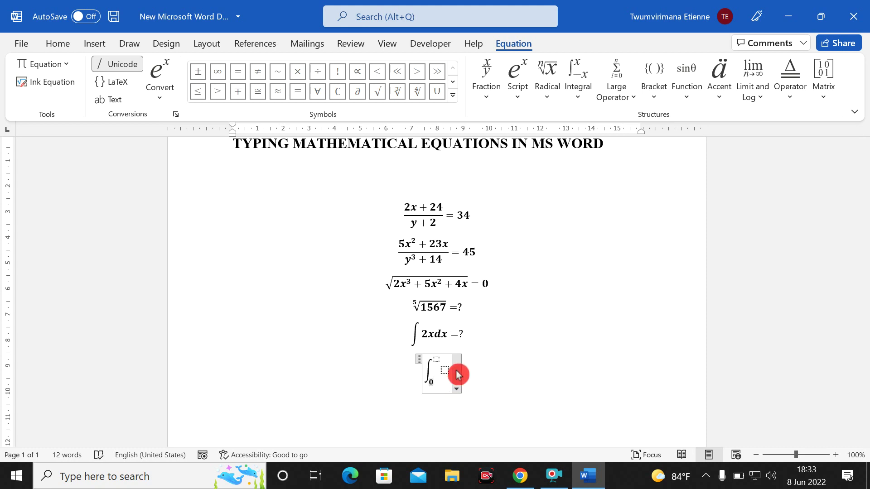
pyautogui.write('0')
pyautogui.click(437, 361)
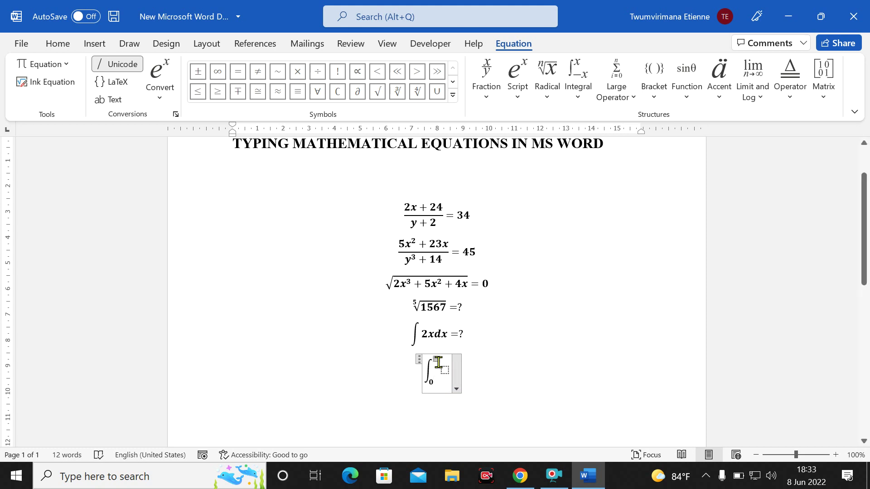
pyautogui.write('5')
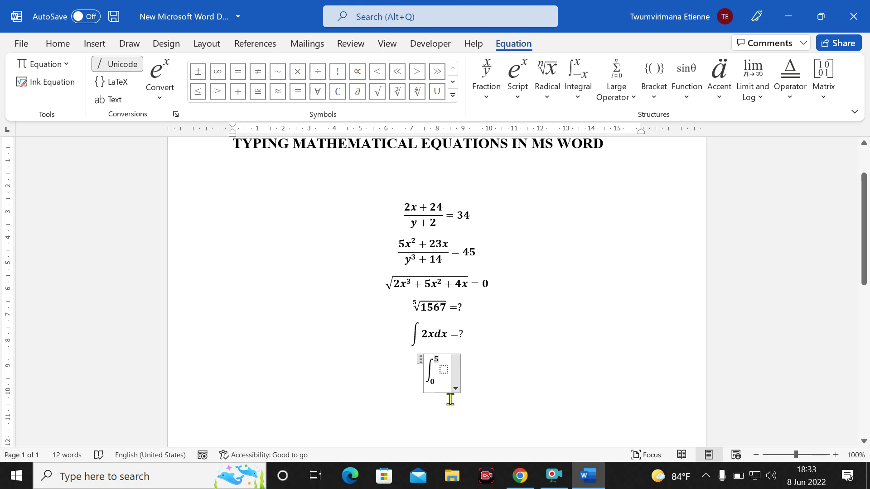
# Step: Fill the integral body with 5x² + 2x + 25 using a superscript template
pyautogui.click(446, 373)
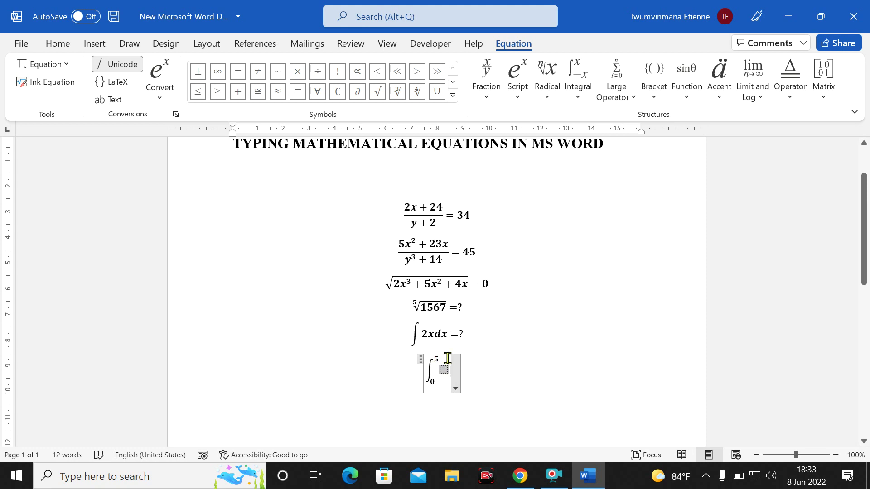
pyautogui.click(489, 110)
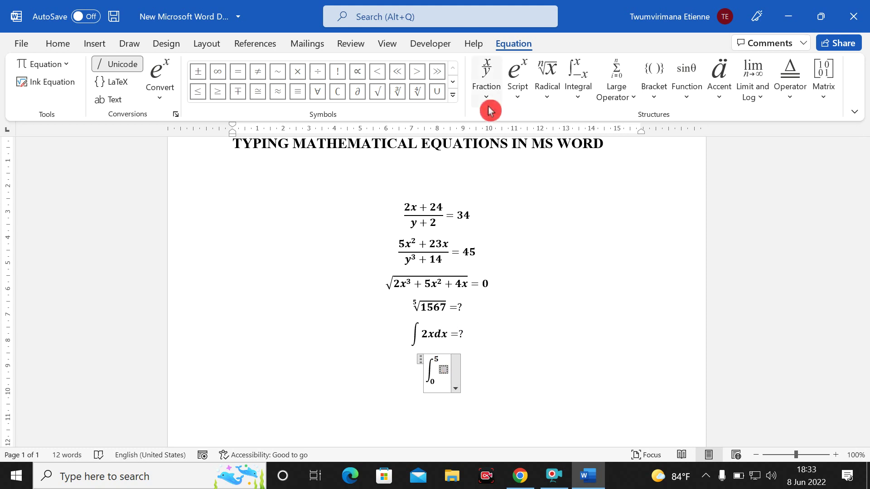
pyautogui.click(521, 100)
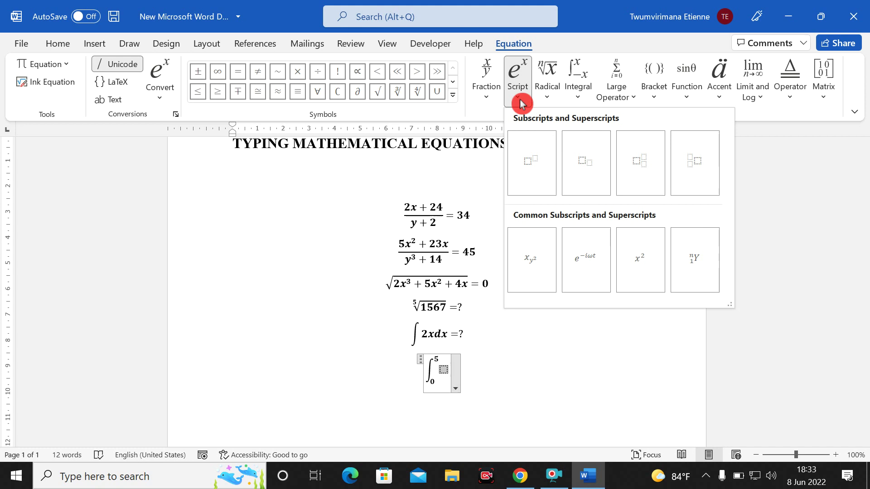
pyautogui.click(538, 172)
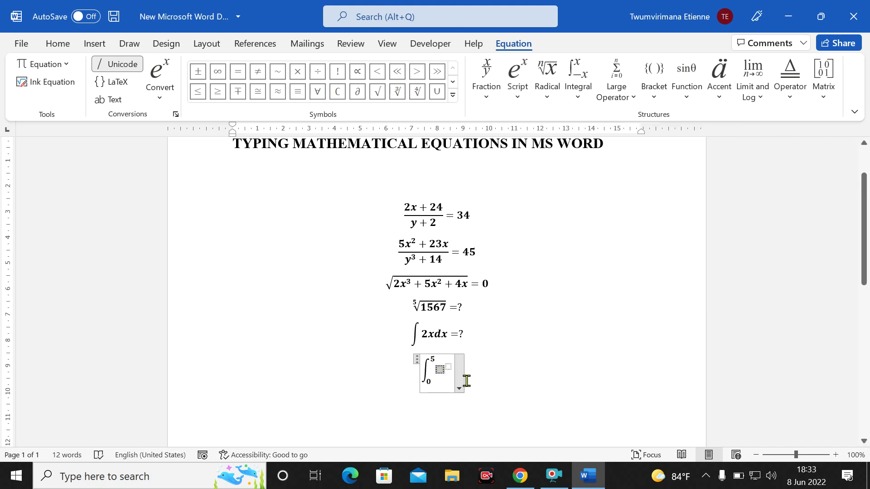
pyautogui.write('2')
pyautogui.press('BackSpace')
pyautogui.write('5x^')
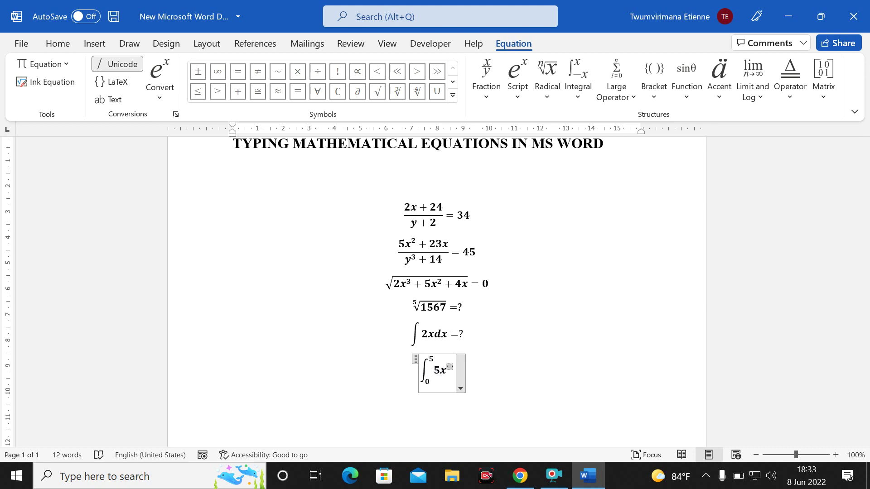
pyautogui.write('2')
pyautogui.press('Right')
pyautogui.write('+ ')
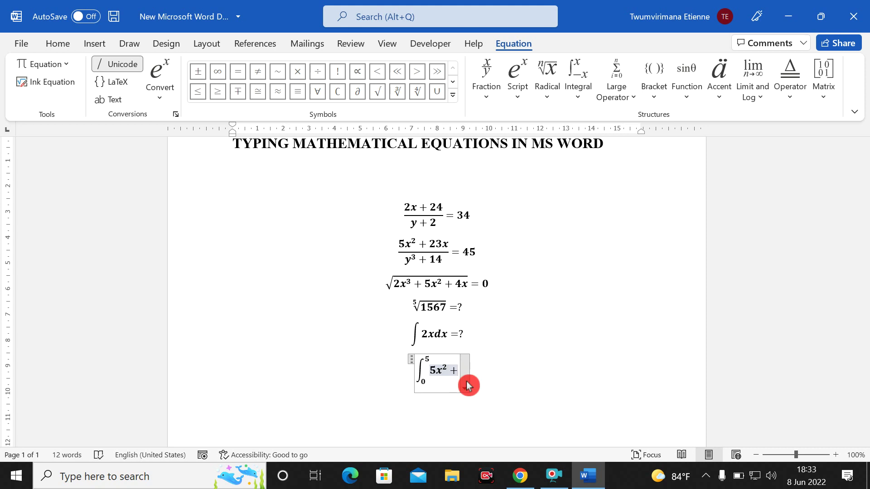
pyautogui.write('2x ')
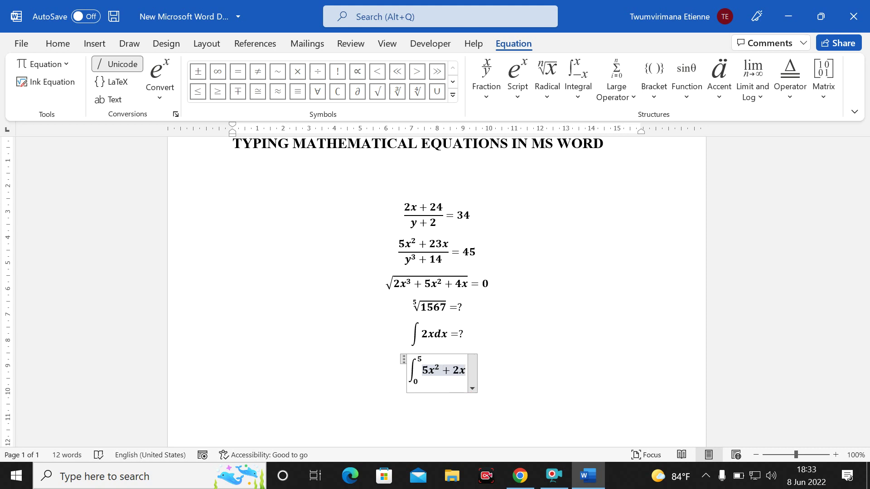
pyautogui.write('+ 25')
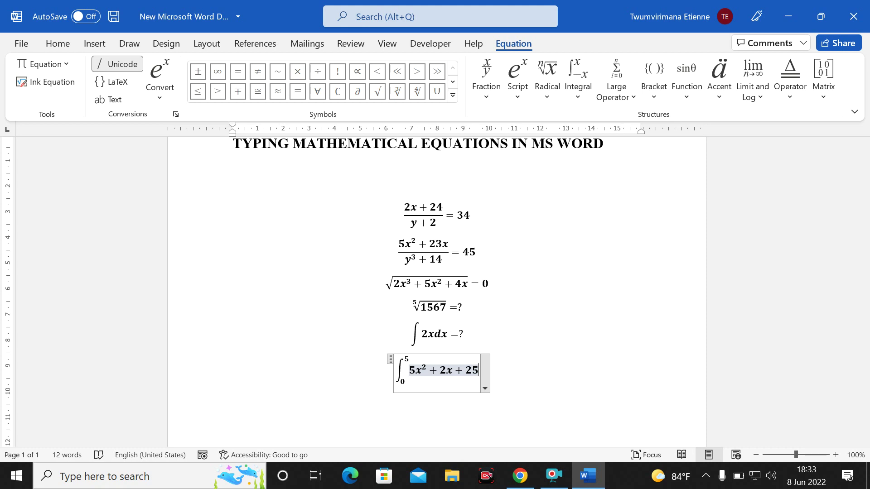
# Step: Wrap the integrand in parentheses, append dx =, and start a new line below
pyautogui.doubleClick(412, 371)
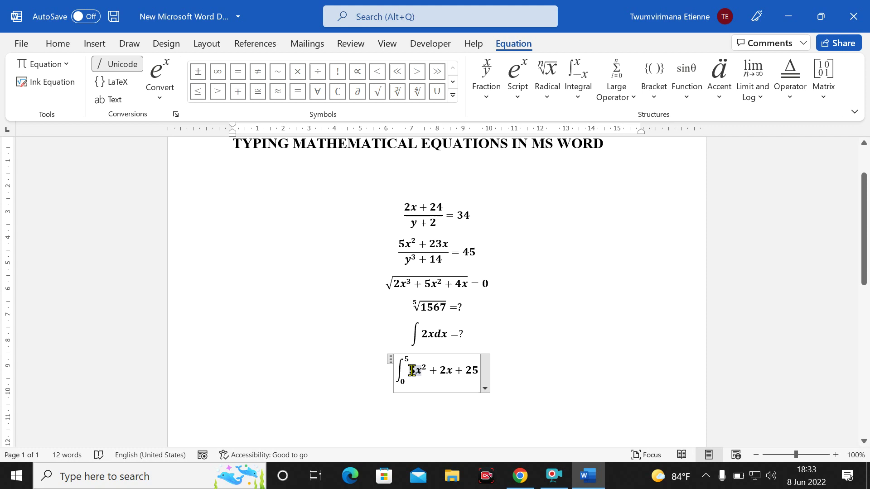
pyautogui.write('(')
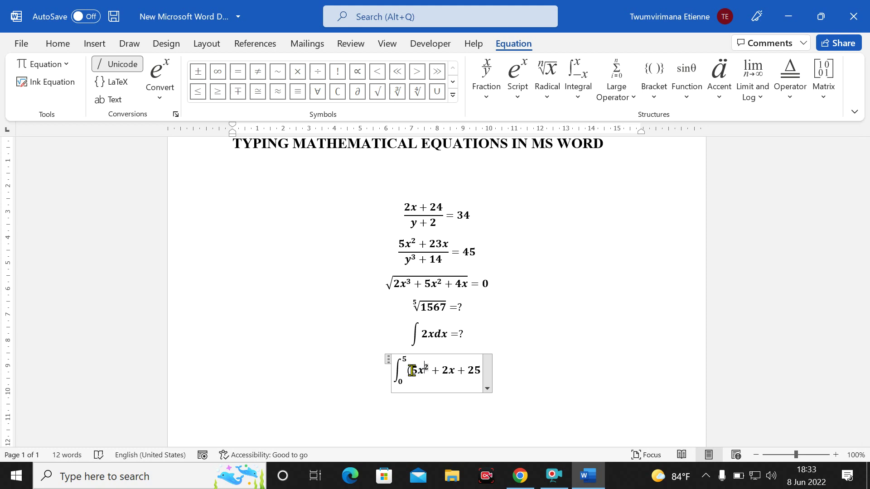
pyautogui.press('Right')
pyautogui.press('Right')
pyautogui.press('Right')
pyautogui.press('Right')
pyautogui.press('Right')
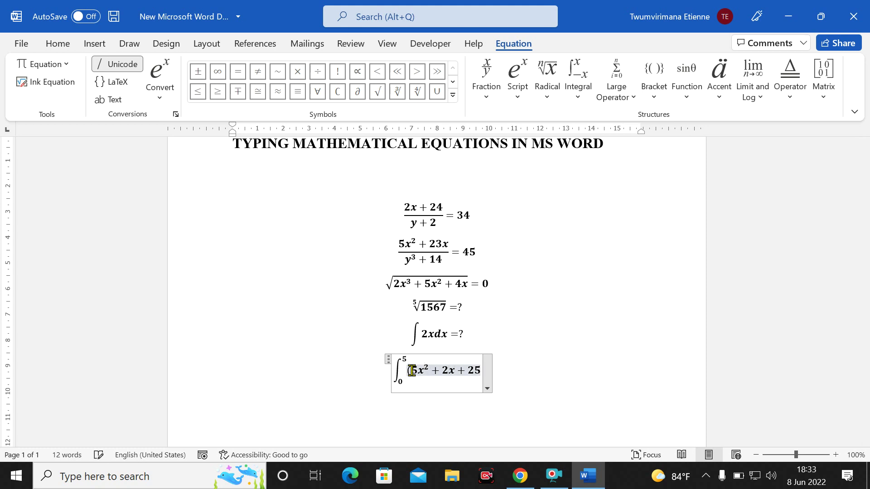
pyautogui.write(')')
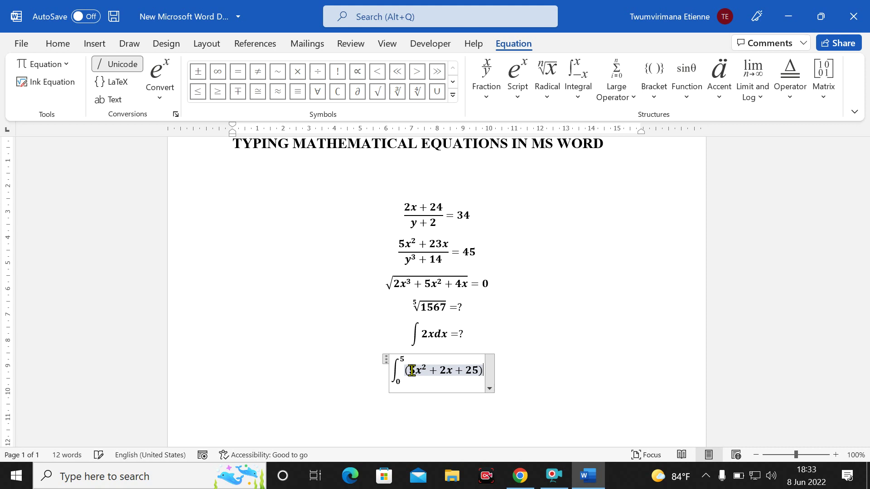
pyautogui.write('dx')
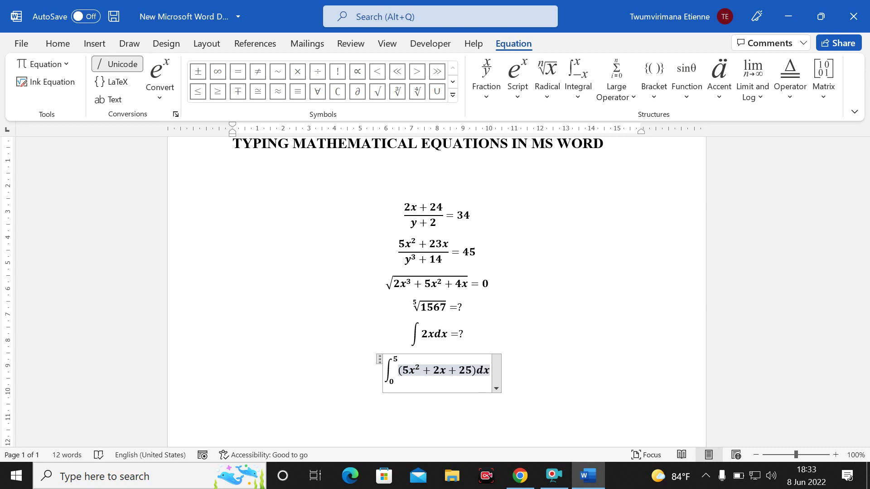
pyautogui.write(' =')
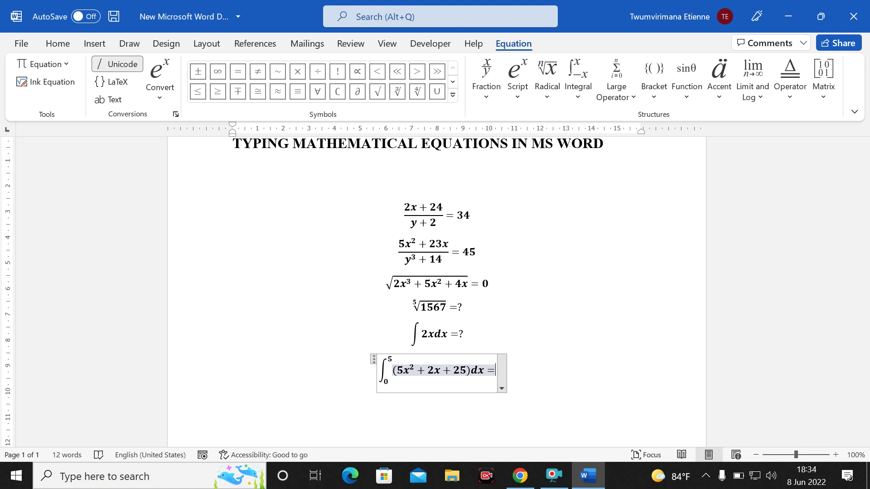
pyautogui.click(551, 374)
pyautogui.press('Return')
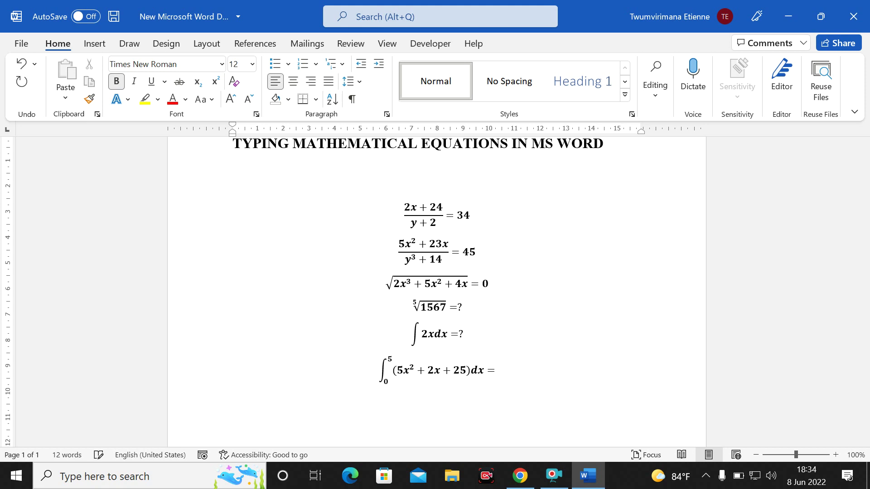
pyautogui.click(94, 44)
# Step: Insert a new equation with a plain Large Operator summation sign followed by f(x) =
pyautogui.click(775, 66)
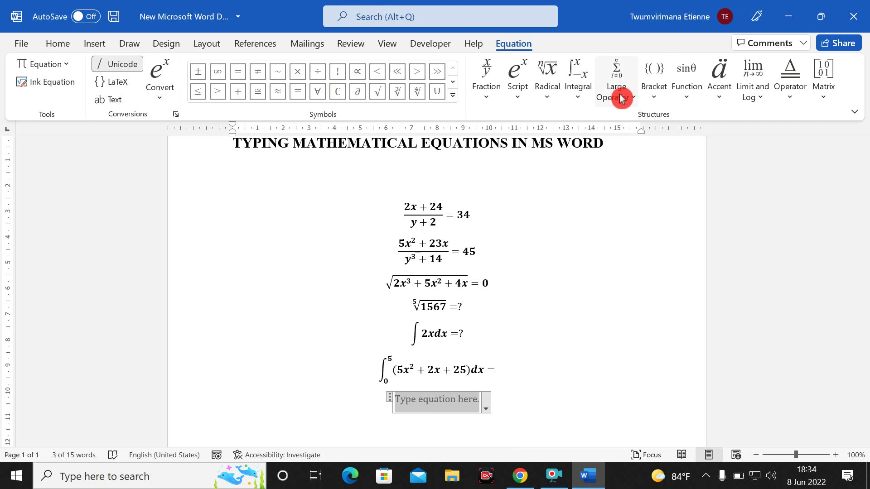
pyautogui.click(575, 95)
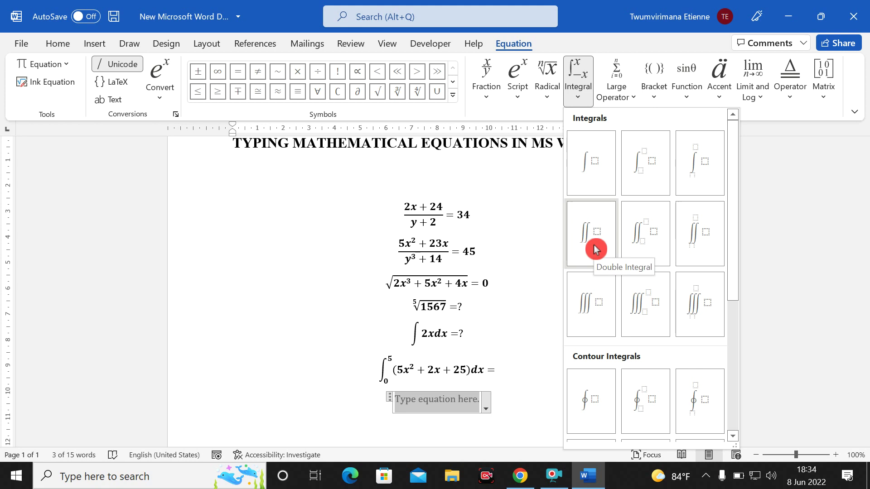
pyautogui.click(633, 100)
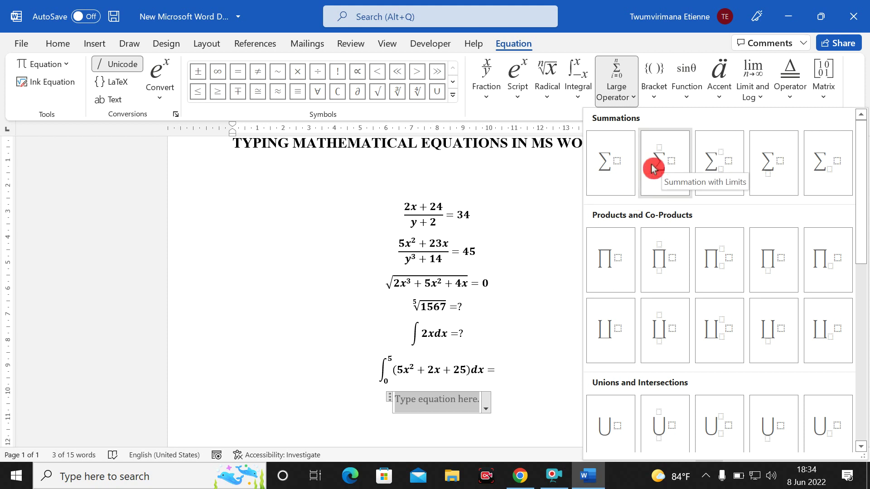
pyautogui.click(615, 173)
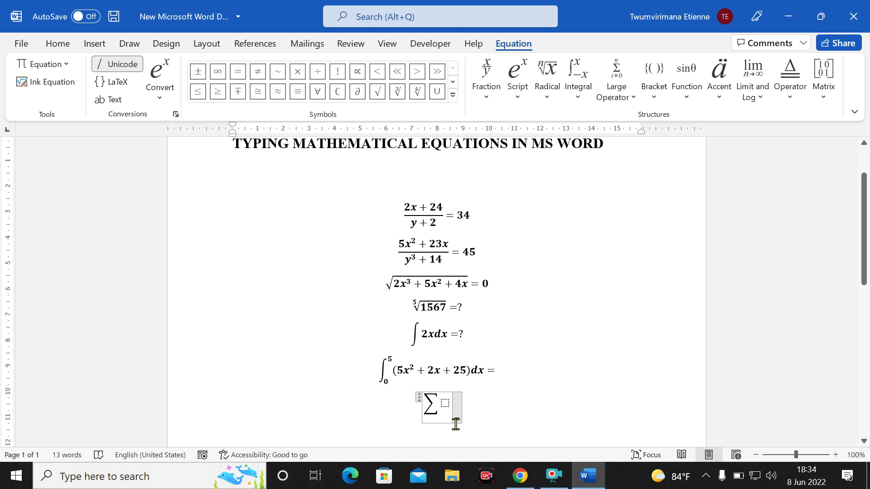
pyautogui.click(445, 407)
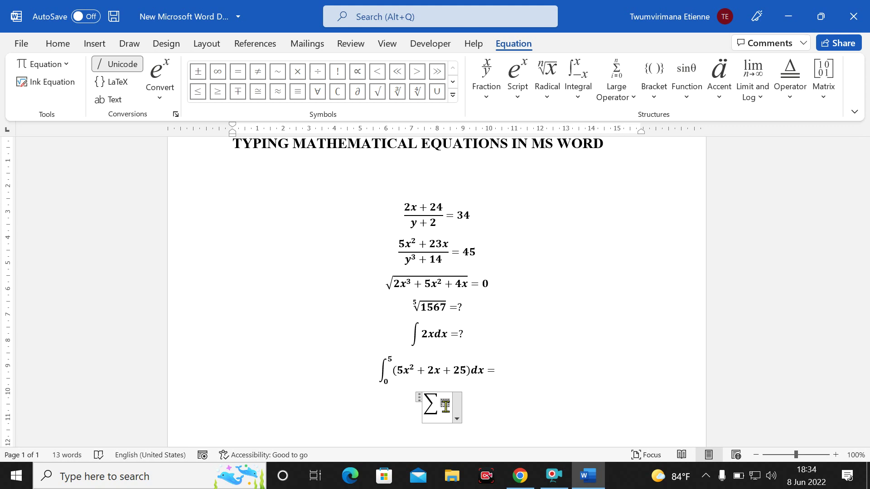
pyautogui.write('f')
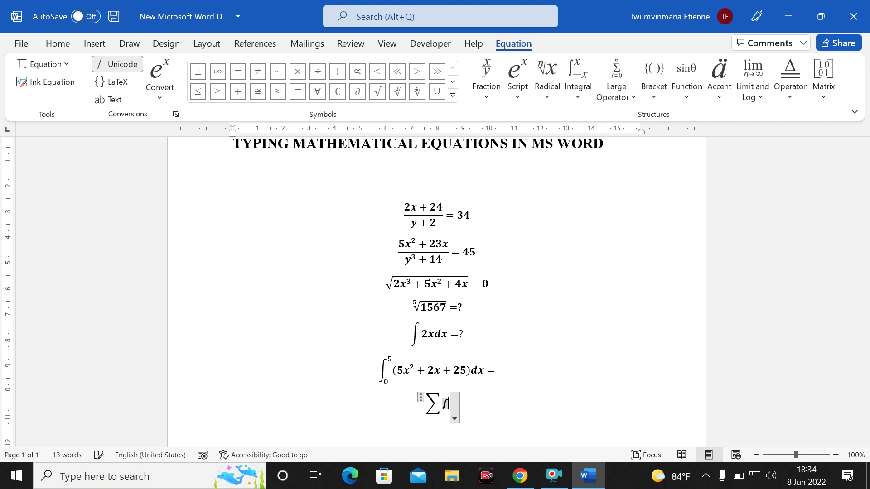
pyautogui.write('(')
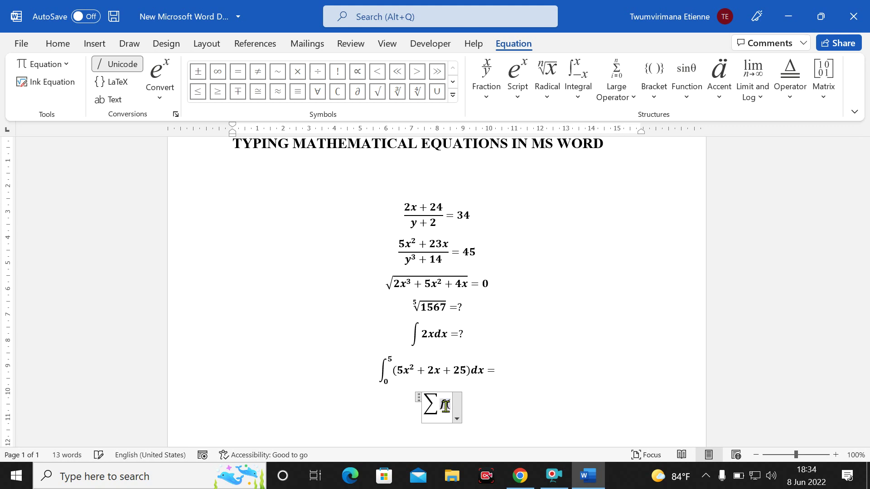
pyautogui.write('x) ')
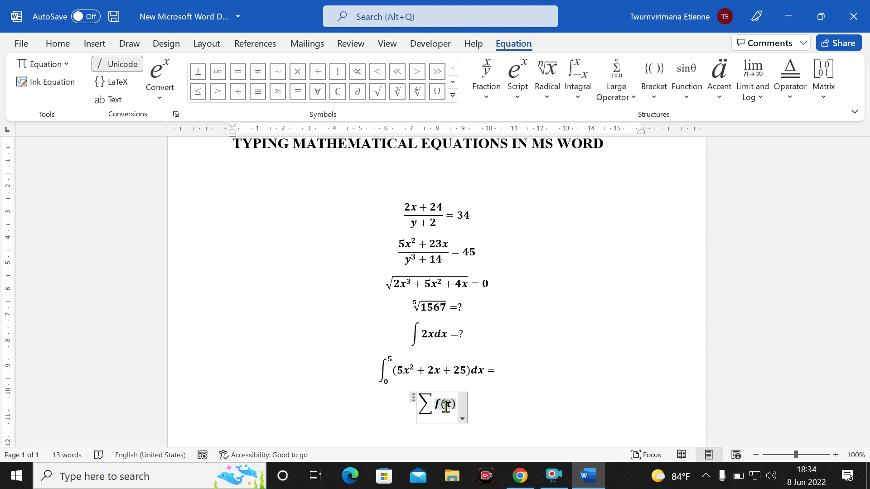
pyautogui.write('=')
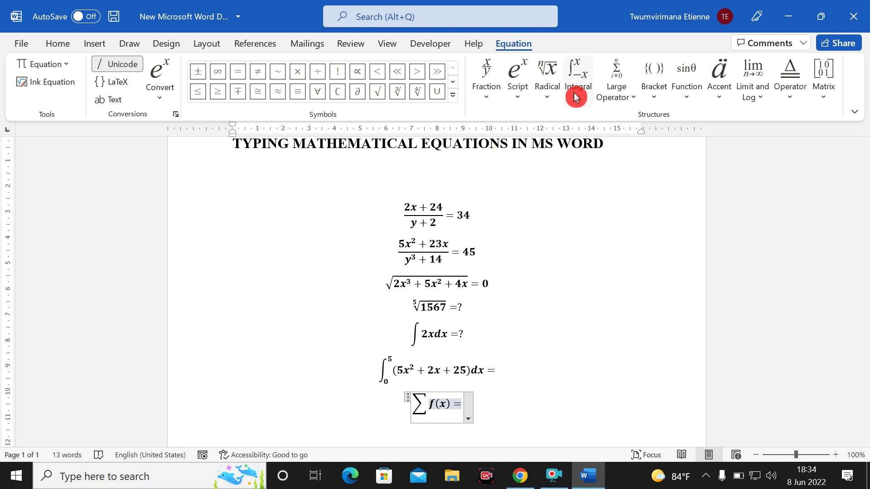
# Step: Append a summation from i to n of f(x) after the equals sign and finish editing
pyautogui.click(619, 99)
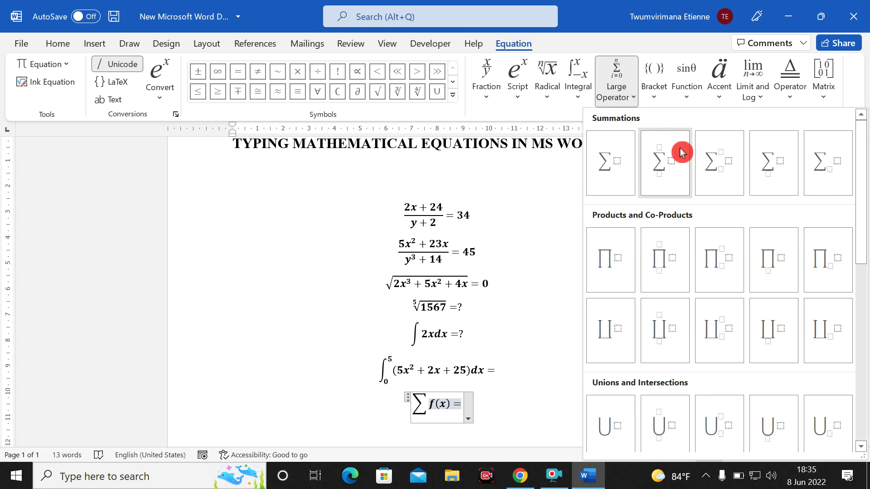
pyautogui.click(666, 181)
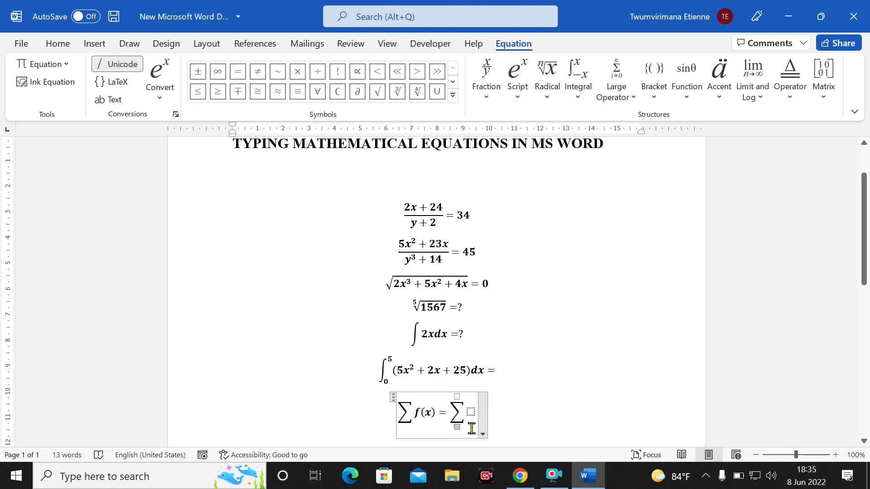
pyautogui.write('i')
pyautogui.click(456, 397)
pyautogui.write('n')
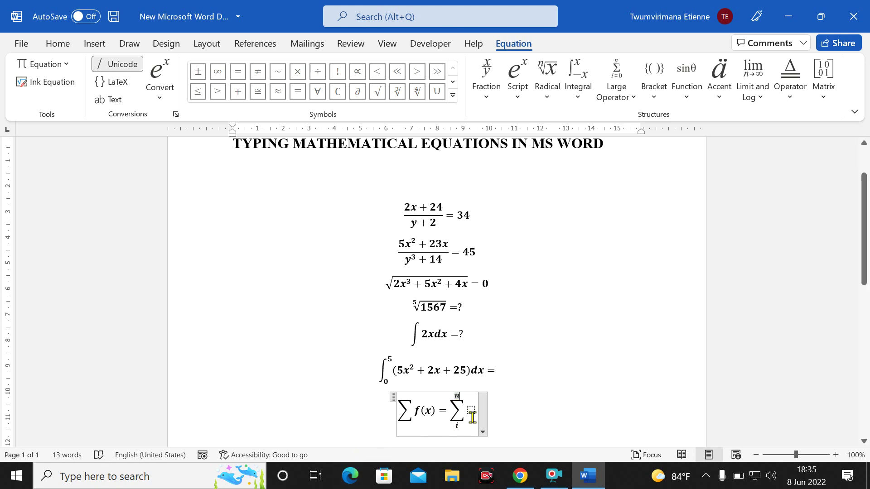
pyautogui.click(471, 410)
pyautogui.write('fffff')
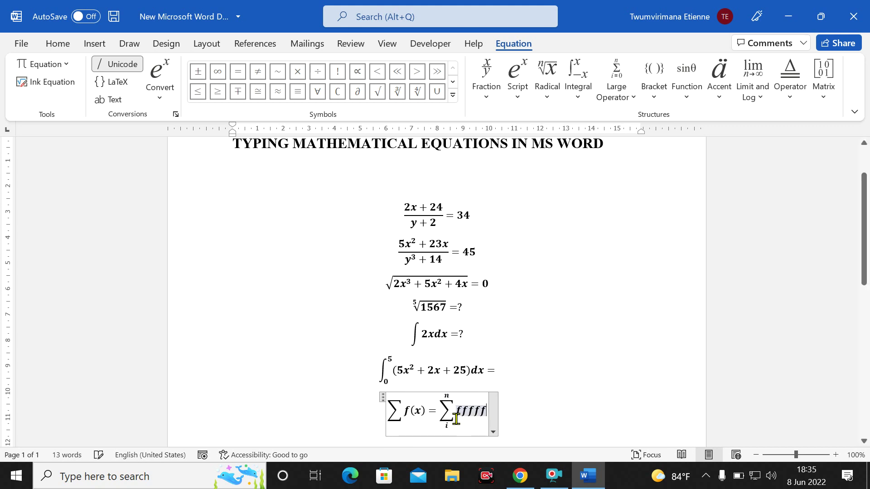
pyautogui.press('BackSpace')
pyautogui.press('BackSpace')
pyautogui.press('BackSpace')
pyautogui.press('BackSpace')
pyautogui.press('BackSpace')
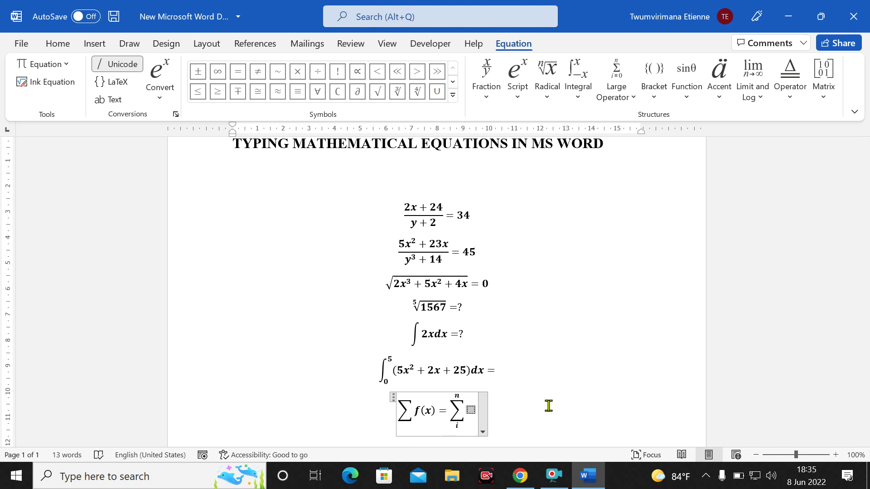
pyautogui.write('f')
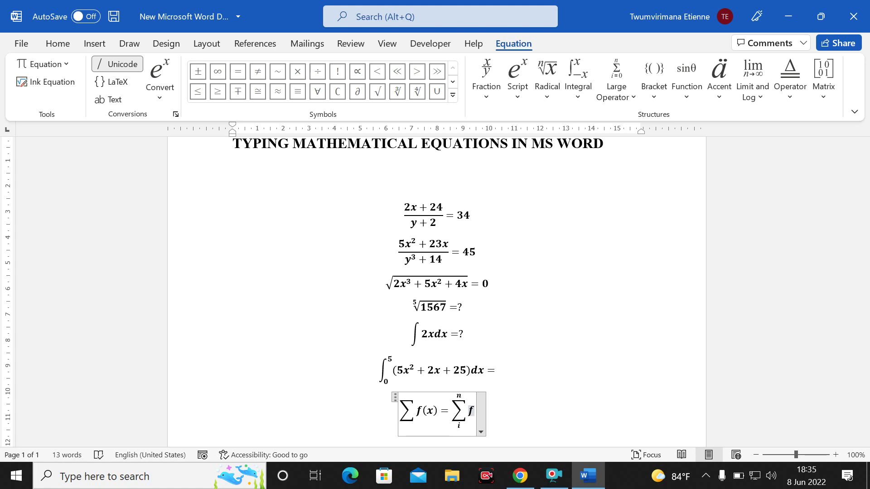
pyautogui.write('(x')
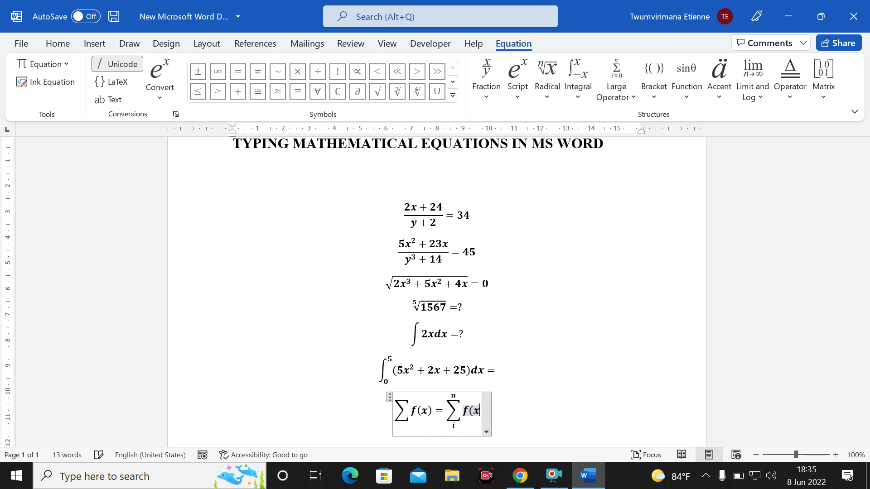
pyautogui.write(')')
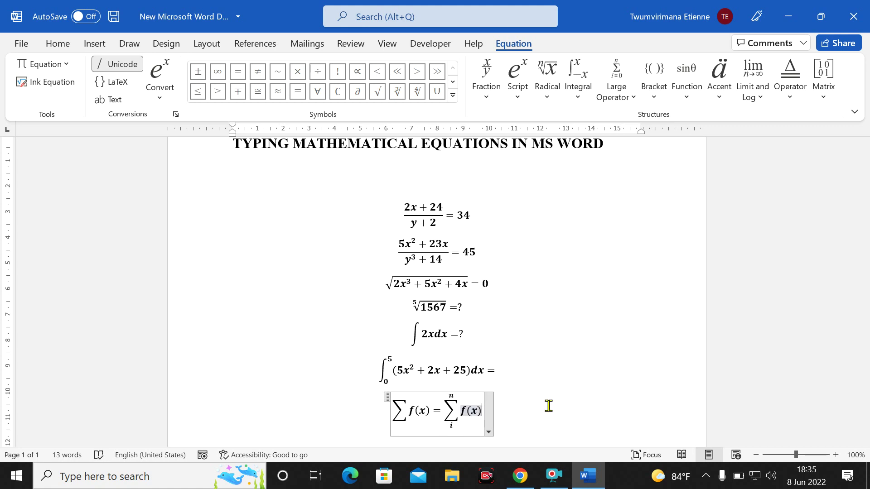
pyautogui.click(541, 413)
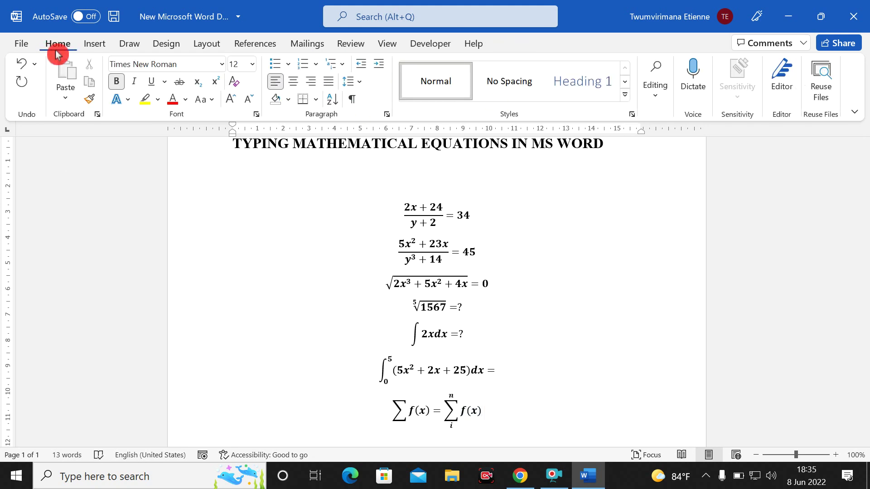
# Step: Insert a new equation holding the Cases (Two Conditions) bracket template
pyautogui.click(93, 44)
pyautogui.click(781, 72)
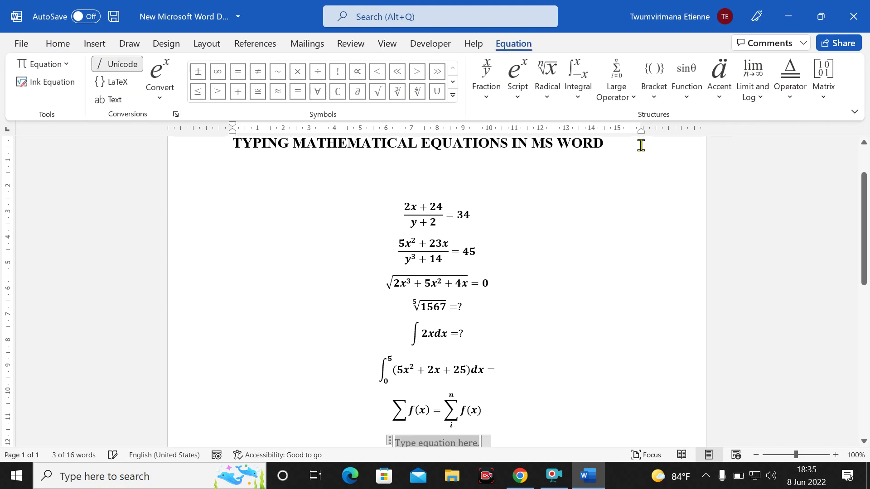
pyautogui.click(654, 103)
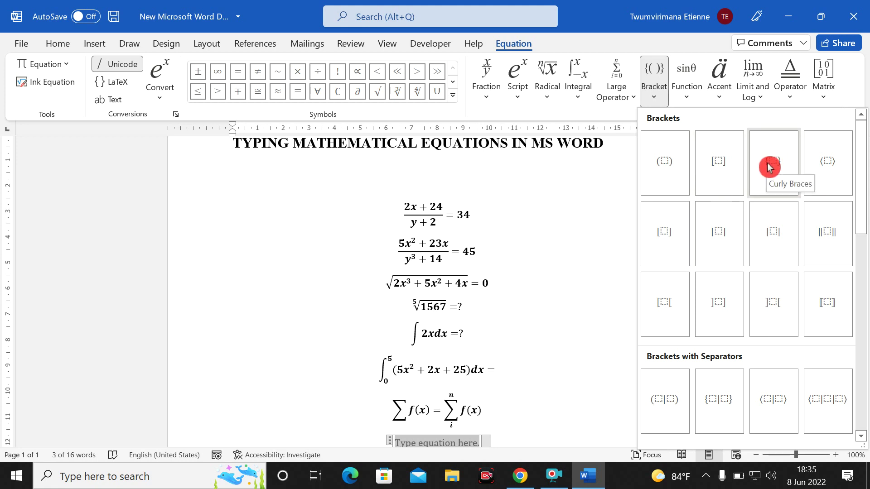
pyautogui.scroll(-6, 759, 195)
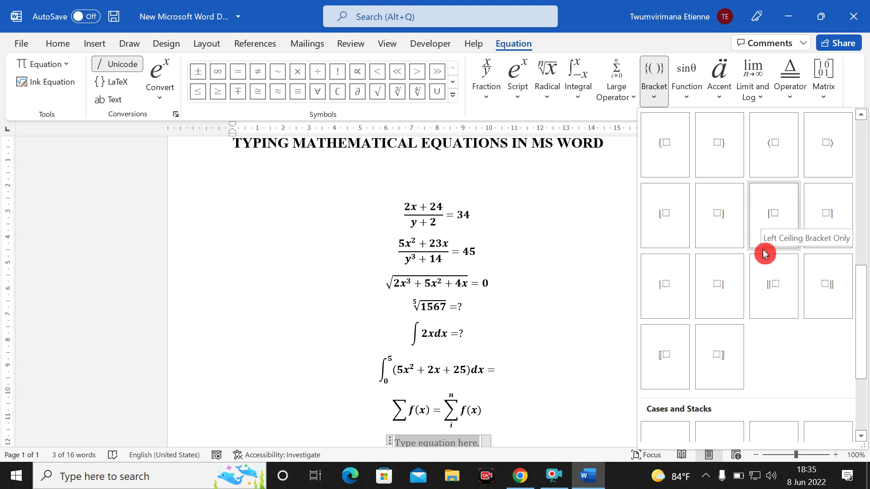
pyautogui.scroll(-3, 741, 238)
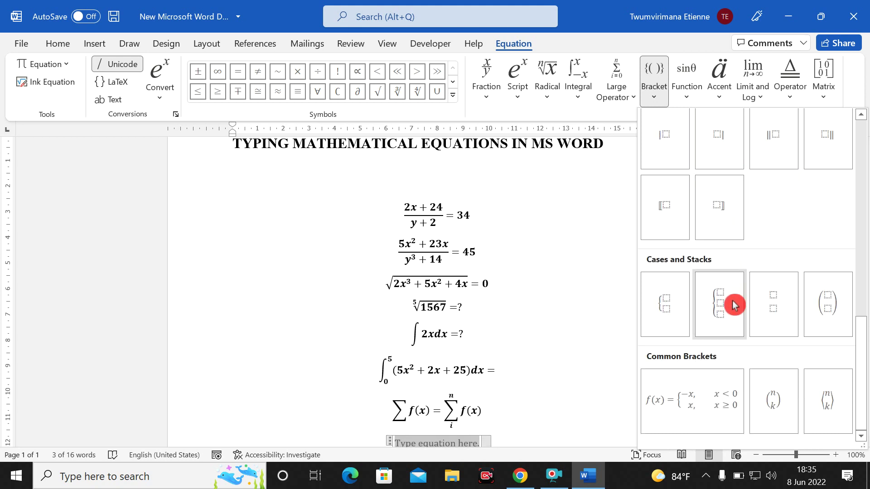
pyautogui.click(670, 306)
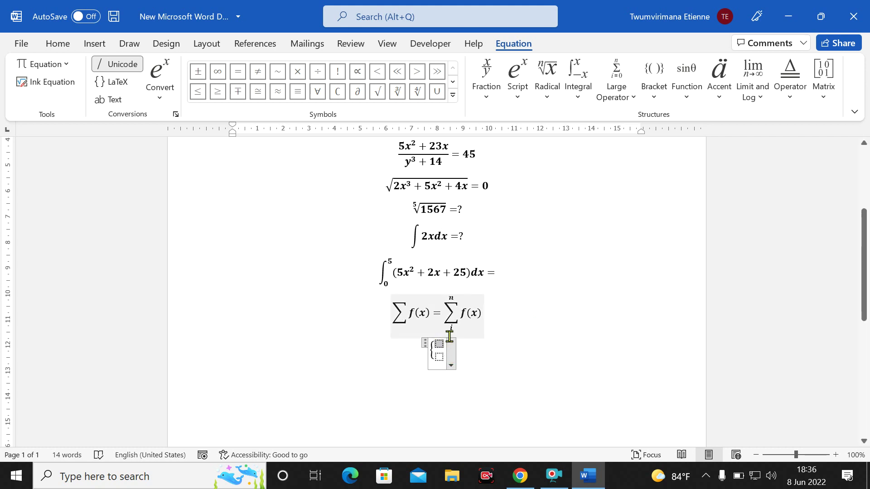
# Step: Enter x-2y=0 and 4x = 3y + 12 in the brace's rows, then start a new line
pyautogui.write('x')
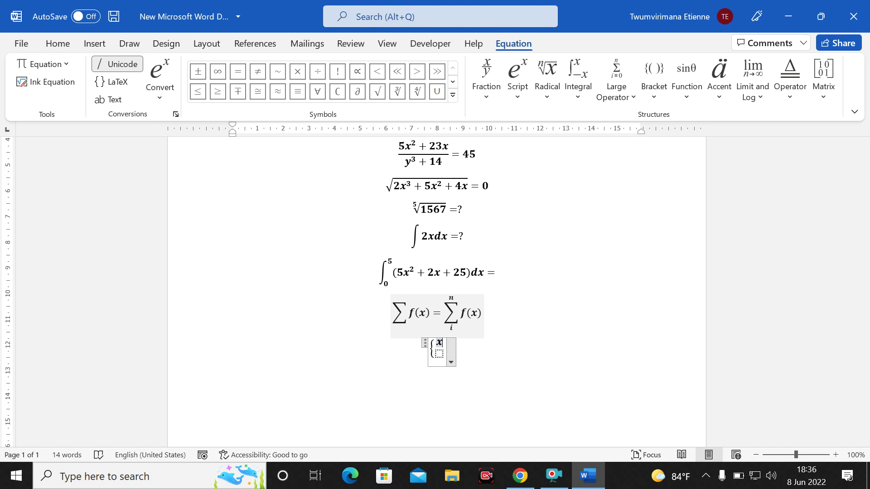
pyautogui.write('-')
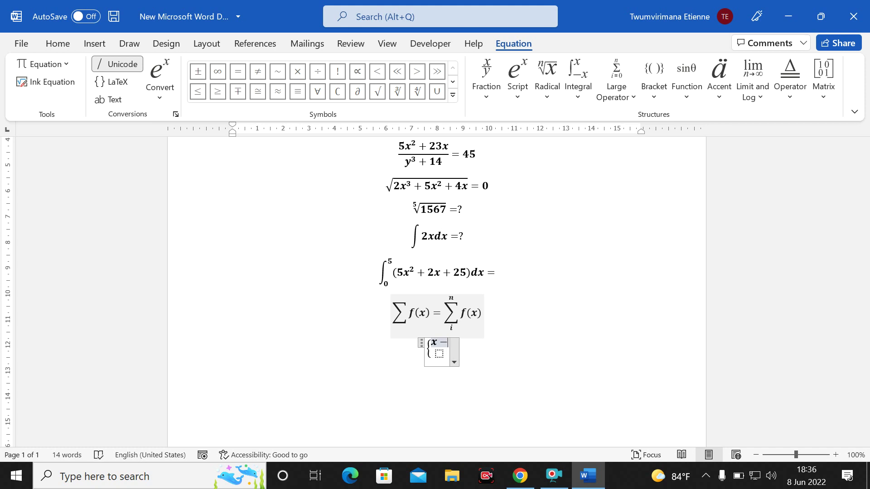
pyautogui.write('2y=0')
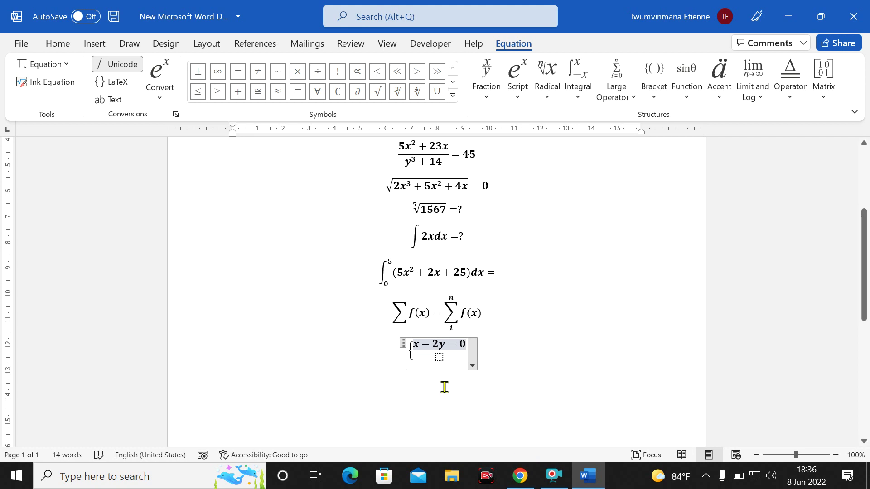
pyautogui.click(439, 360)
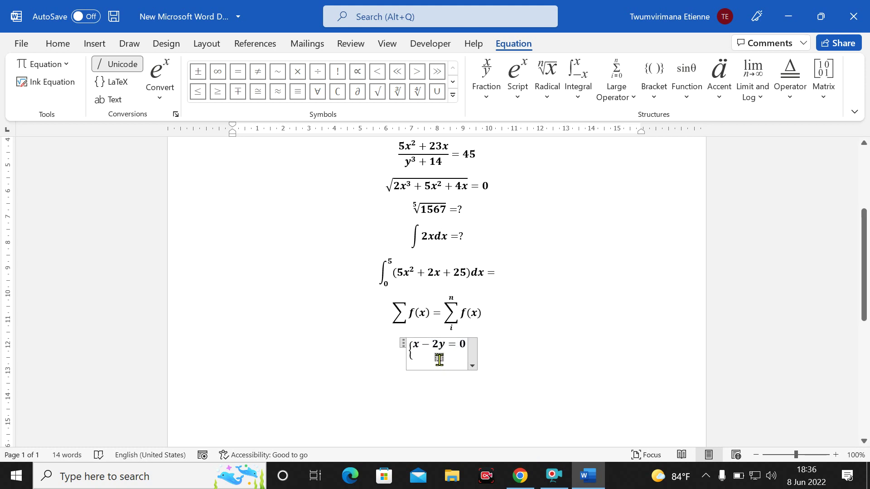
pyautogui.write('4')
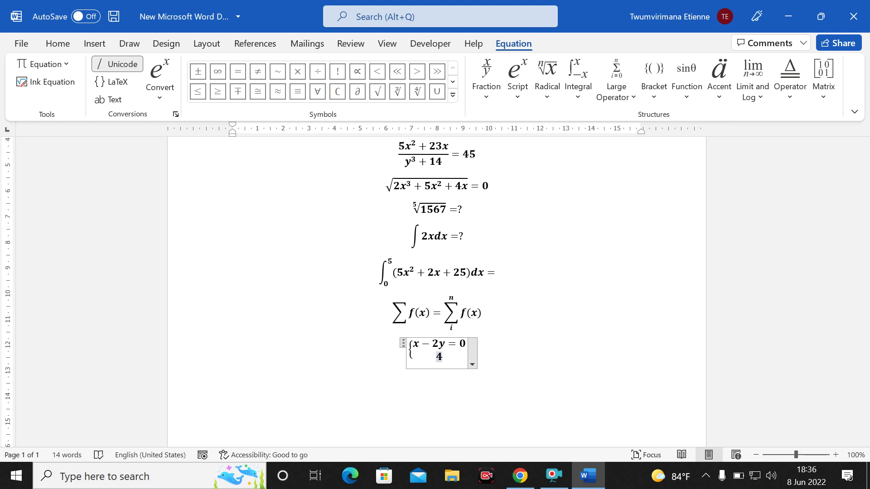
pyautogui.write('x = 3y ')
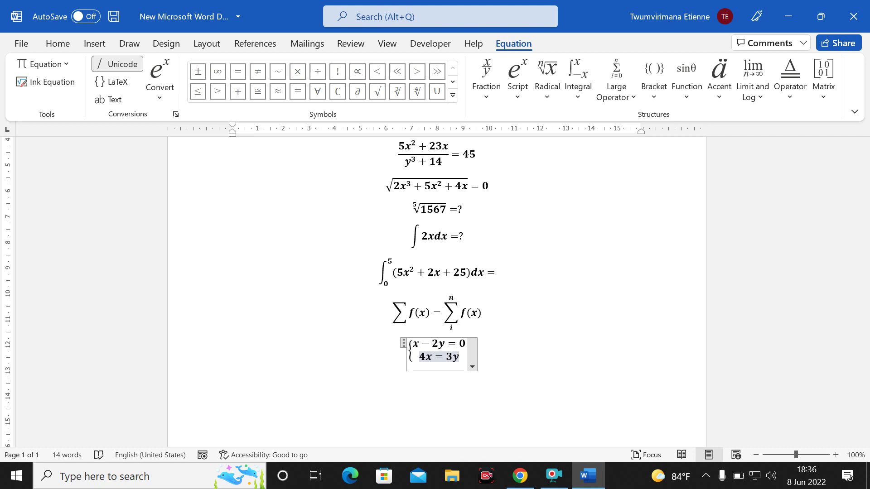
pyautogui.write('+ ')
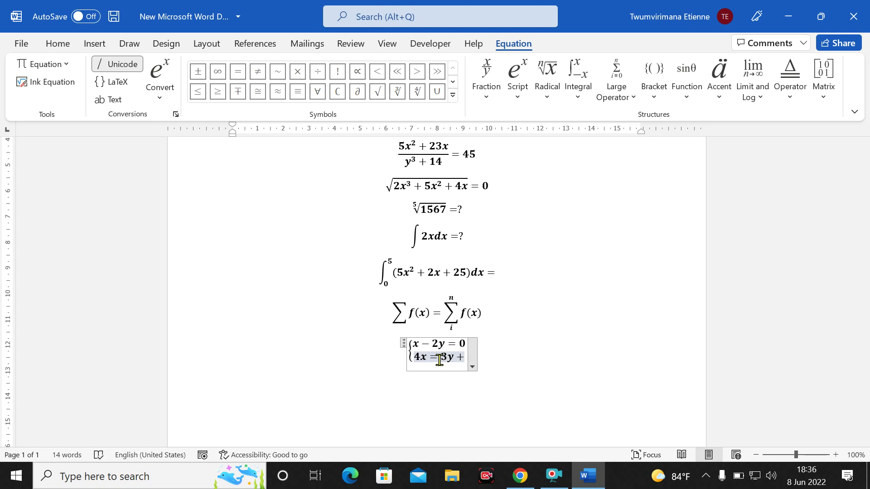
pyautogui.write('12')
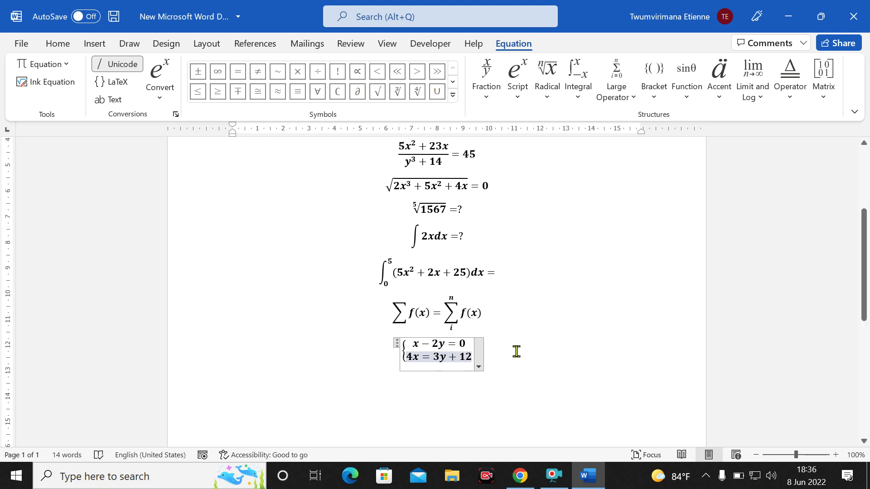
pyautogui.click(516, 351)
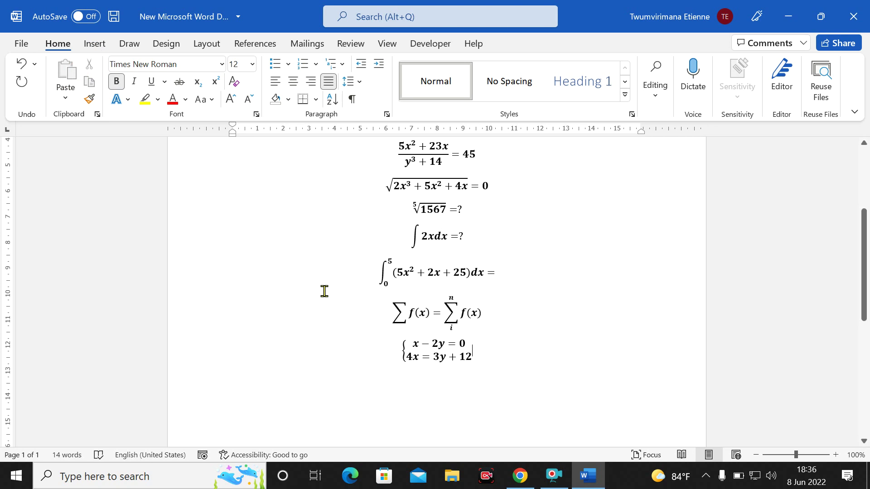
pyautogui.press('Return')
pyautogui.click(145, 62)
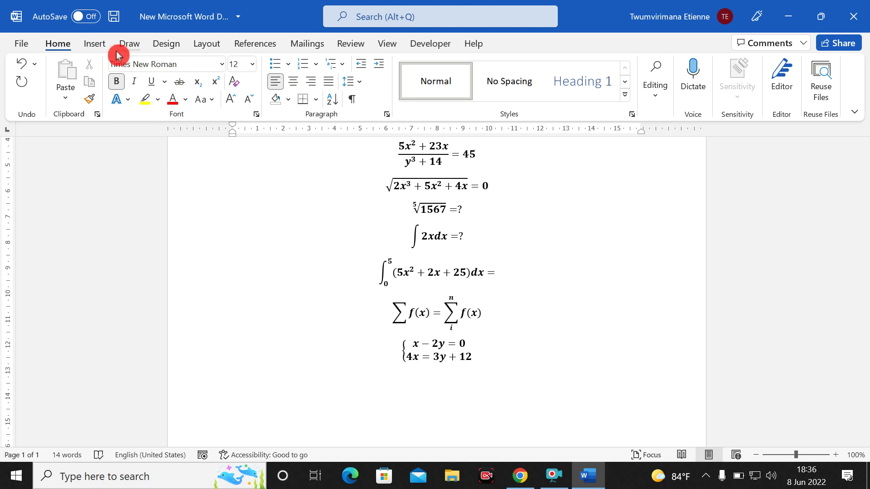
# Step: Add a new blank equation and insert the Sine Function template from the Function gallery
pyautogui.click(94, 43)
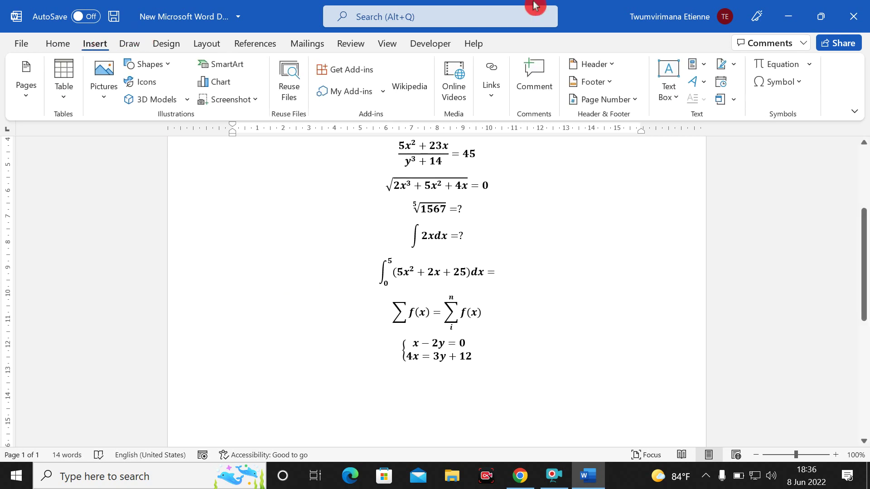
pyautogui.click(774, 64)
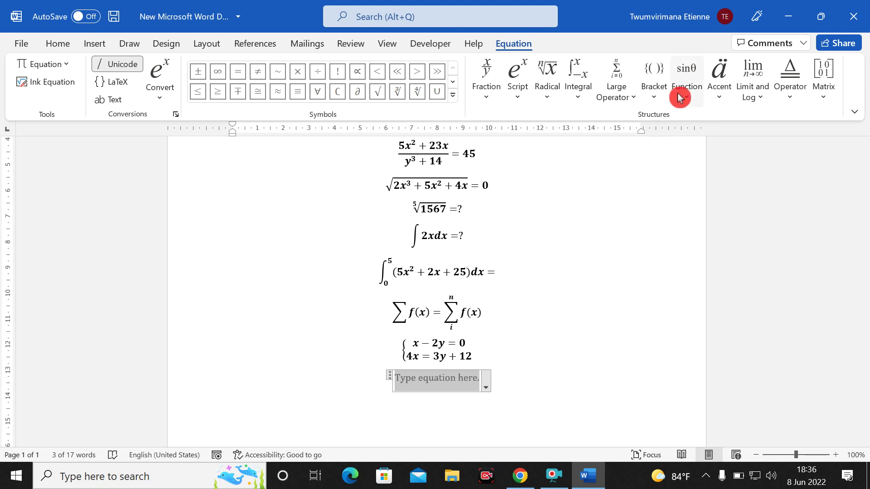
pyautogui.click(656, 93)
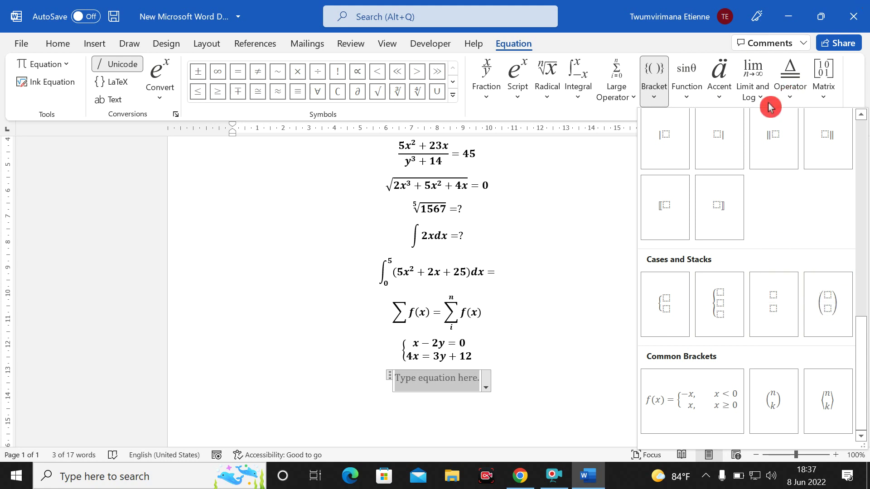
pyautogui.click(694, 103)
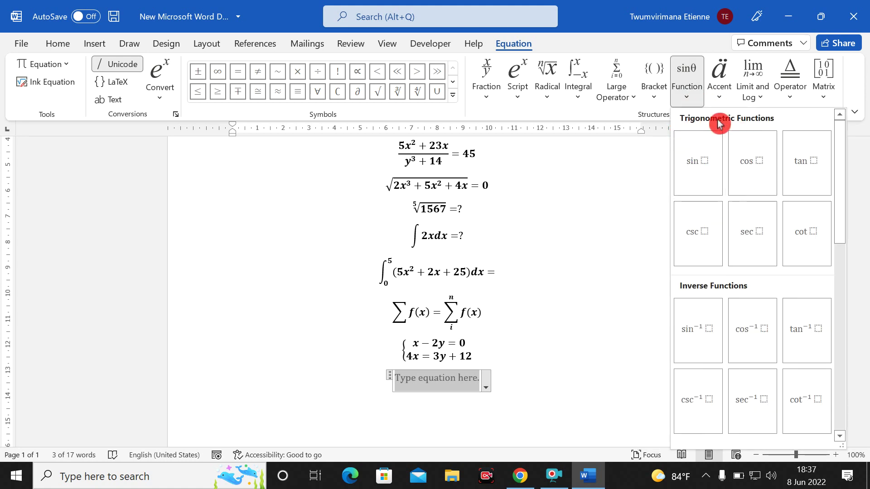
pyautogui.click(702, 164)
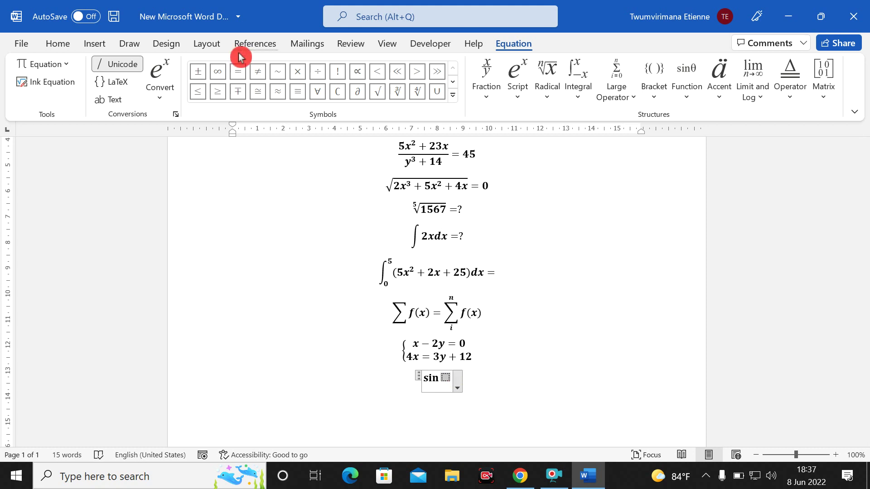
# Step: Set the sine's argument to θ and add a plus sign
pyautogui.click(452, 95)
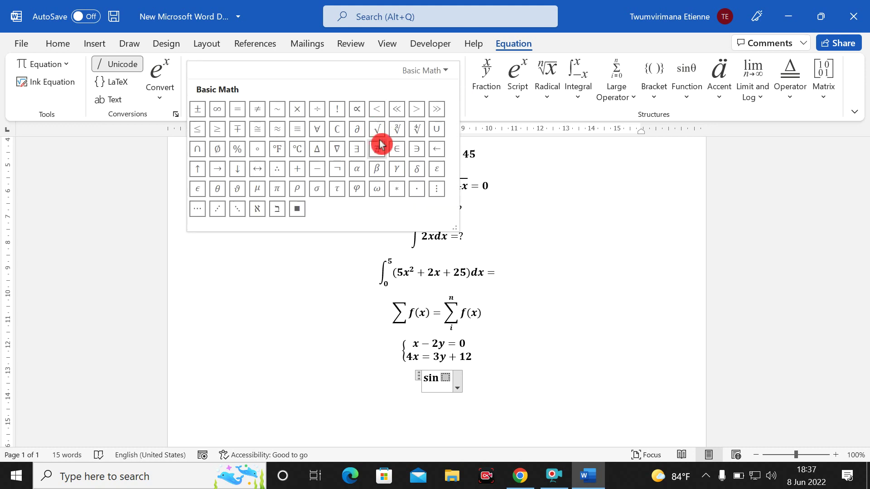
pyautogui.click(218, 192)
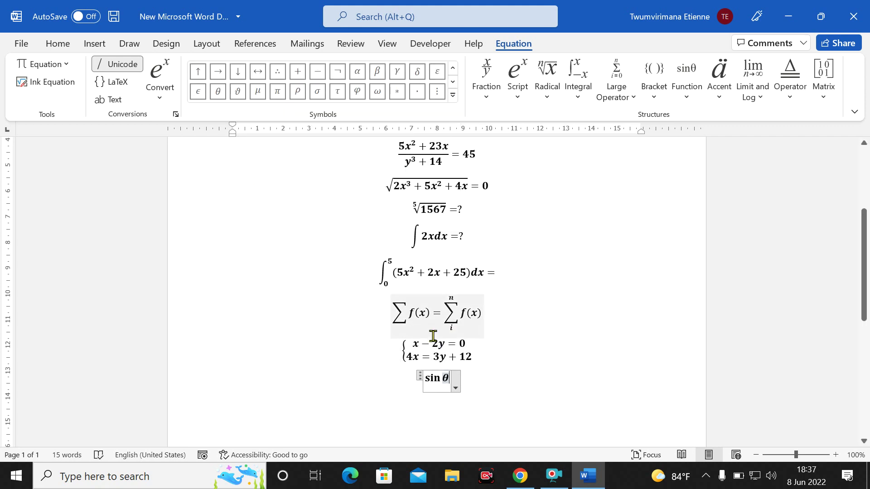
pyautogui.write('+')
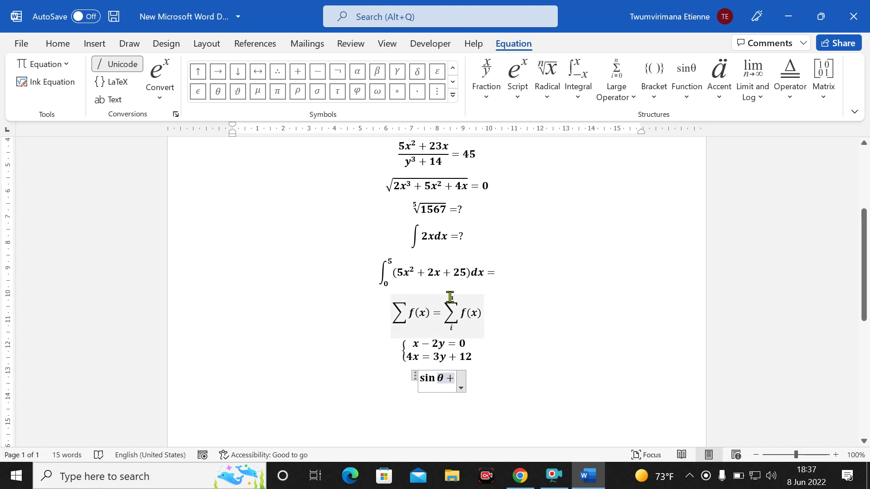
# Step: Add sin²ω after the plus sign using a superscript template, then finish editing
pyautogui.click(514, 84)
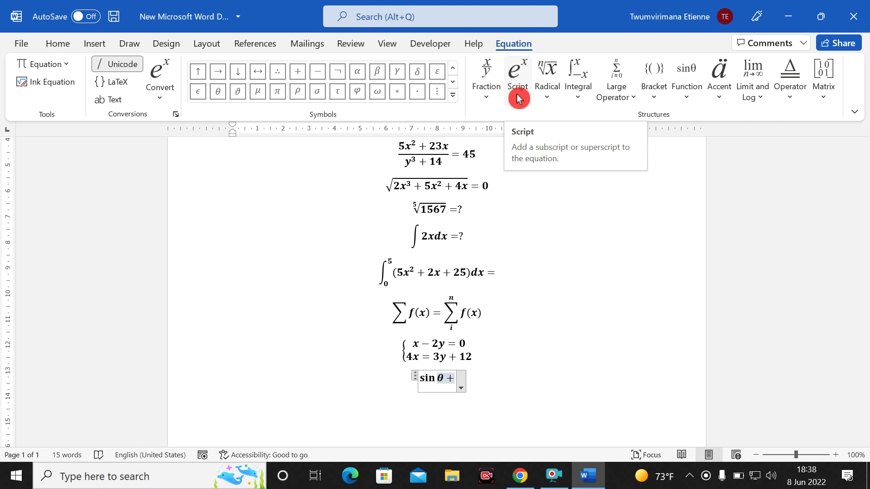
pyautogui.click(515, 101)
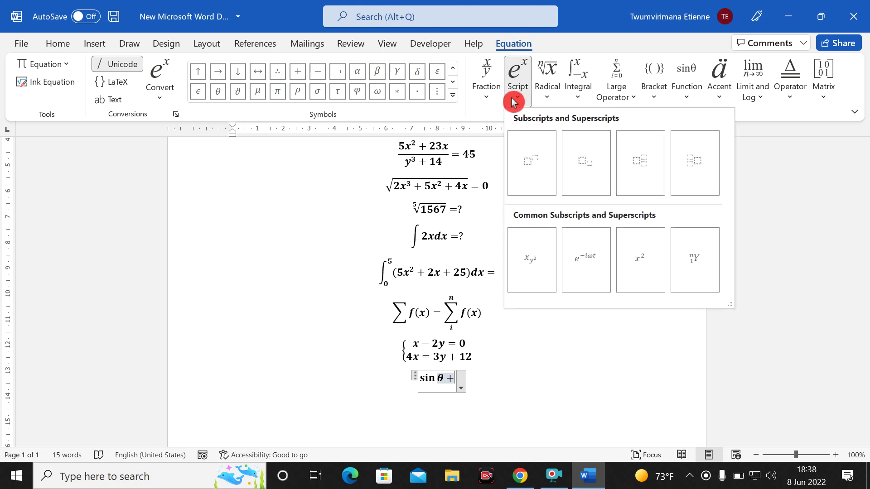
pyautogui.click(529, 166)
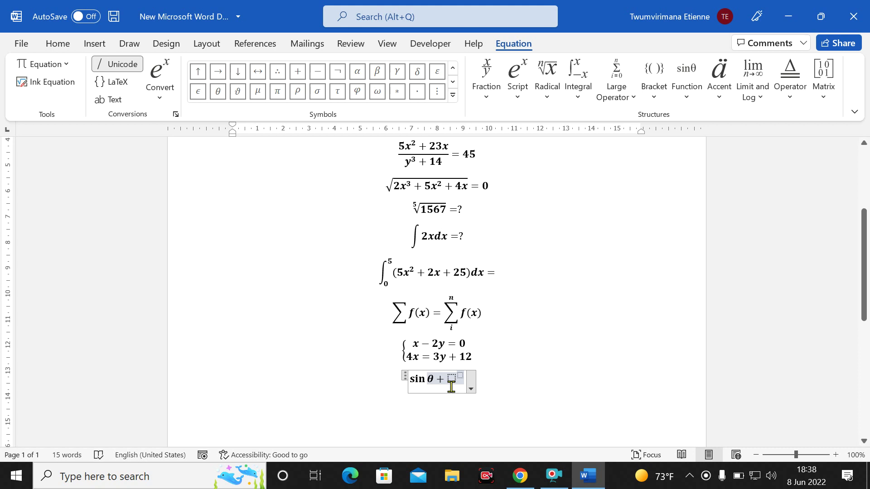
pyautogui.click(462, 376)
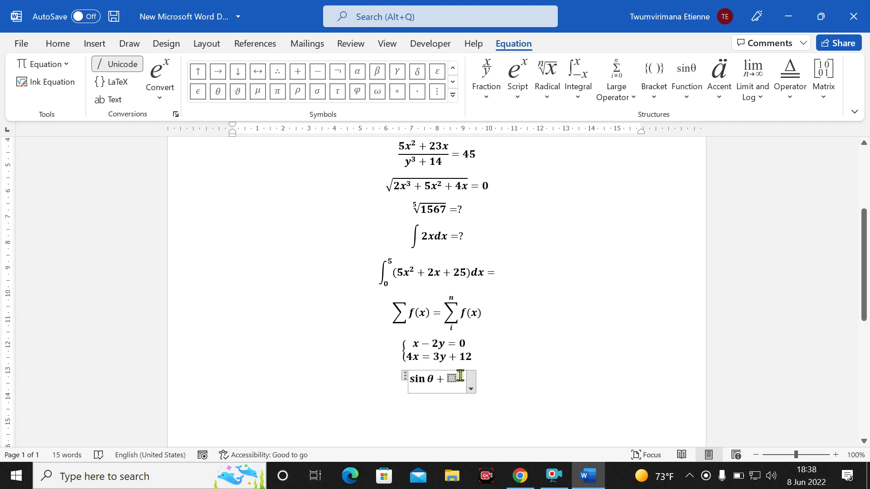
pyautogui.write('sin')
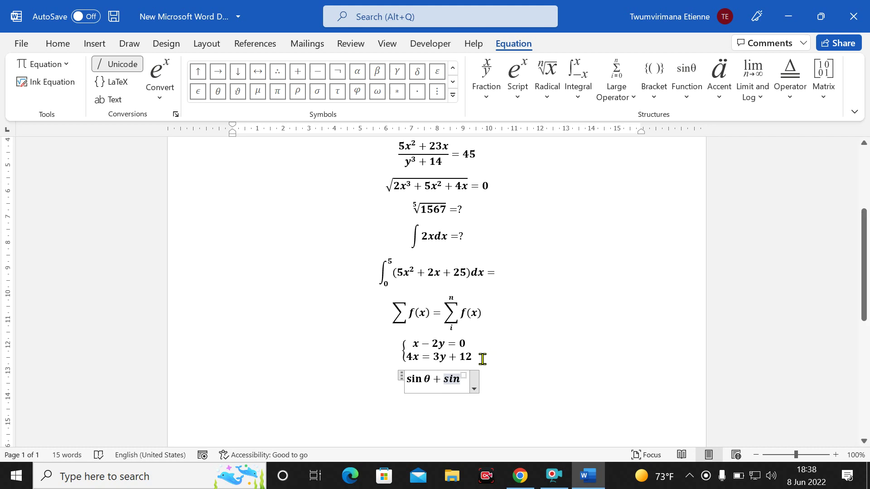
pyautogui.press('BackSpace')
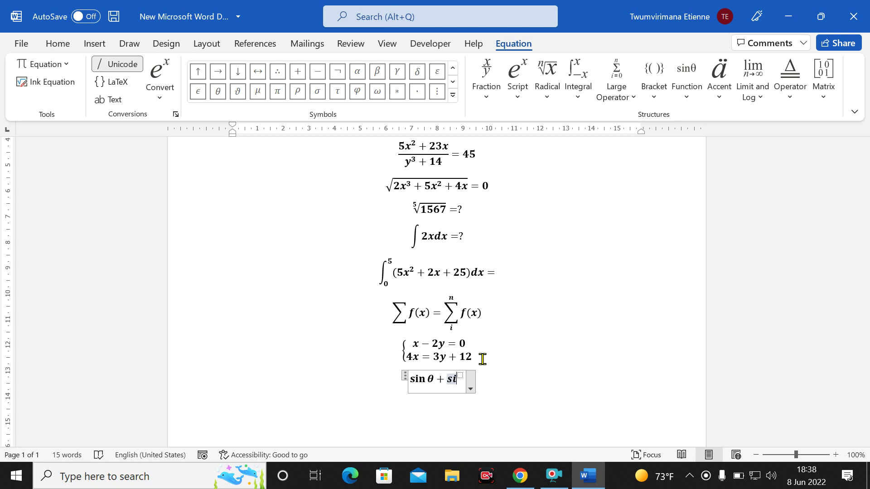
pyautogui.write('n')
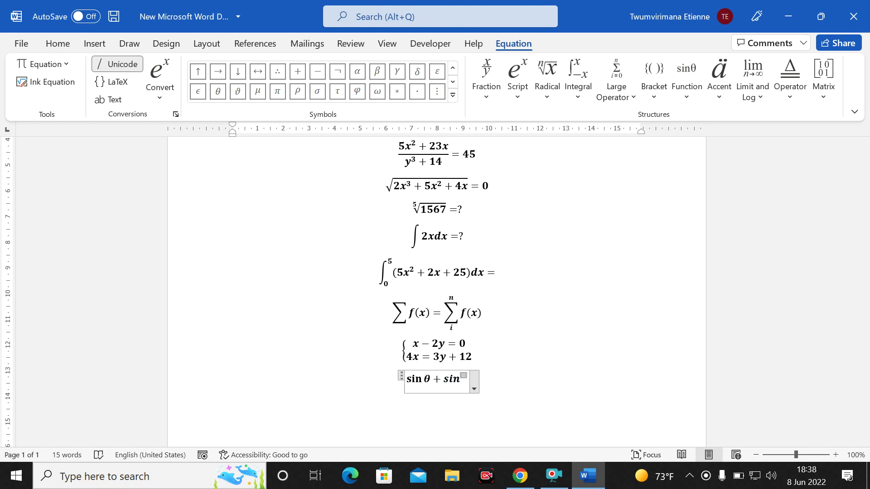
pyautogui.write('2')
pyautogui.hotkey('shift', 'Left')
pyautogui.hotkey('shift', 'Left')
pyautogui.hotkey('shift', 'Left')
pyautogui.hotkey('shift', 'Left')
pyautogui.hotkey('shift', 'Left')
pyautogui.hotkey('shift', 'Left')
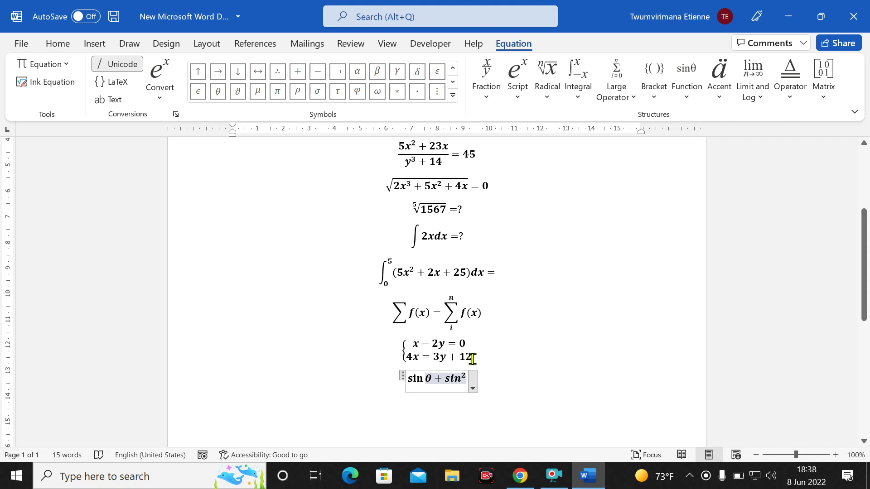
pyautogui.click(238, 92)
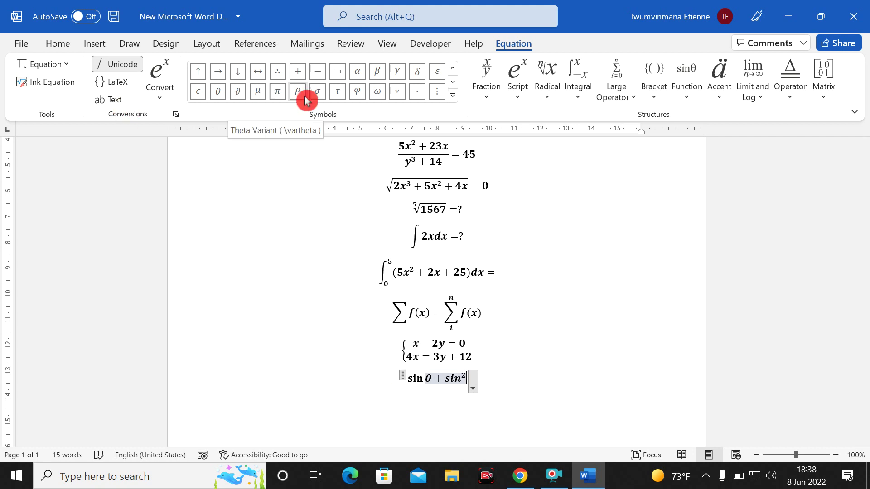
pyautogui.click(373, 103)
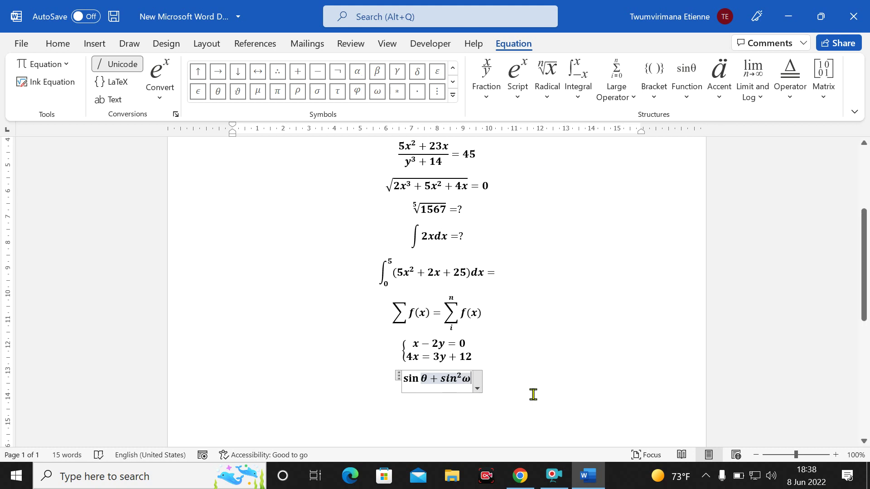
pyautogui.click(557, 370)
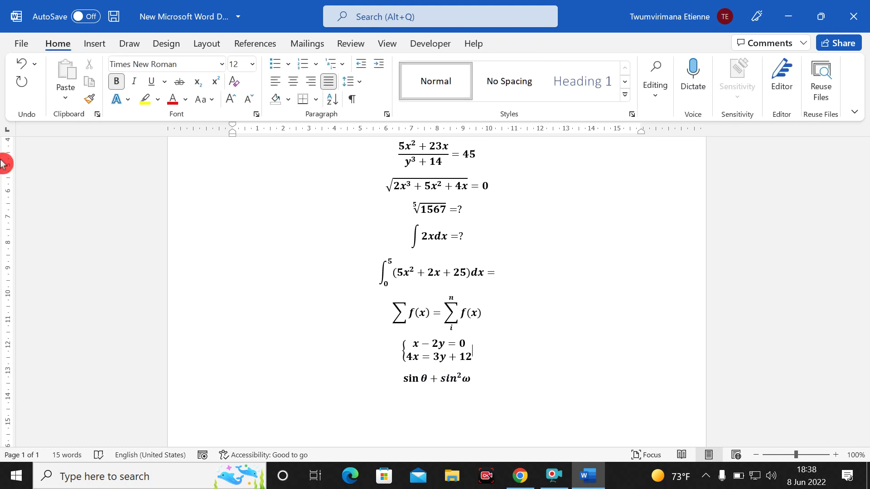
# Step: Place the cursor below the trigonometric equation and start a new empty line
pyautogui.click(95, 43)
pyautogui.click(765, 67)
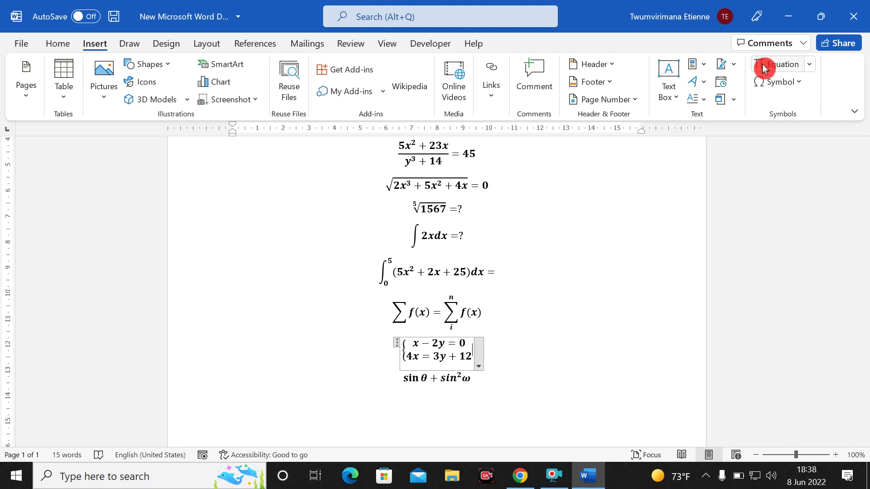
pyautogui.click(482, 385)
pyautogui.press('Return')
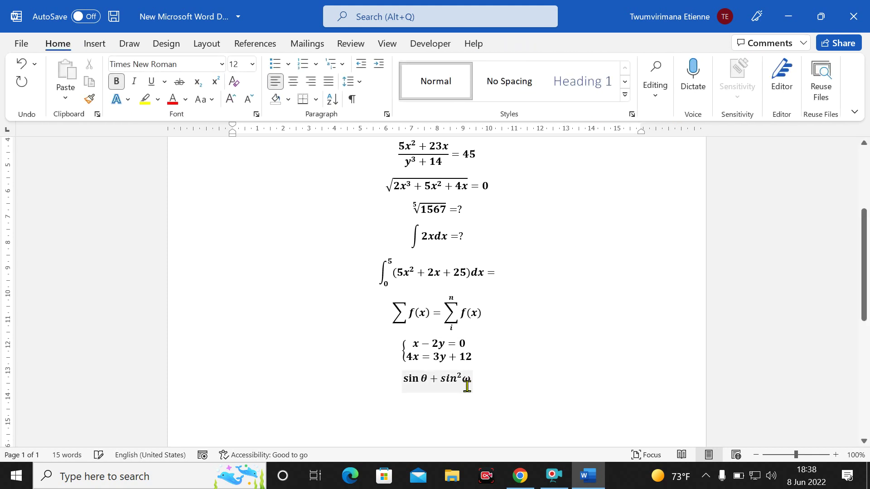
# Step: Insert a new equation holding an empty 2×2 matrix in parentheses
pyautogui.click(93, 44)
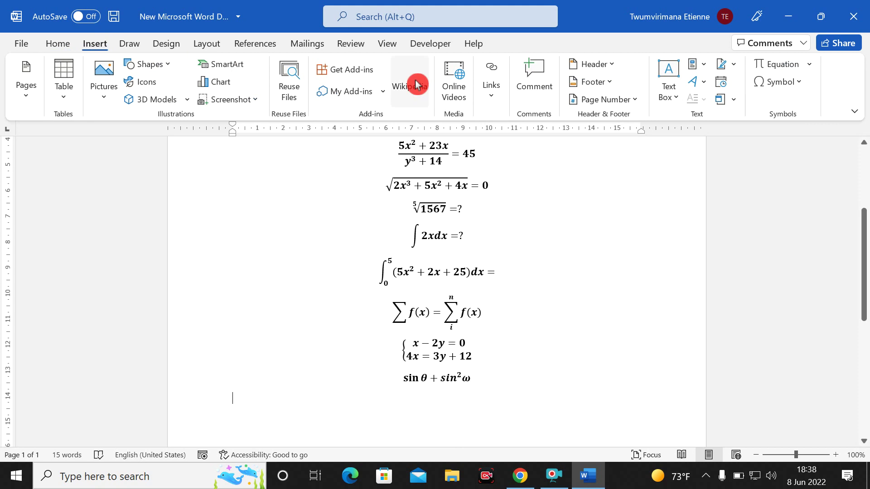
pyautogui.click(780, 67)
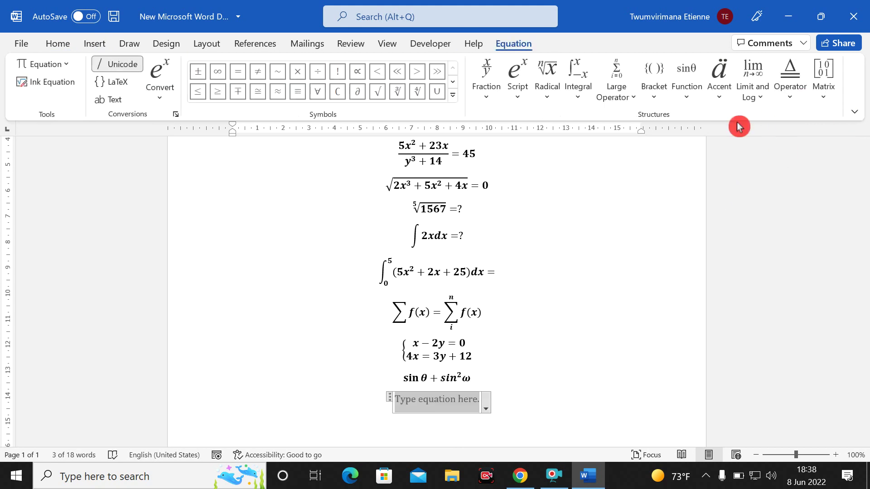
pyautogui.click(753, 103)
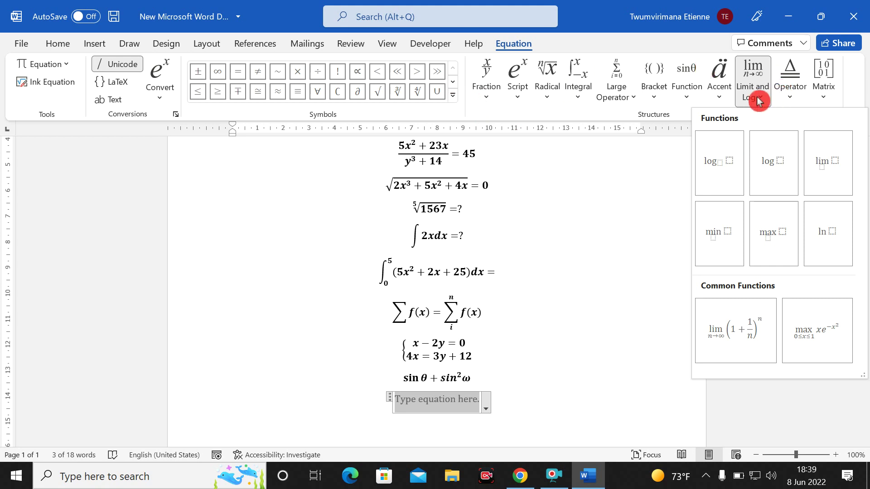
pyautogui.click(790, 101)
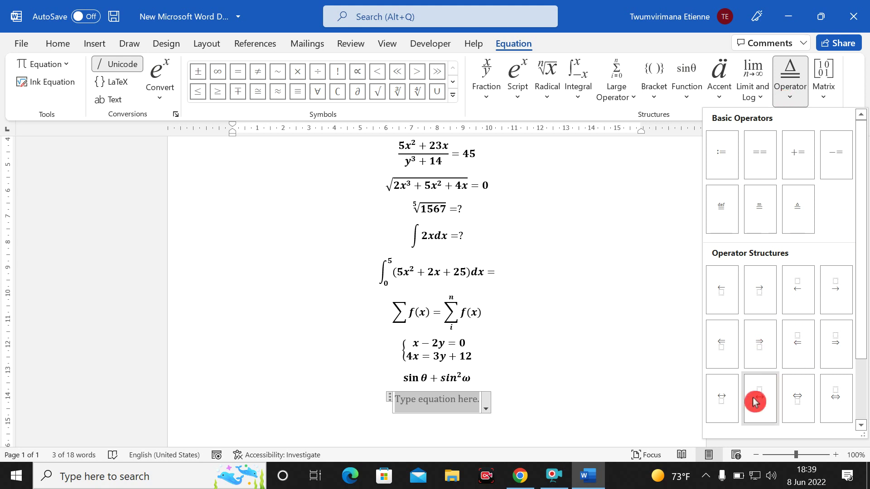
pyautogui.click(825, 99)
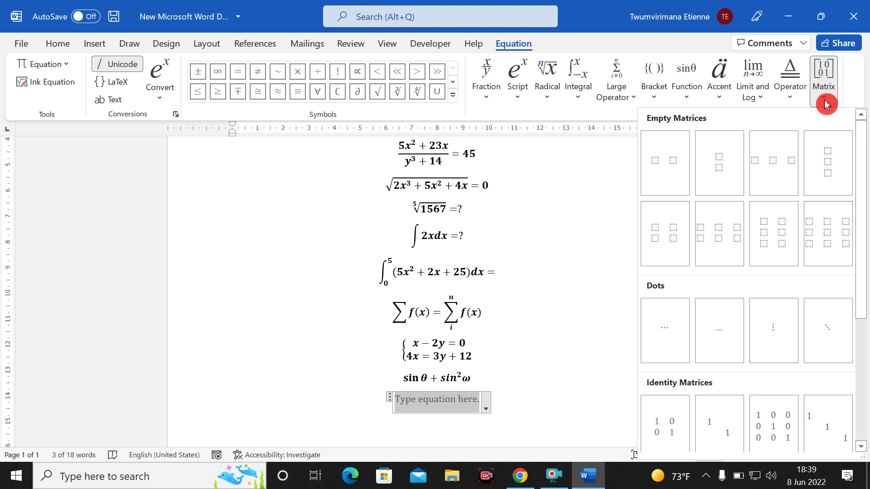
pyautogui.scroll(-3, 766, 252)
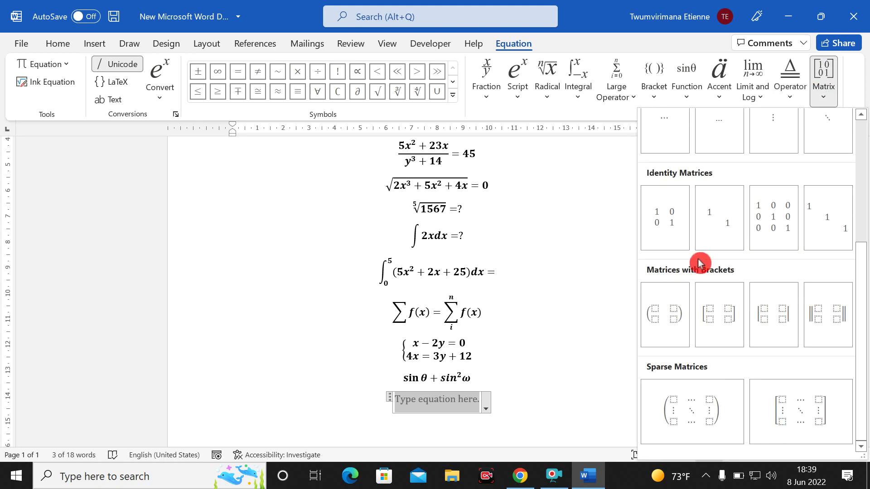
pyautogui.click(671, 320)
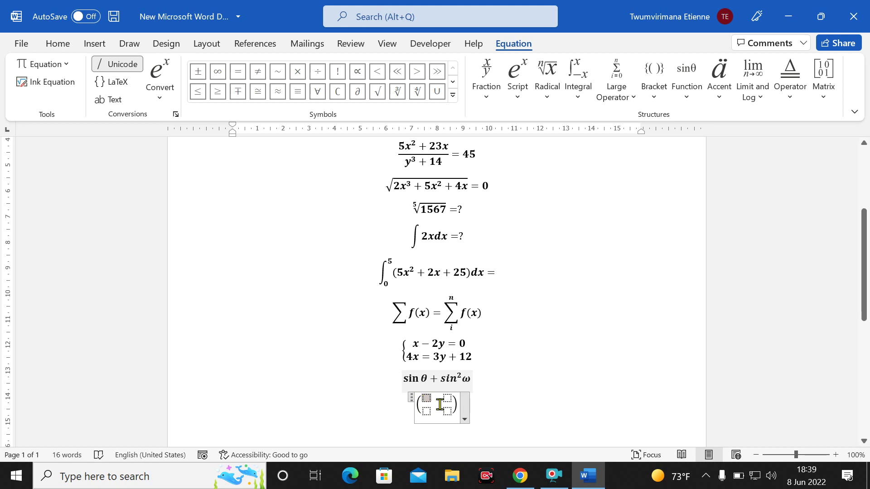
# Step: Fill the matrix with entries 2, 8, 4, 6 and type = after it
pyautogui.write('2 ')
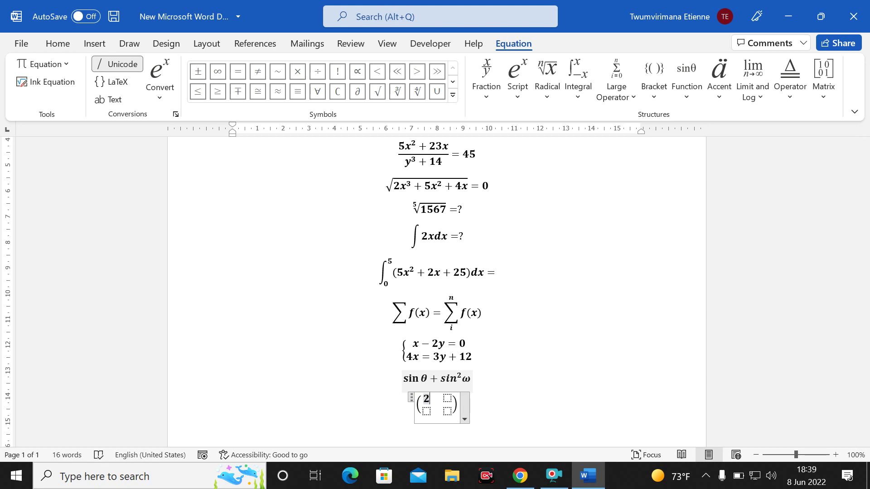
pyautogui.write('4 6')
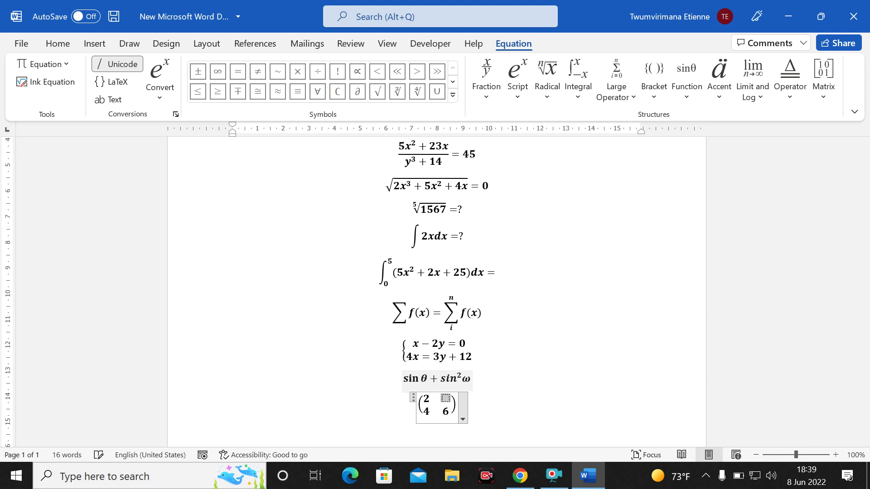
pyautogui.write('8')
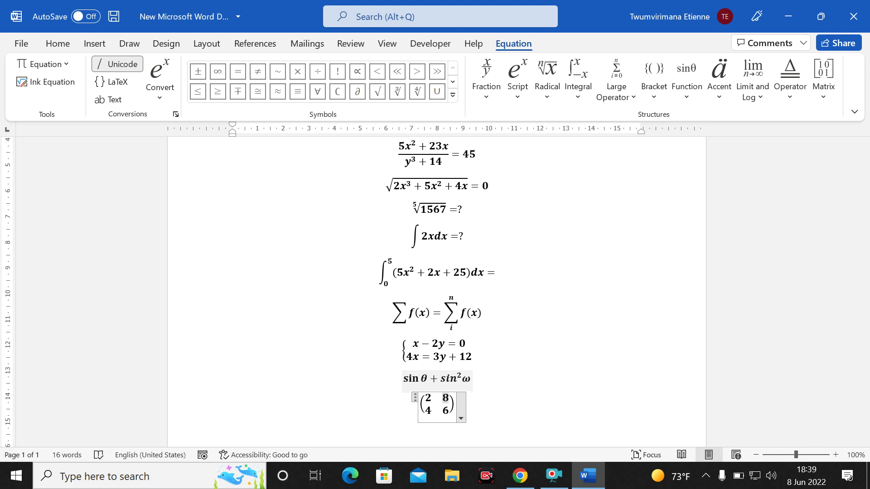
pyautogui.click(460, 409)
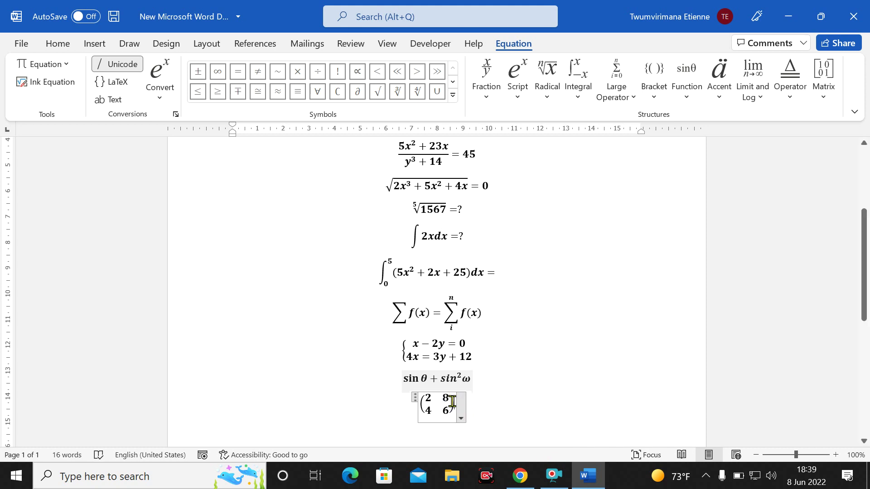
pyautogui.click(461, 411)
pyautogui.write('=')
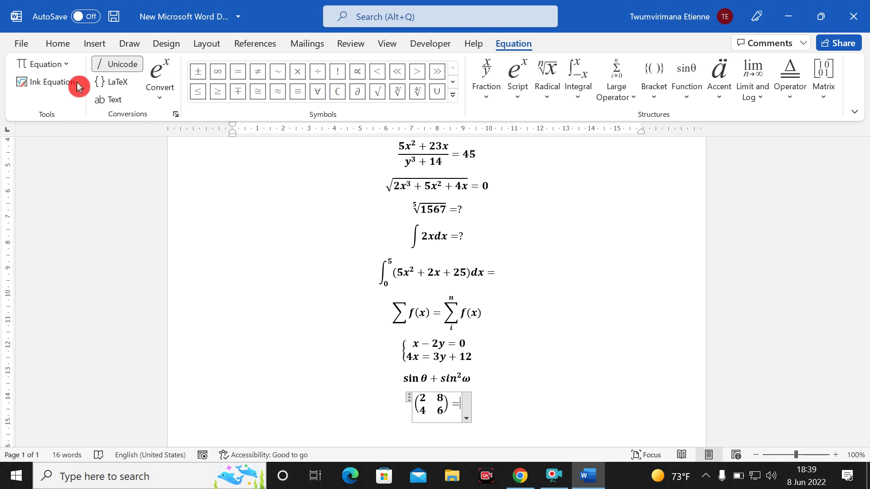
# Step: Glance at the equation conversion and ribbon display options, then finish editing the equation
pyautogui.click(161, 103)
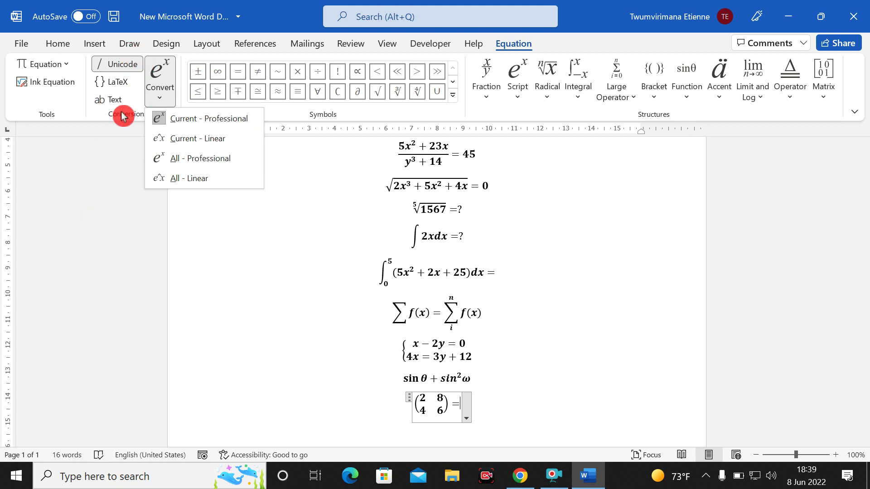
pyautogui.press('Escape')
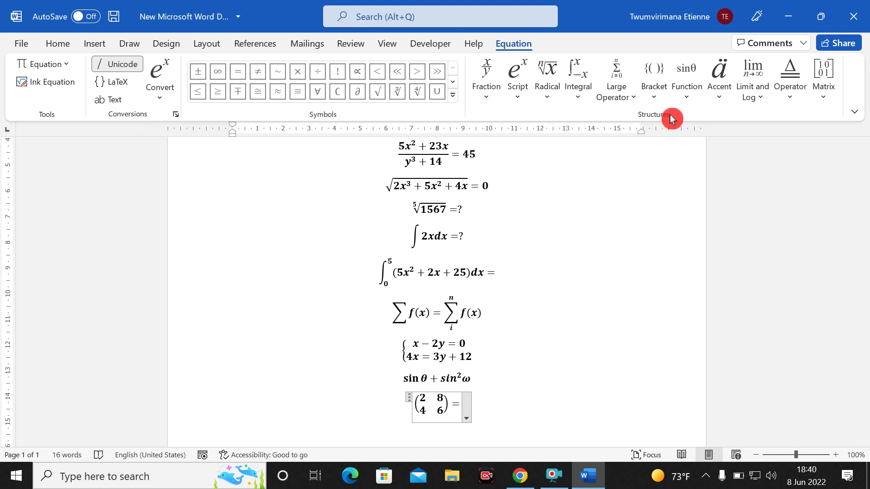
pyautogui.click(855, 111)
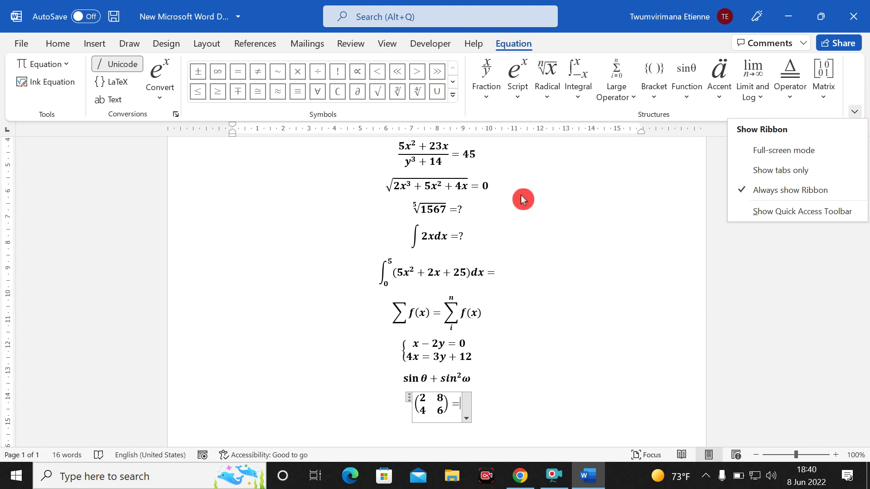
pyautogui.click(498, 324)
pyautogui.click(547, 338)
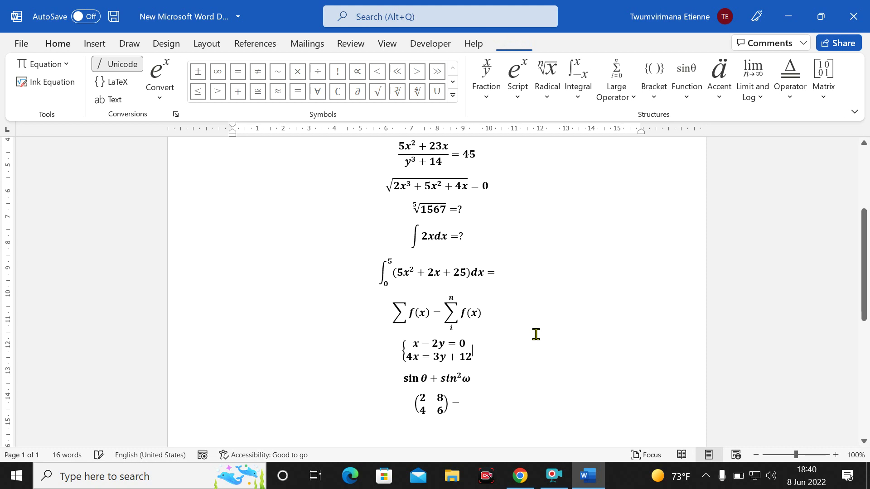
pyautogui.scroll(5, 259, 291)
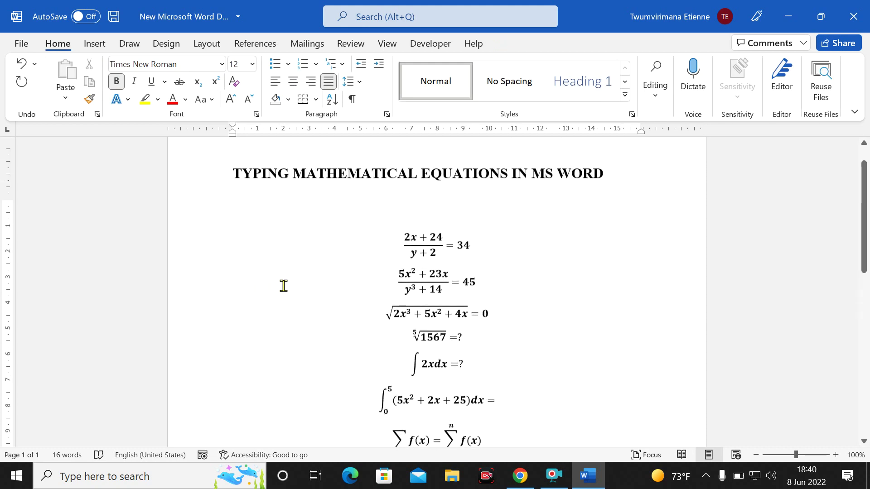
pyautogui.scroll(-6, 284, 285)
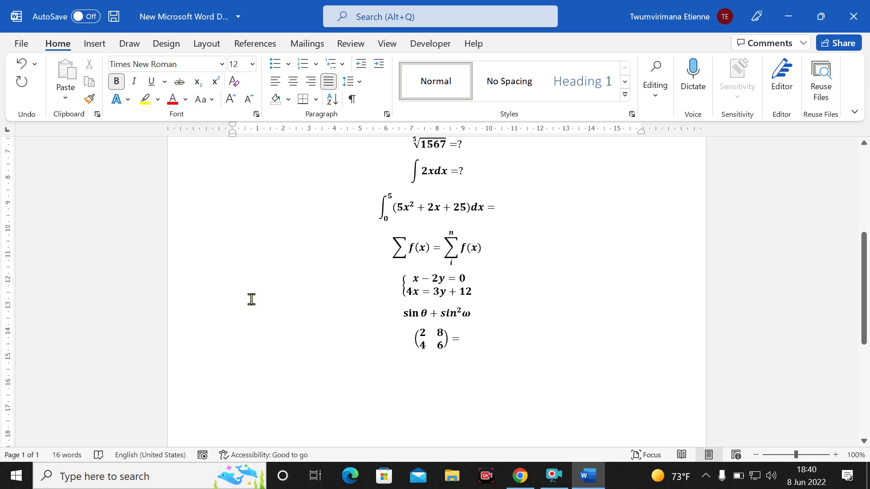
pyautogui.scroll(5, 342, 357)
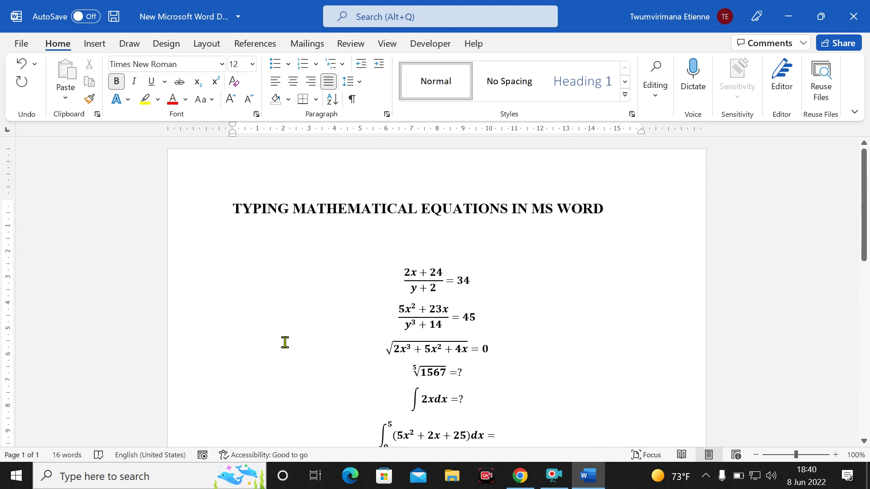
pyautogui.scroll(-7, 284, 343)
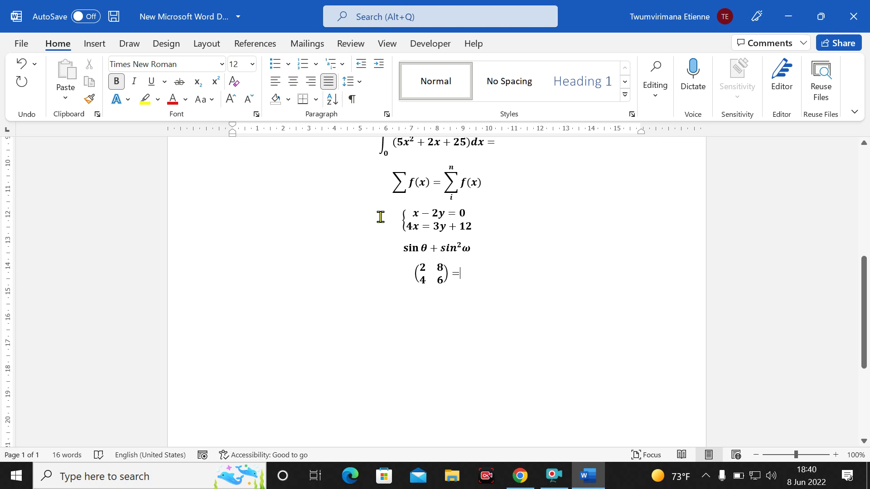
pyautogui.scroll(3, 343, 290)
pyautogui.scroll(3, 361, 285)
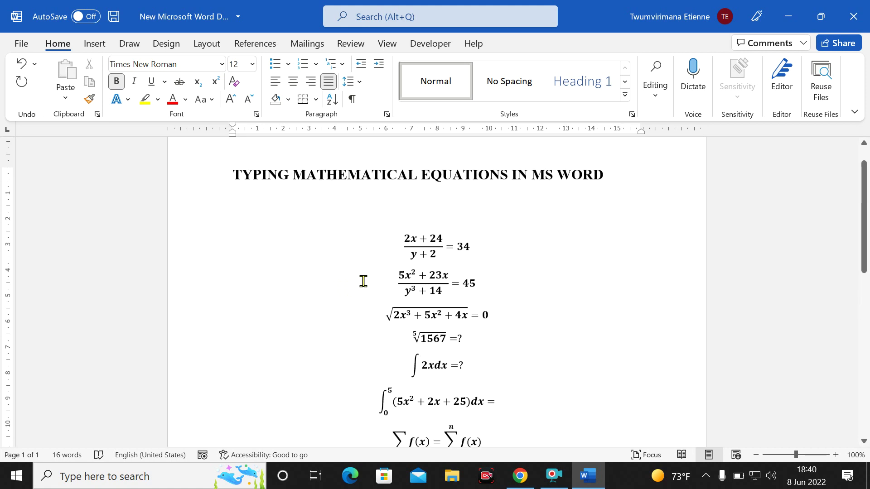
pyautogui.scroll(-4, 347, 267)
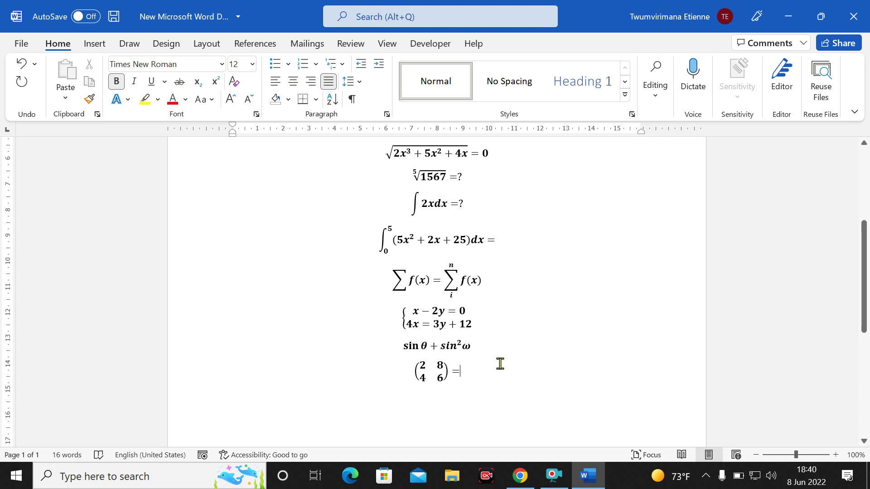
pyautogui.hotkey('ctrl', 'End')
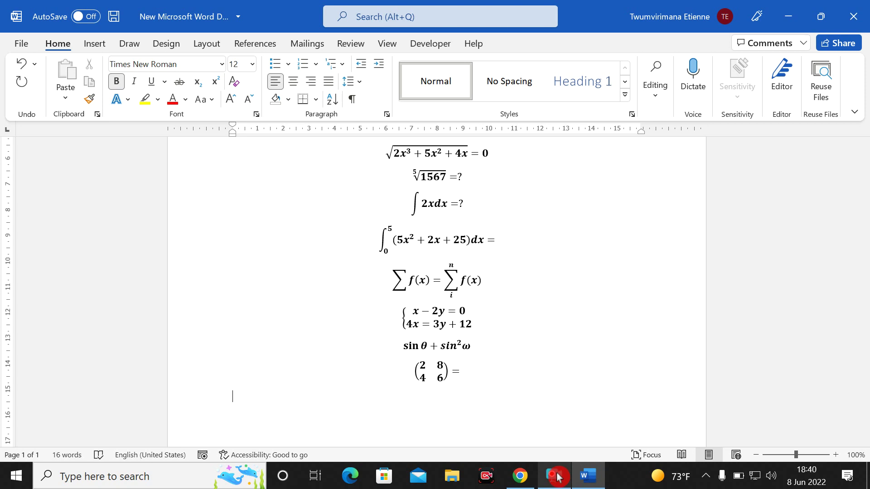
pyautogui.click(283, 299)
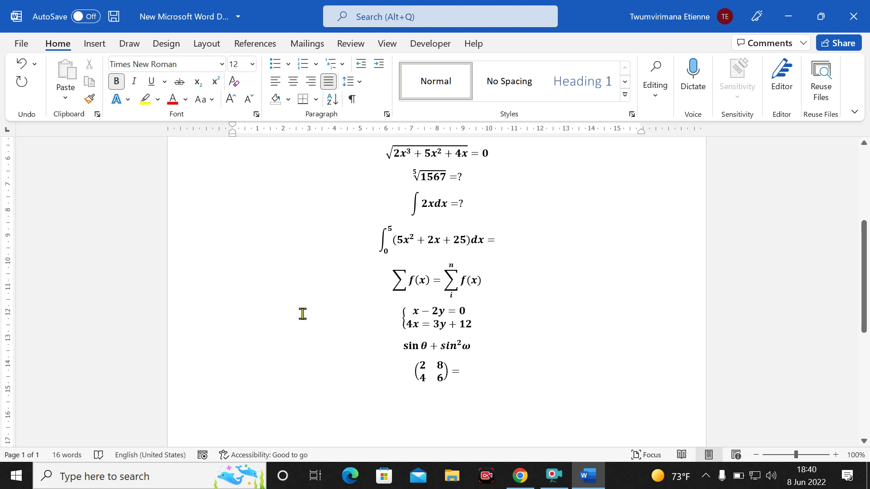
pyautogui.click(552, 476)
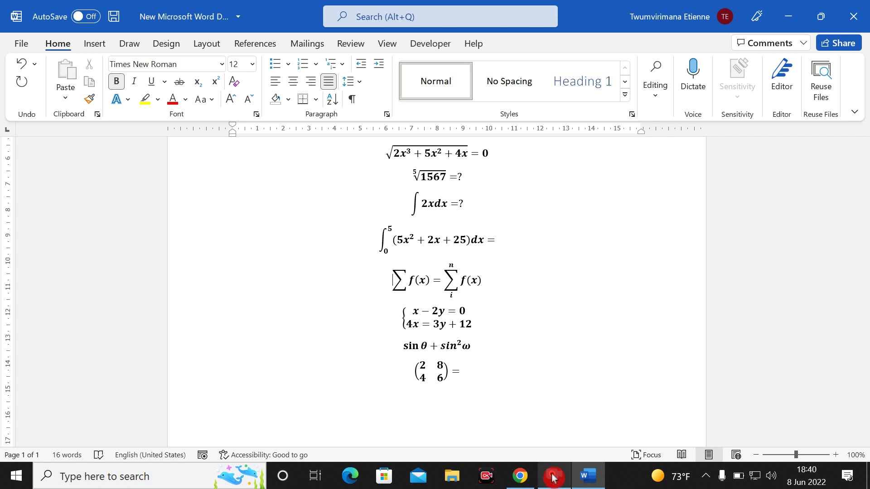